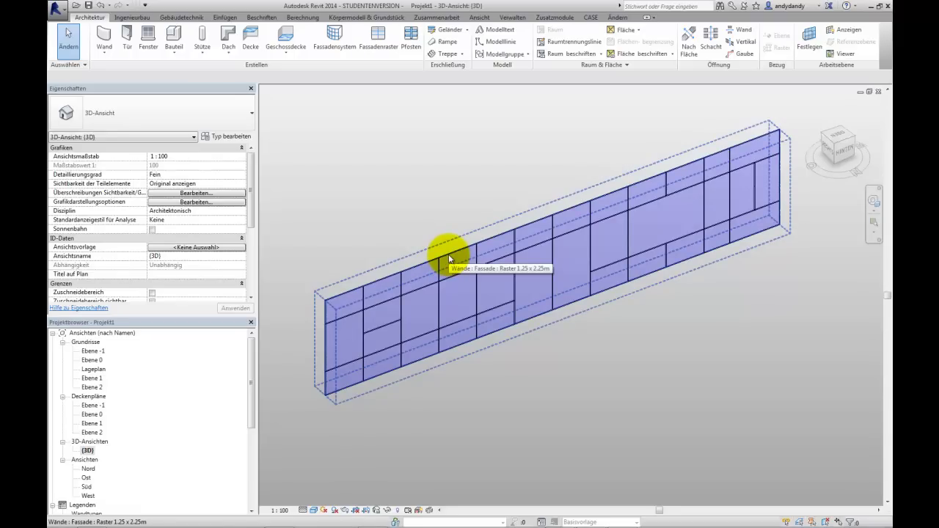
In the curtain wall's type properties, set the vertical inner mullions to Pfosten rechteckig : 6 x 12 and the horizontal ones to Pfosten rund : d = 12cm.
left_click(448, 256)
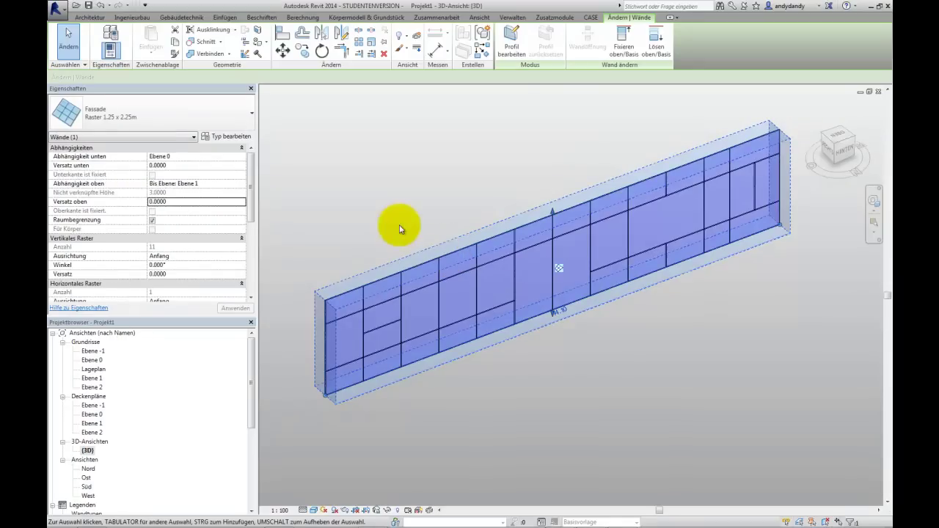
left_click(228, 139)
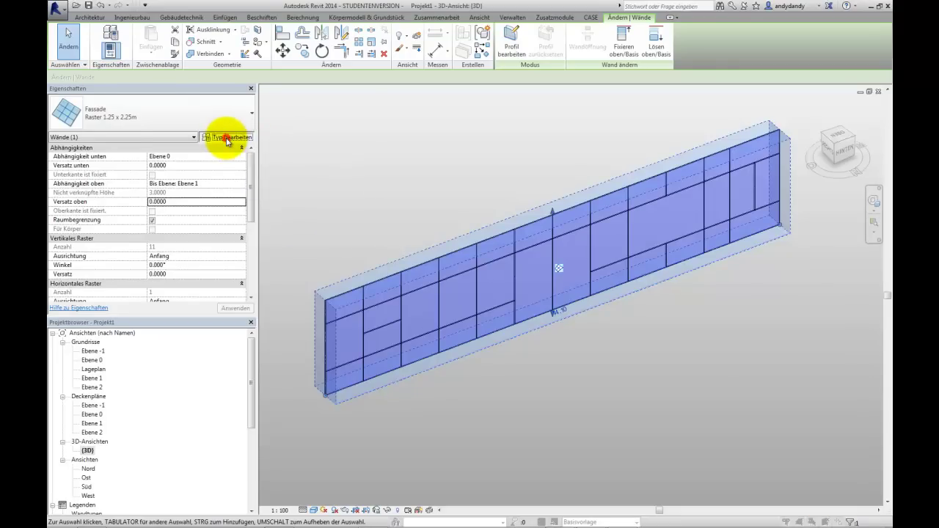
left_click_drag(246, 37, 270, 33)
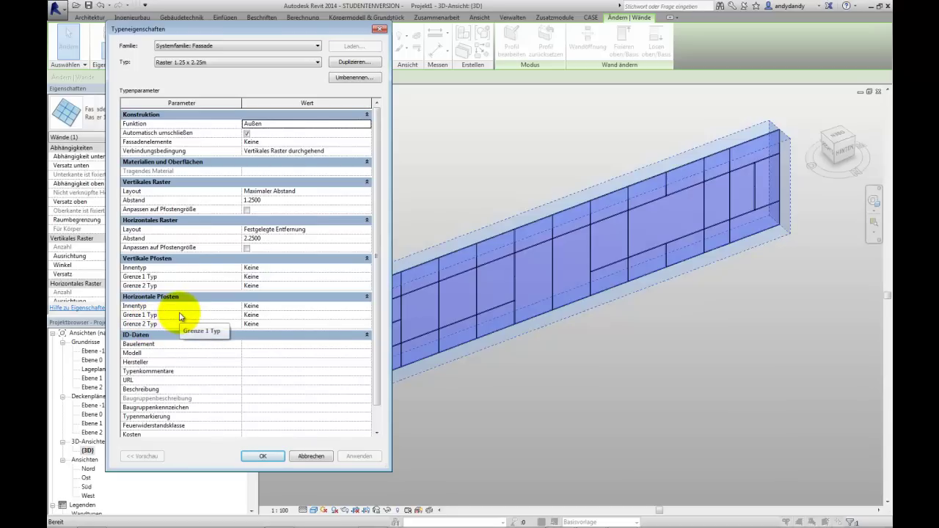
left_click(366, 268)
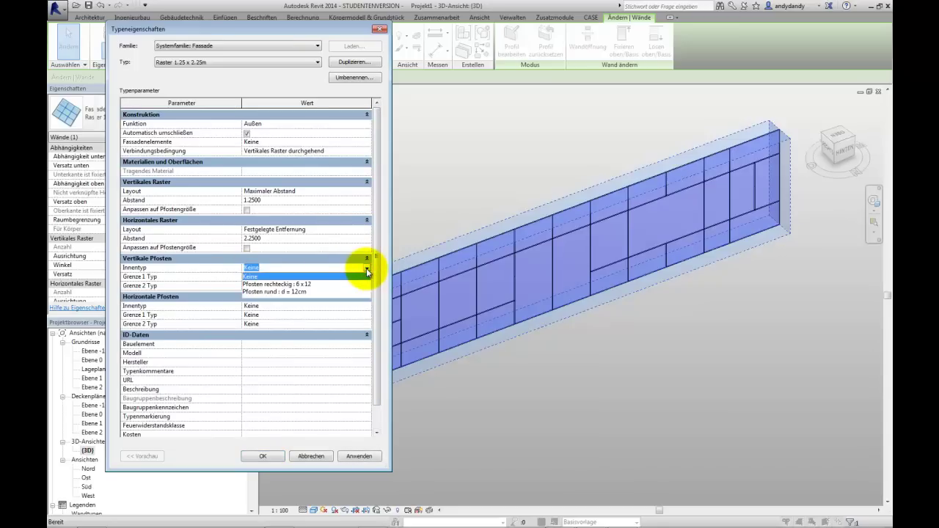
left_click(297, 284)
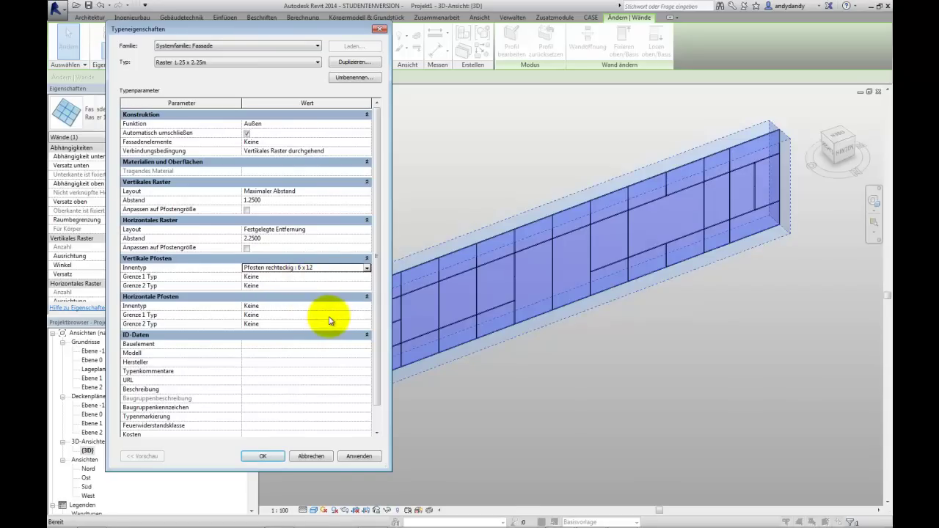
left_click(365, 305)
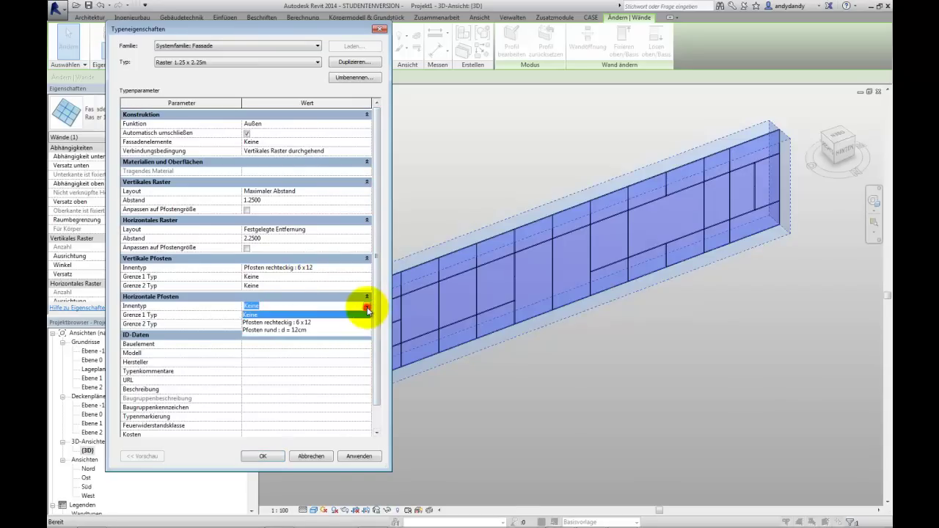
left_click(303, 329)
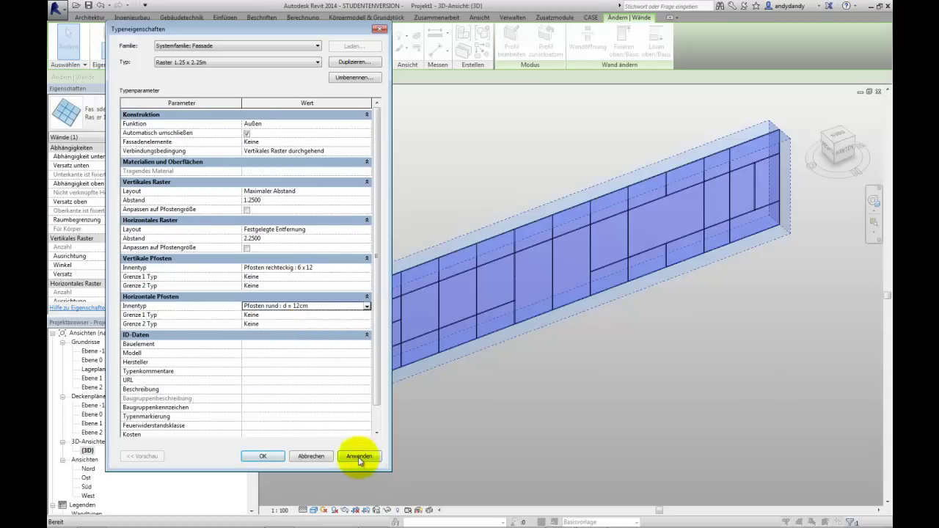
left_click(260, 457)
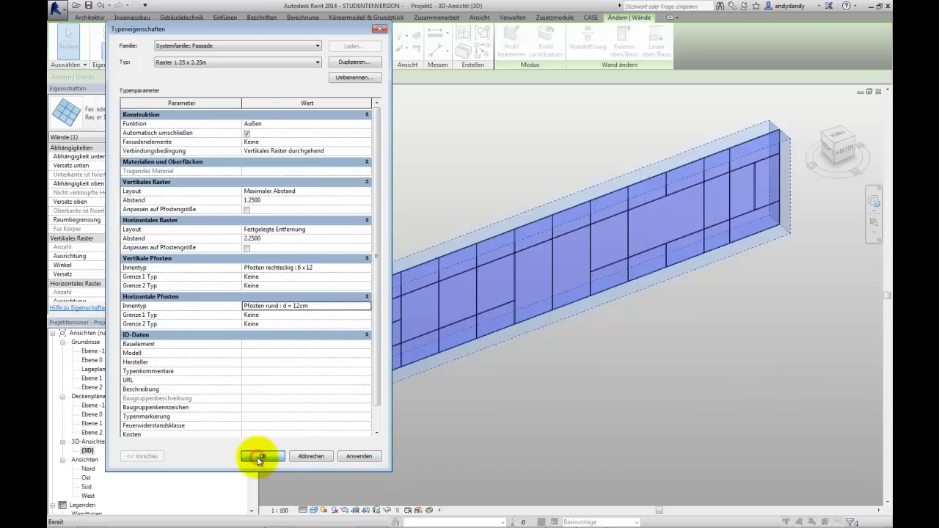
left_click(316, 449)
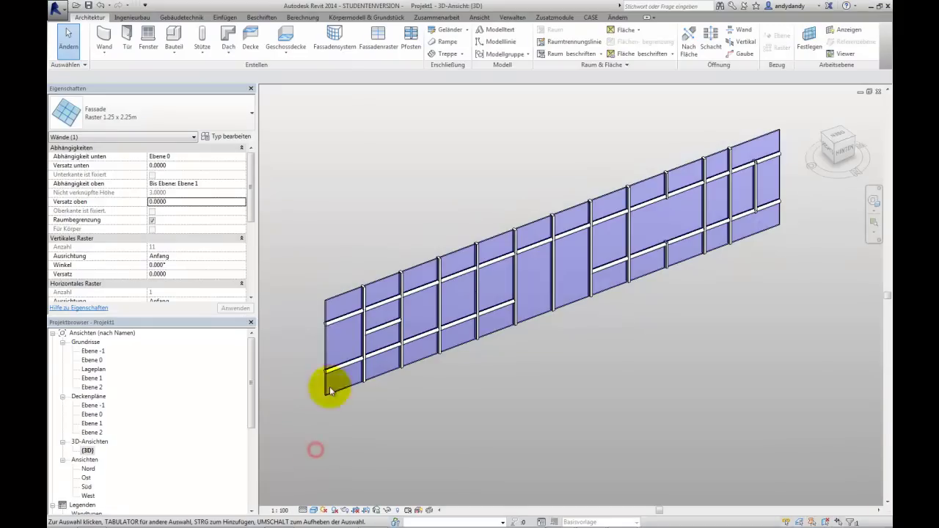
Examine how the round horizontal mullions meet the rectangular vertical mullions near the start of the curtain wall.
scroll(359, 316, "up", 4)
scroll(370, 300, "up", 5)
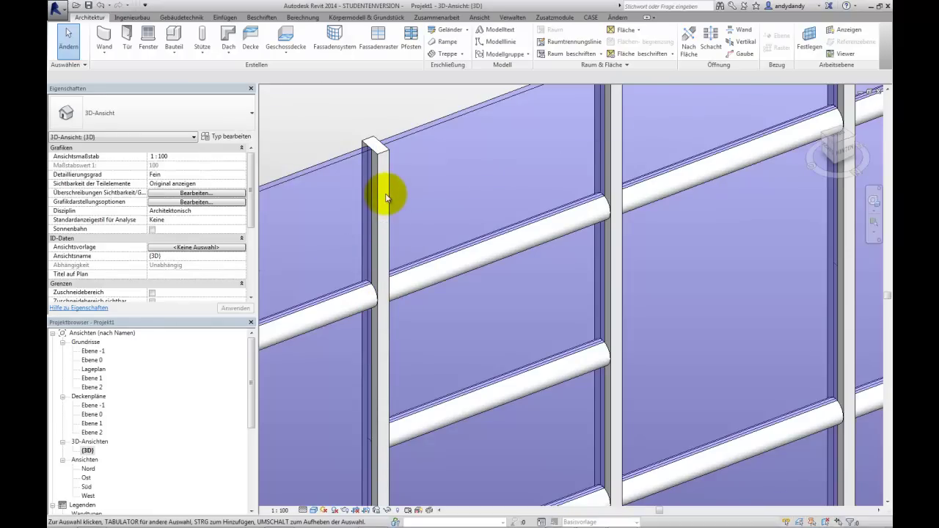
scroll(393, 196, "down", 5)
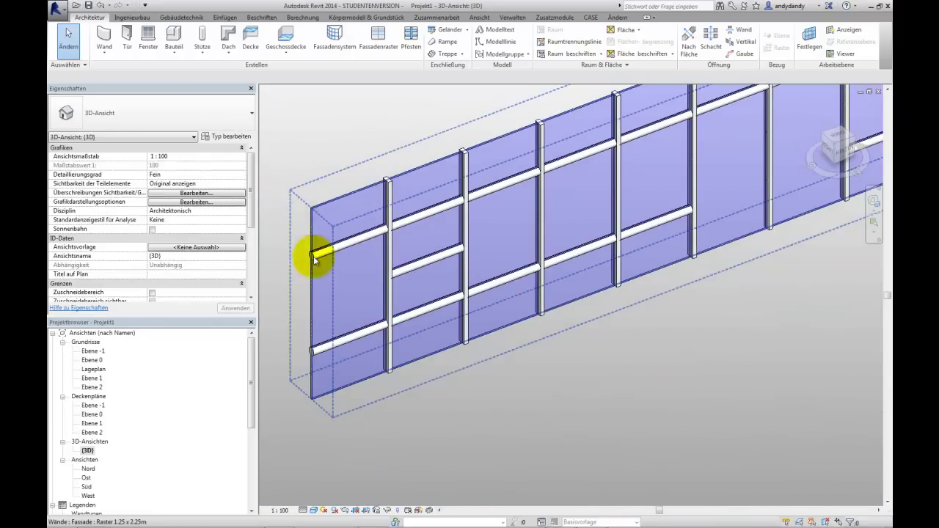
scroll(382, 208, "up", 1)
scroll(382, 207, "up", 3)
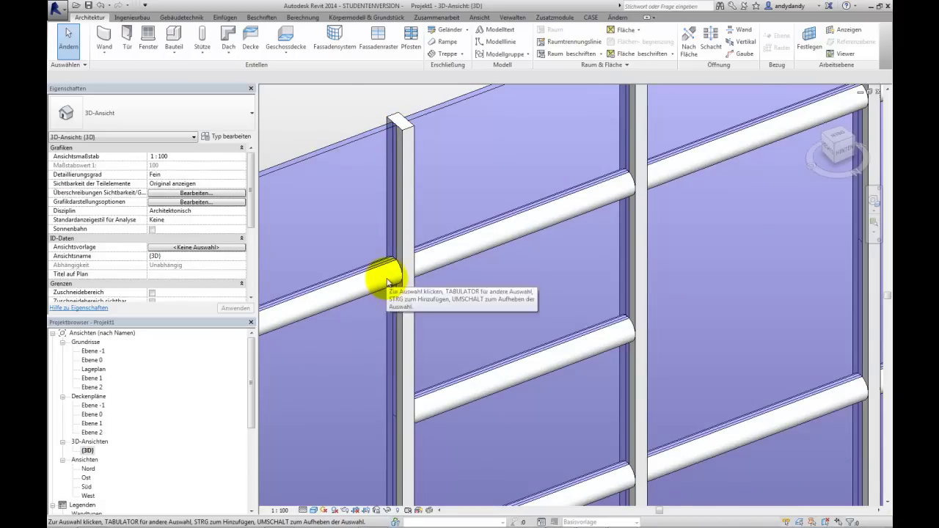
scroll(407, 286, "down", 4)
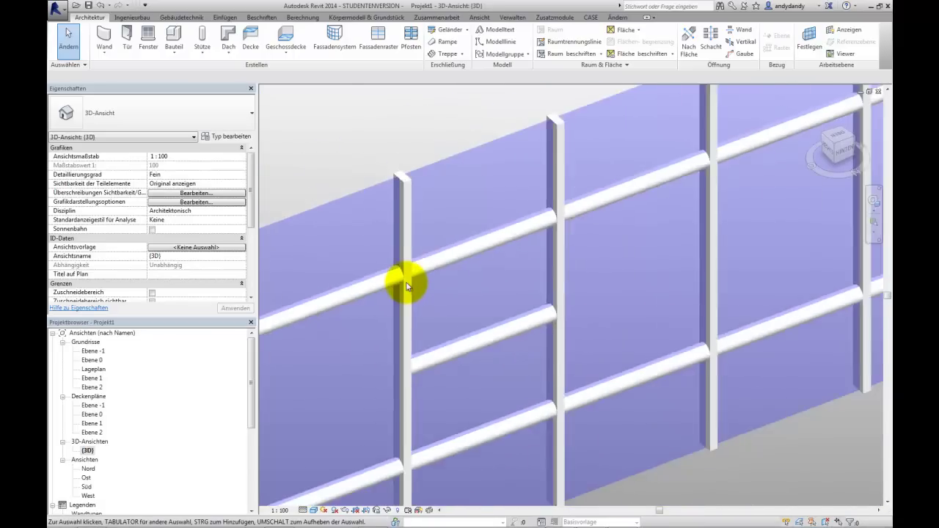
scroll(410, 283, "up", 4)
scroll(410, 286, "up", 1)
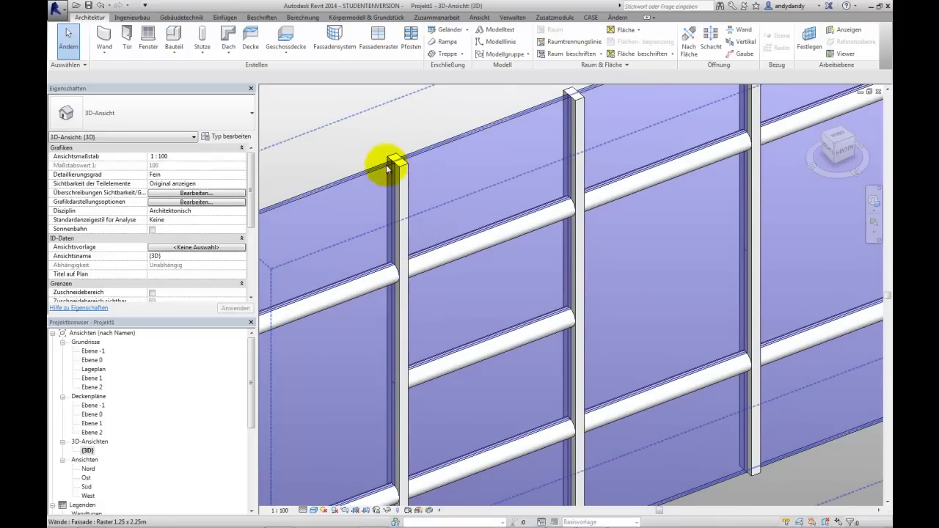
scroll(441, 242, "down", 1)
scroll(433, 235, "down", 2)
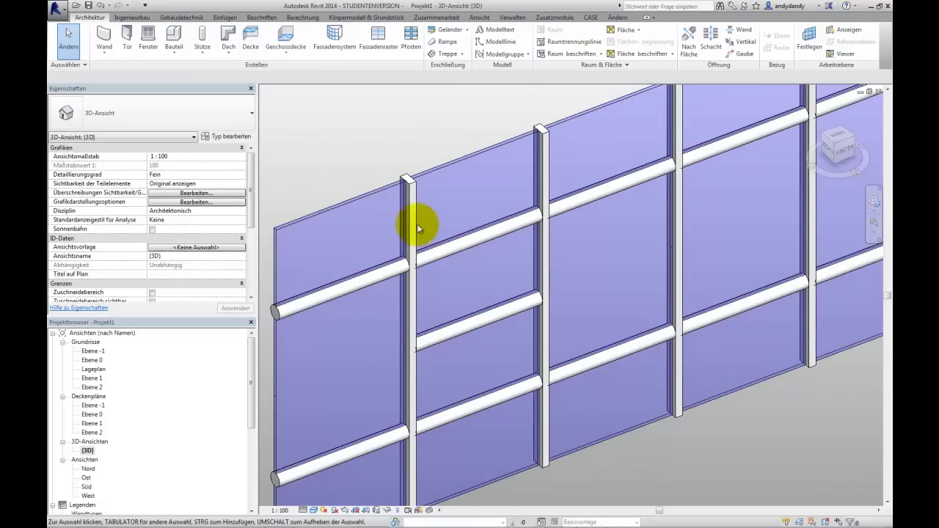
scroll(381, 211, "up", 1)
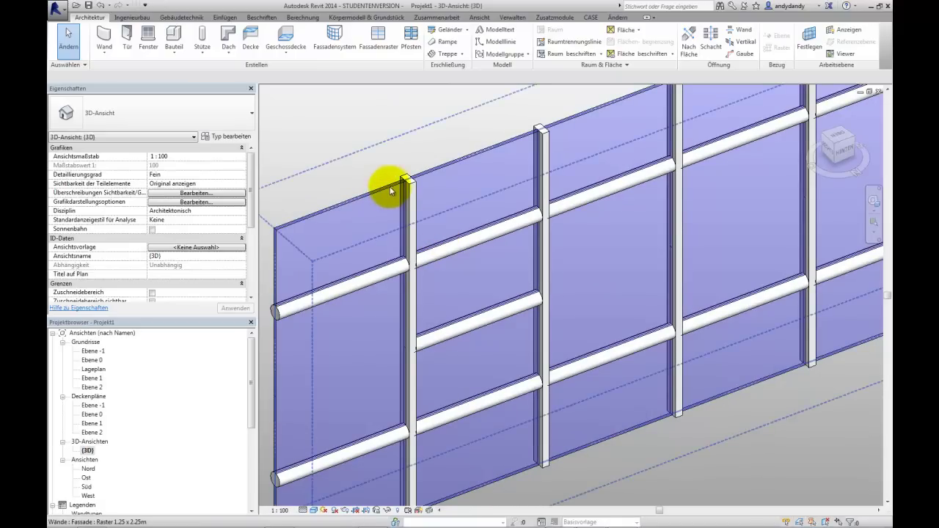
Set the curtain wall type's Verbindungsbedingung to Horizontales Raster durchgehend and apply it.
left_click(389, 186)
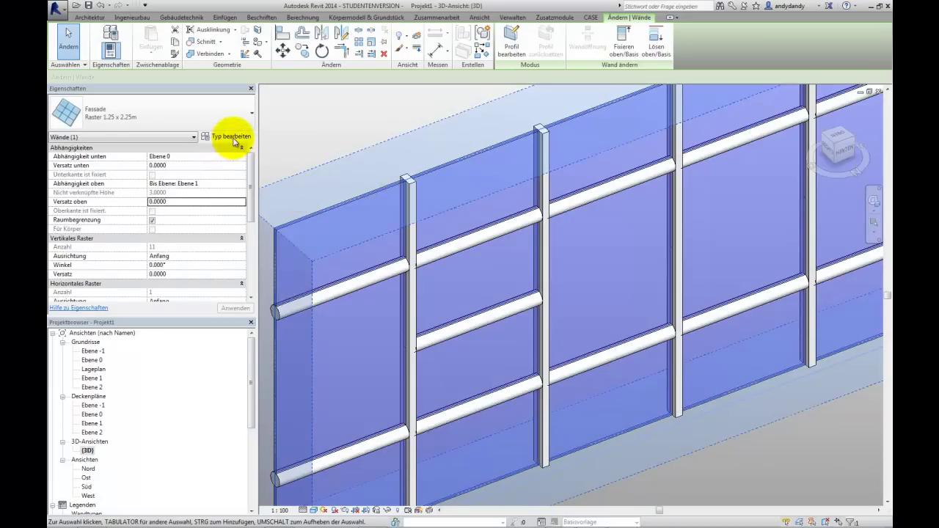
left_click(228, 137)
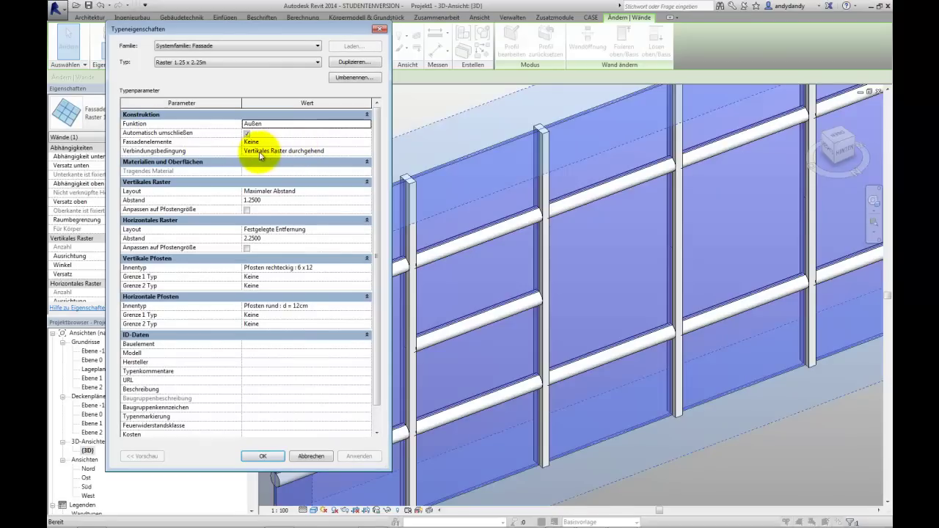
left_click(366, 151)
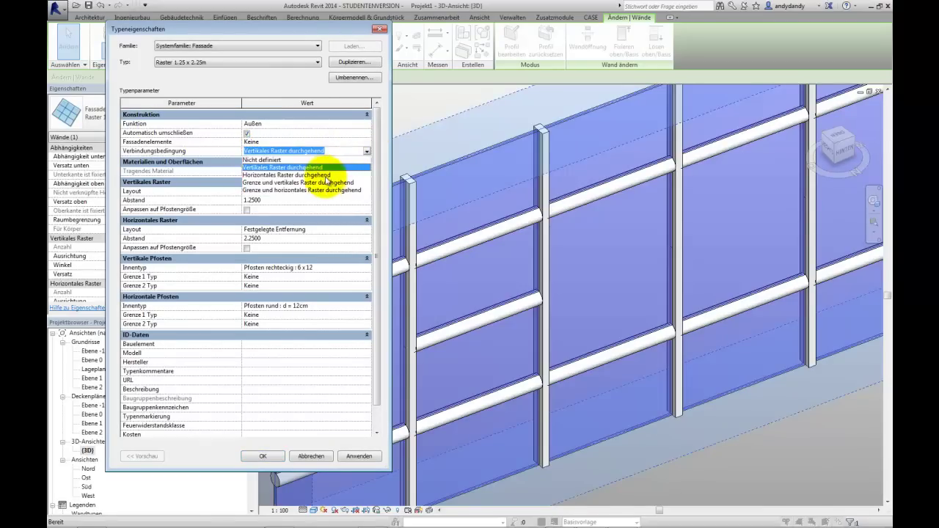
left_click(326, 175)
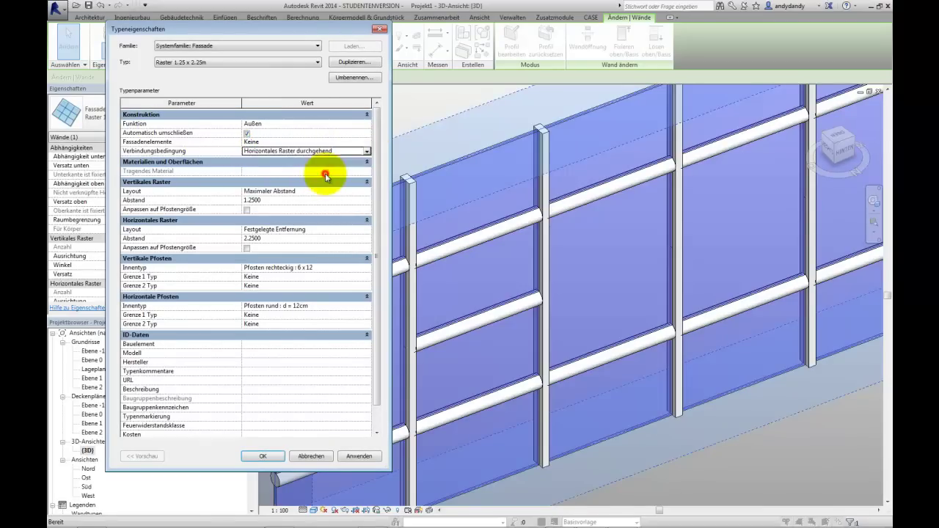
left_click(352, 458)
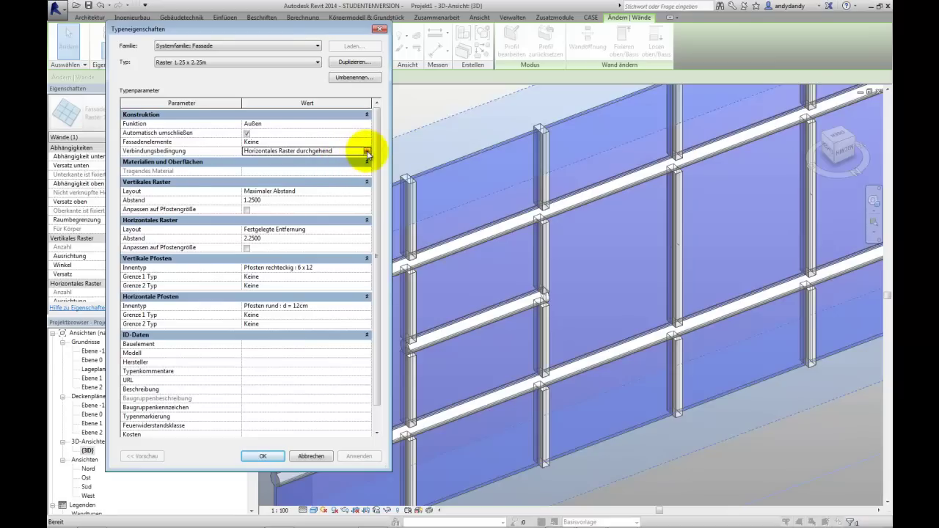
Set the curtain wall type's Verbindungsbedingung back to Vertikales Raster durchgehend.
left_click(366, 152)
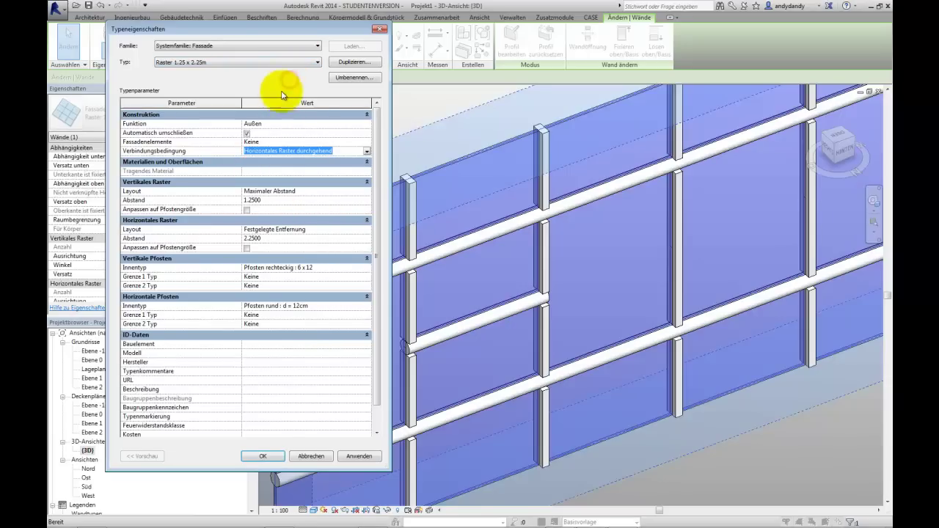
left_click(366, 150)
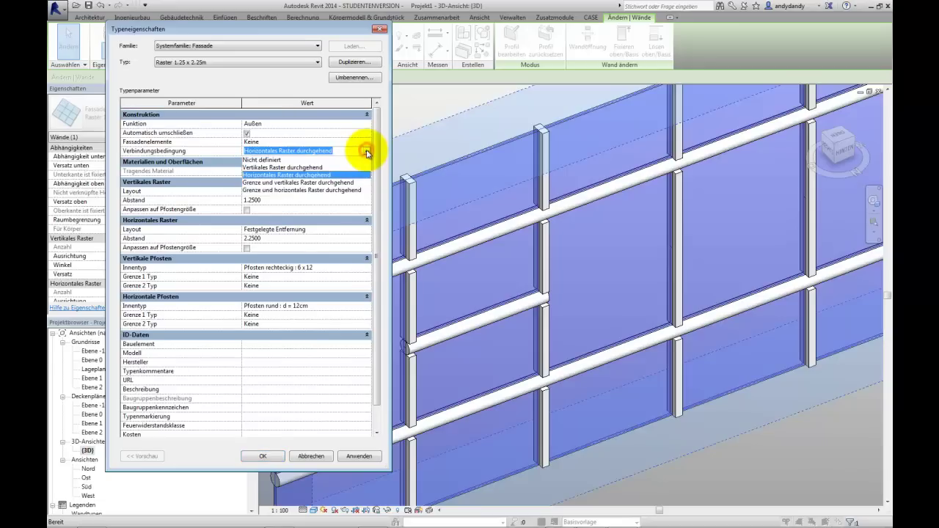
left_click(303, 168)
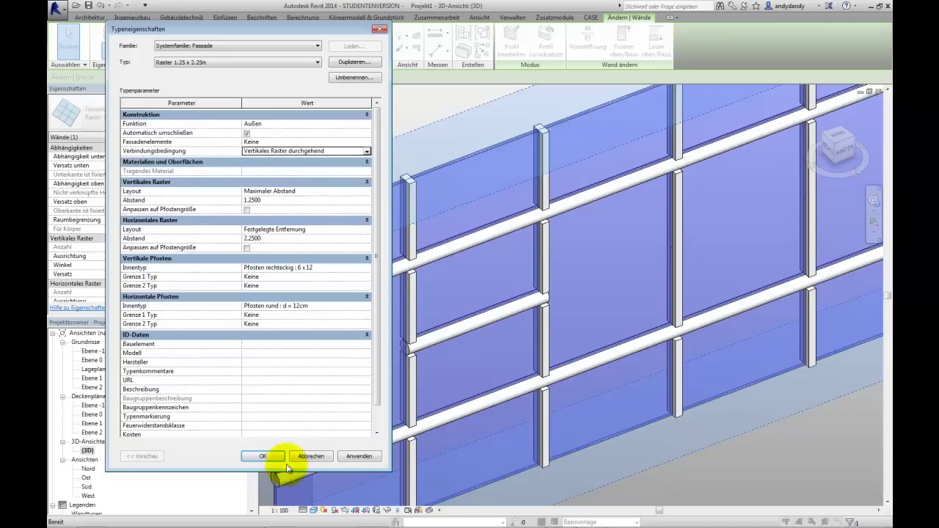
left_click(264, 456)
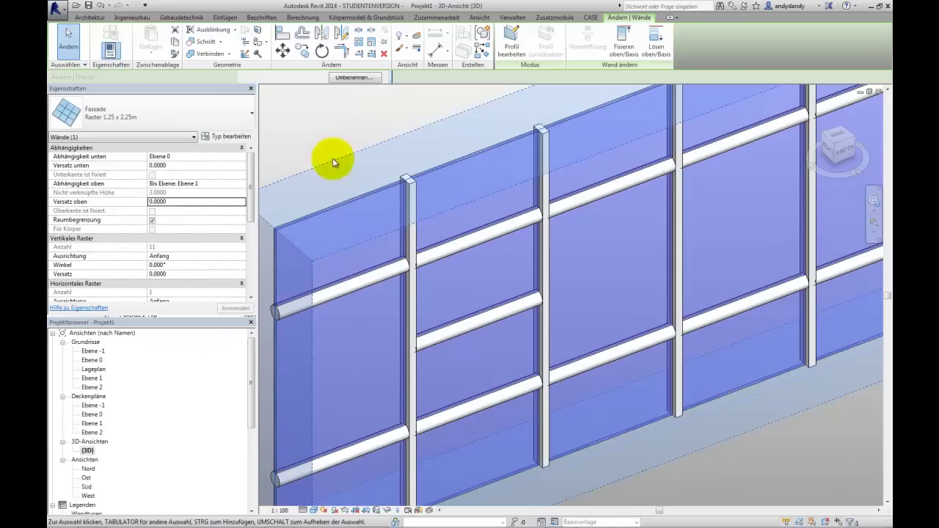
left_click(332, 148)
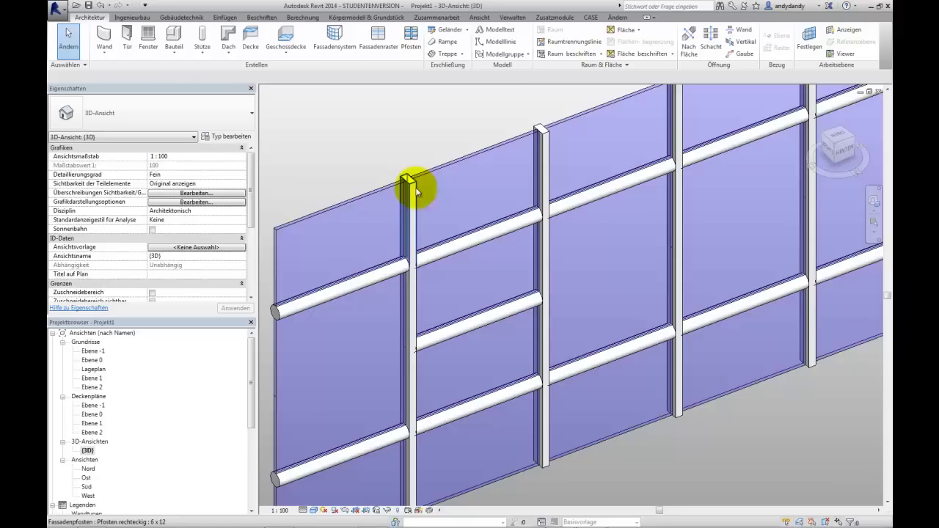
Check the properties of the first vertical mullion's uppermost segment and the mullion settings of the curtain wall type.
left_click(415, 190)
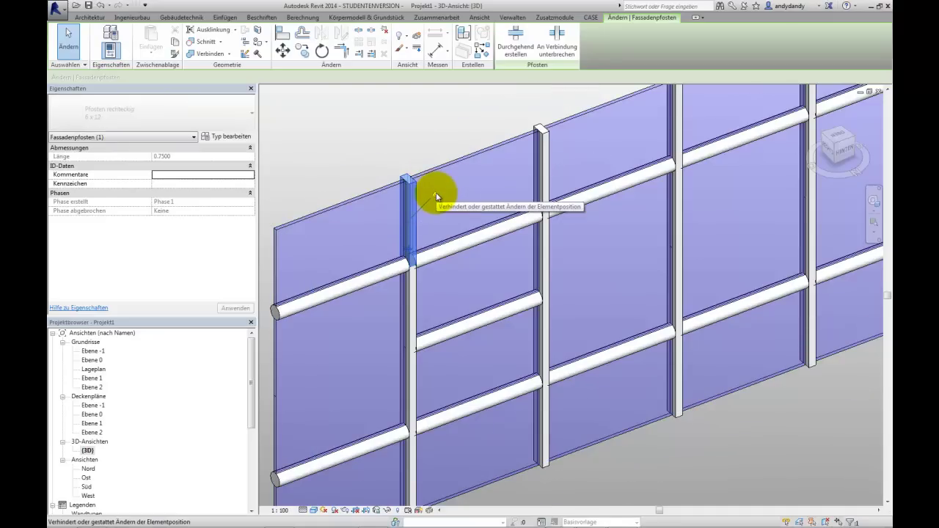
left_click(358, 188)
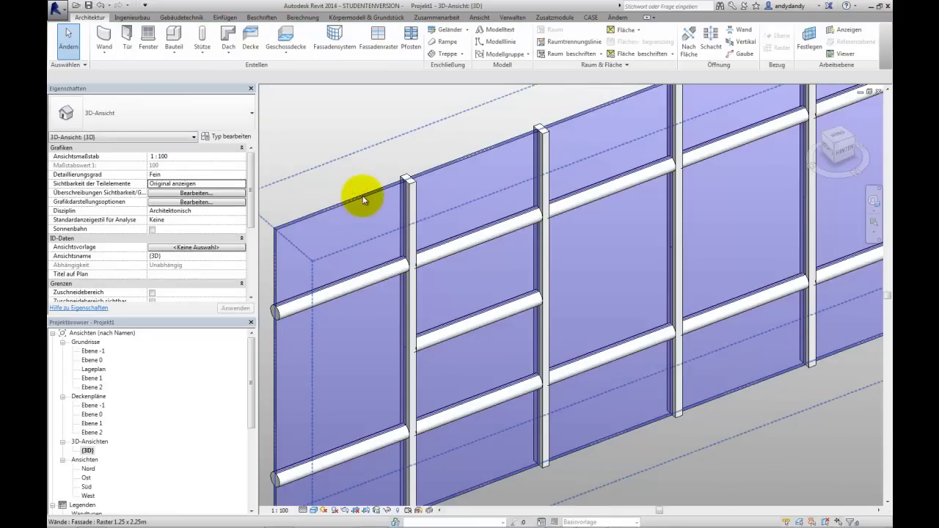
left_click(337, 198)
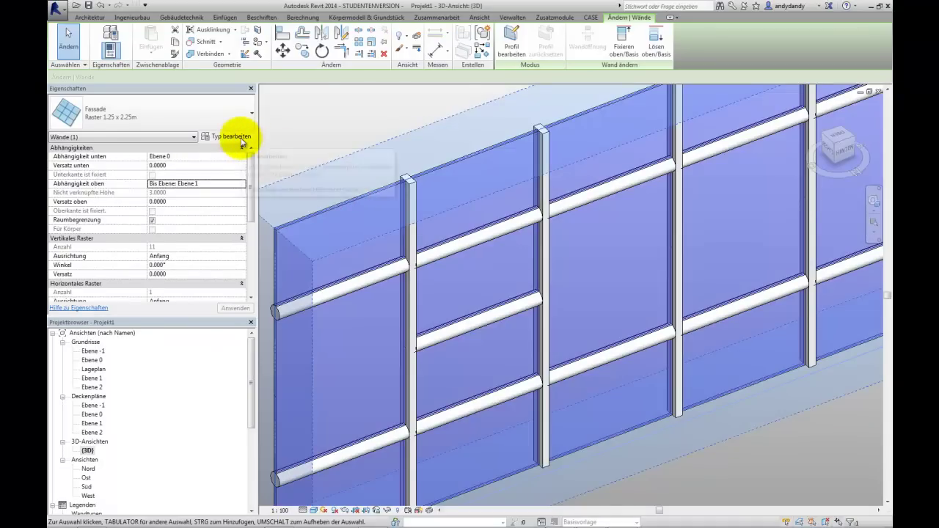
left_click(231, 137)
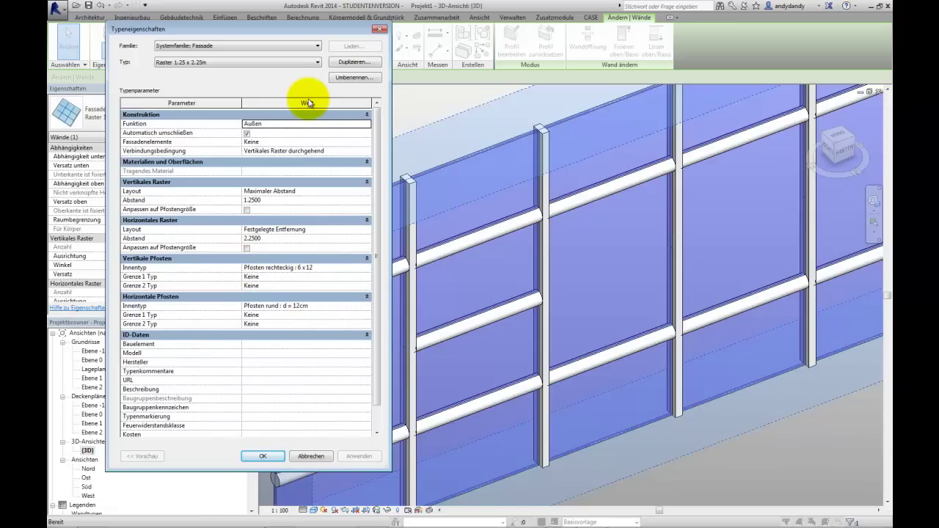
left_click(379, 29)
left_click(388, 105)
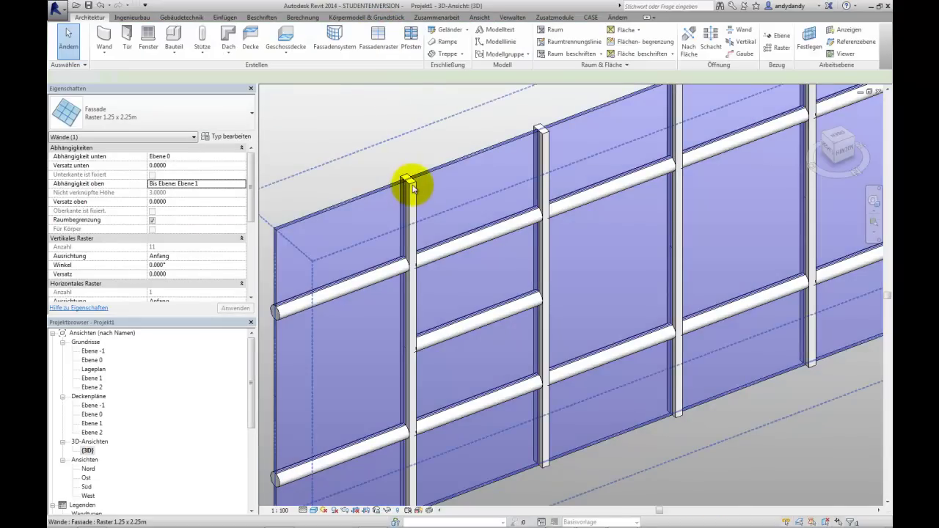
Unpin the uppermost segment of the first vertical mullion and change its type to Pfosten rund, d = 12cm.
left_click(413, 187)
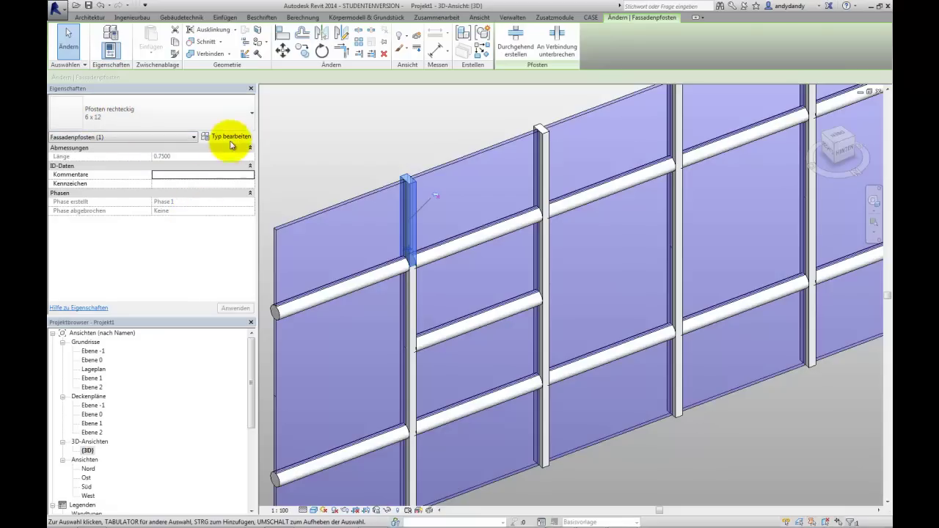
left_click(241, 111)
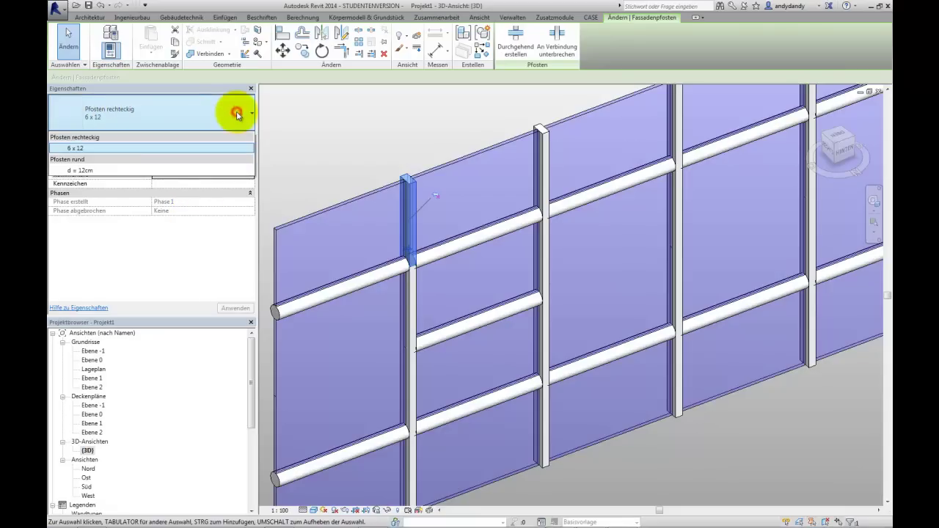
left_click(93, 172)
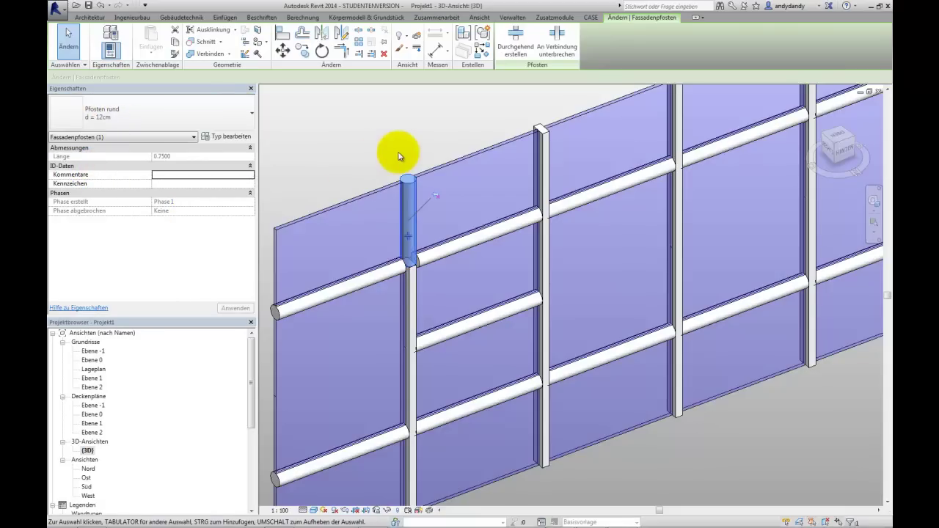
left_click(398, 156)
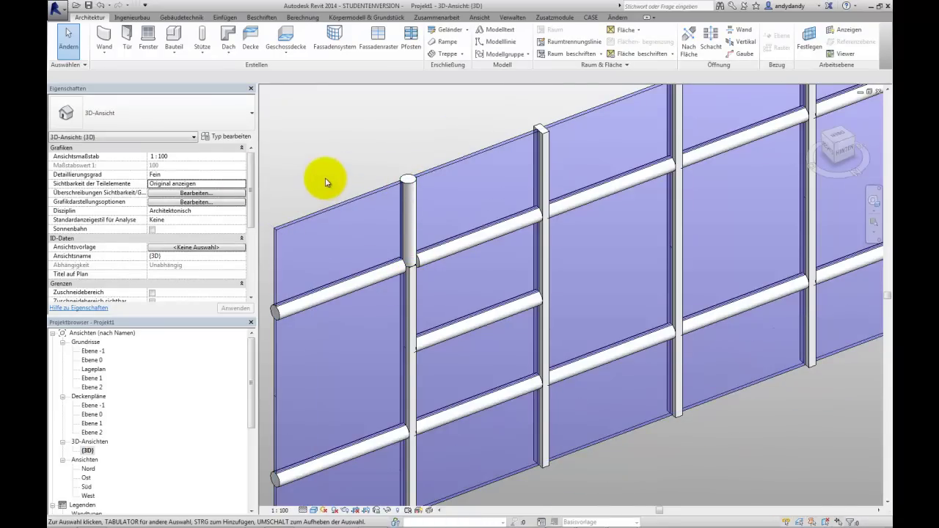
Undo the type change of the first vertical mullion's uppermost segment.
left_click(109, 6)
left_click(126, 28)
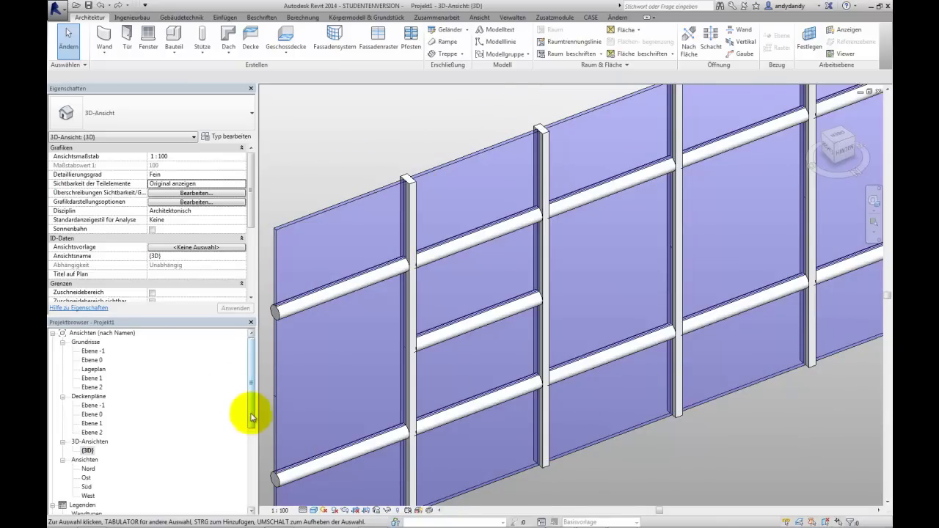
Duplicate the rectangular mullion type 6 x 12 under Fassadenpfosten and name the copy 6 x 18.
left_click_drag(250, 416, 251, 502)
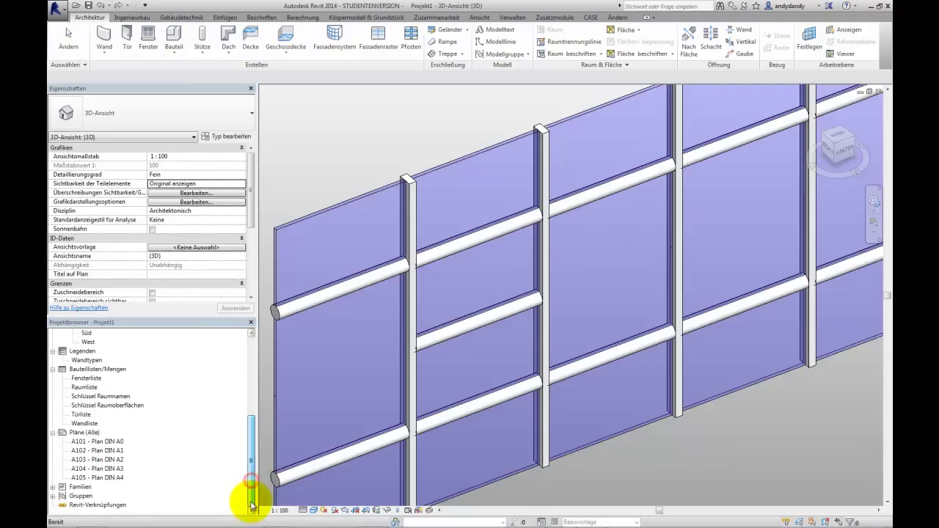
left_click(52, 487)
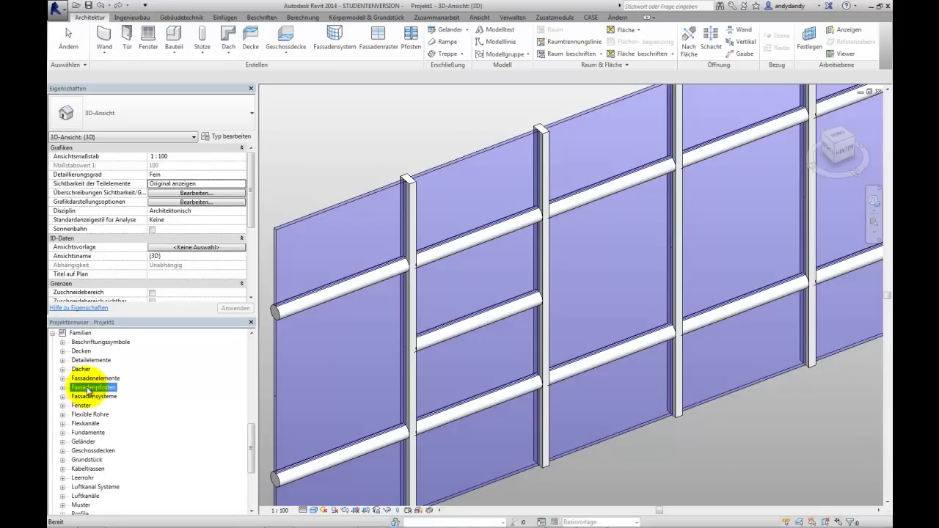
left_click(63, 387)
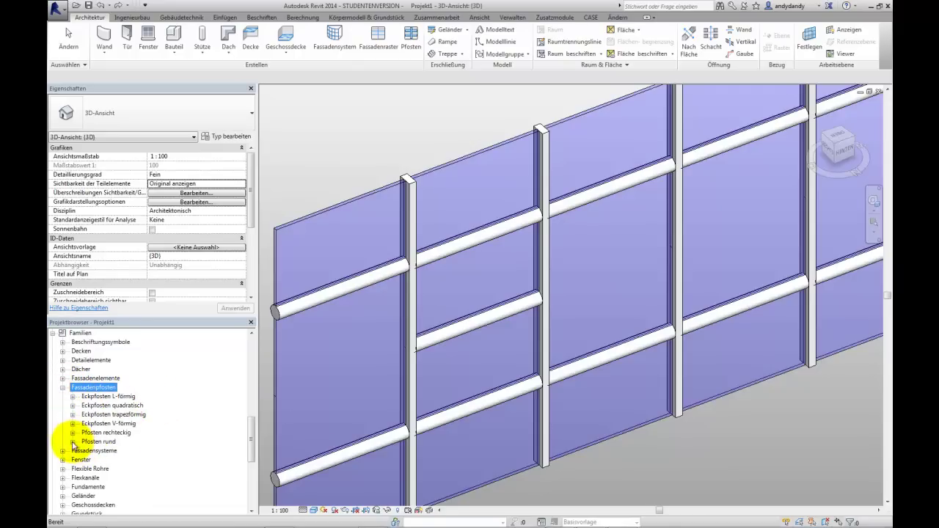
left_click(73, 433)
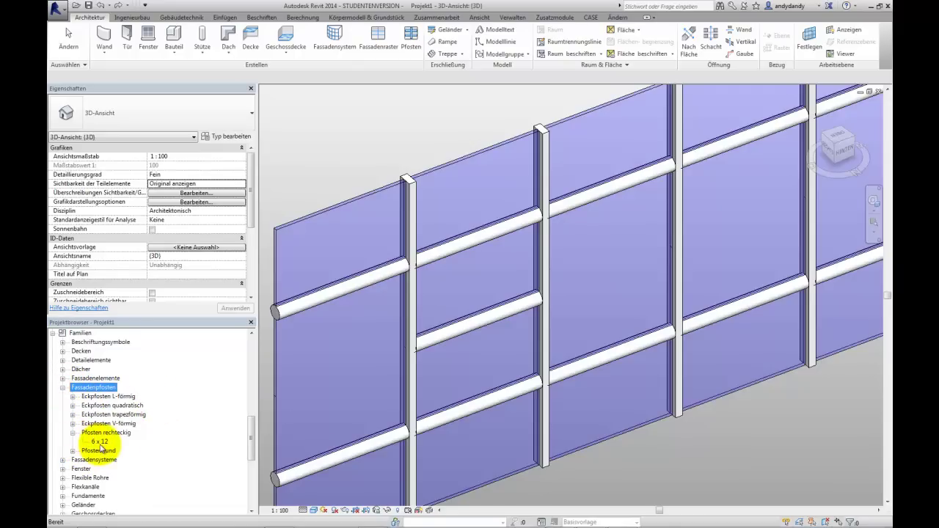
left_click(100, 442)
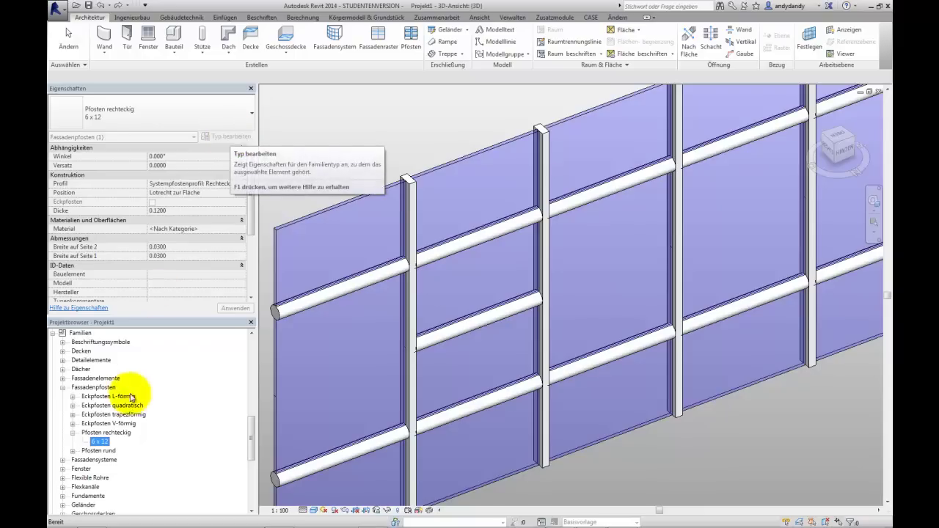
right_click(102, 442)
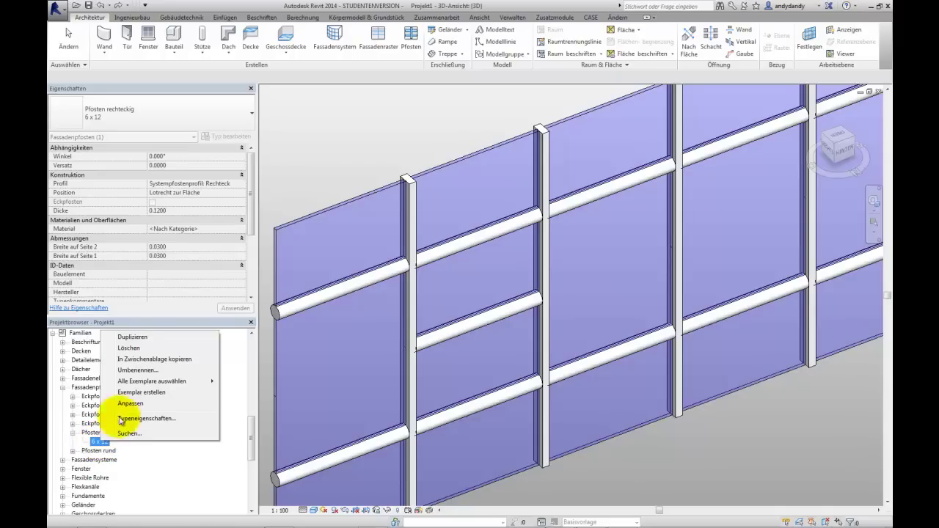
left_click(137, 337)
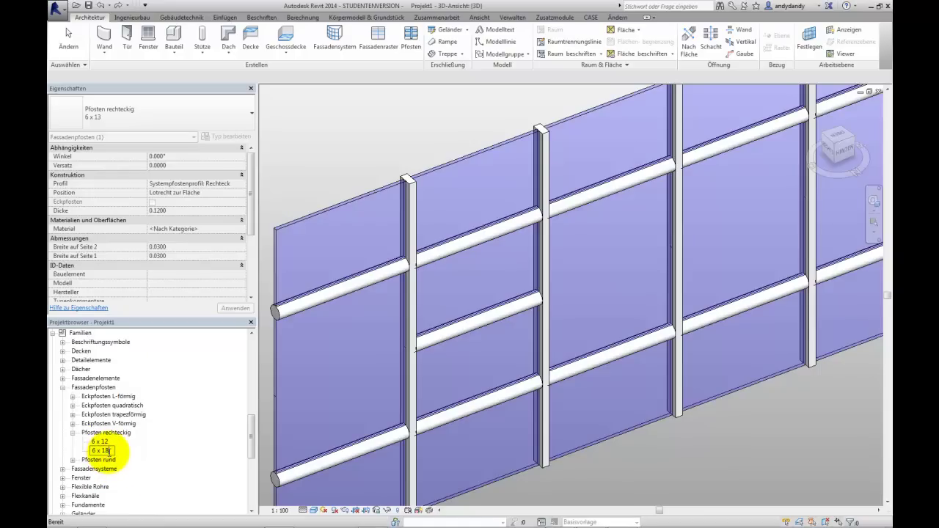
key("Return")
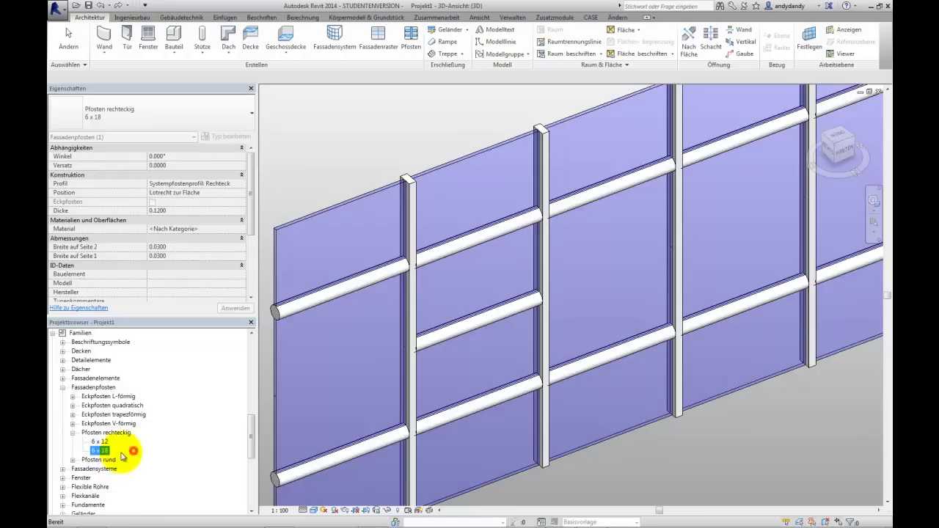
Set the Dicke of the rectangular mullion type 6 x 18 to 0.18.
double_click(99, 451)
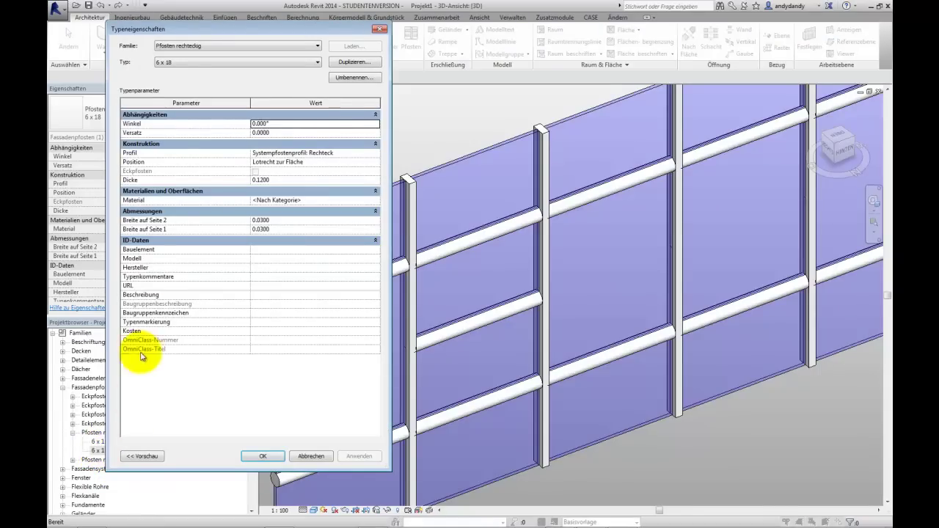
left_click_drag(251, 34, 319, 30)
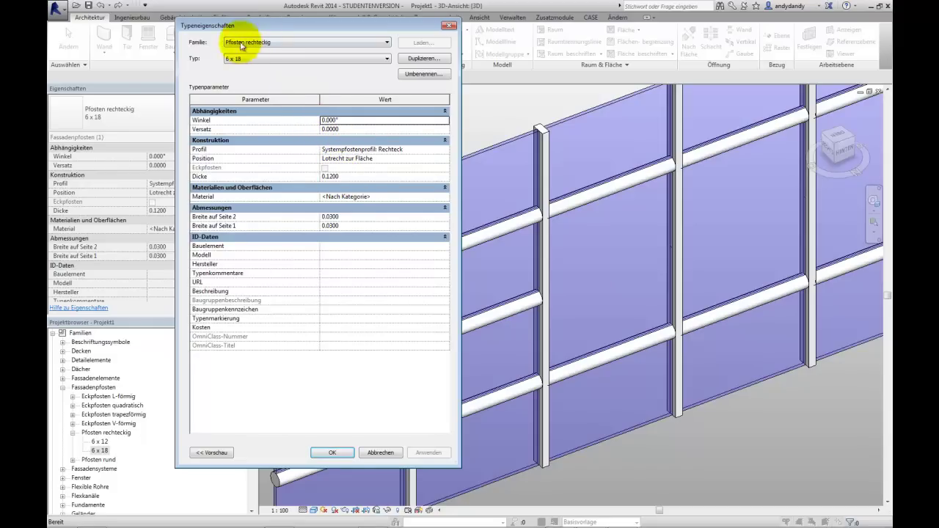
left_click(329, 177)
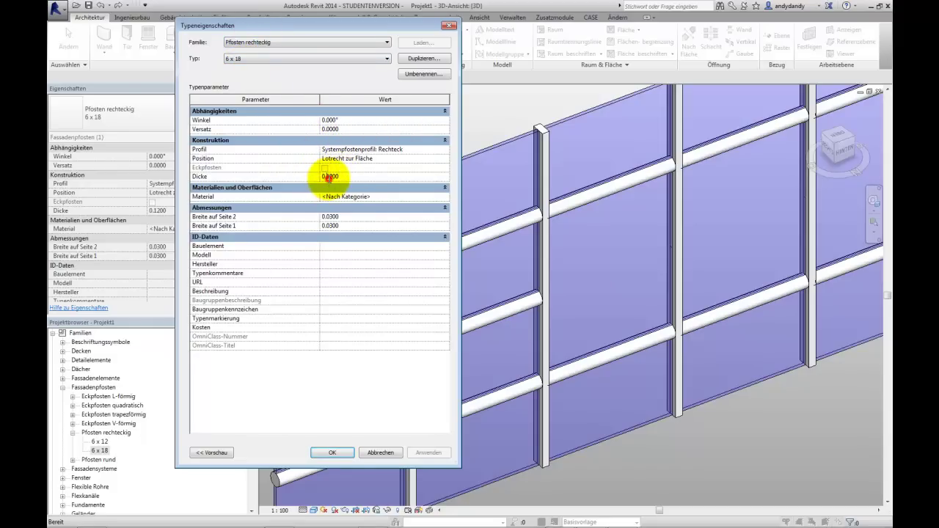
left_click_drag(328, 178, 354, 178)
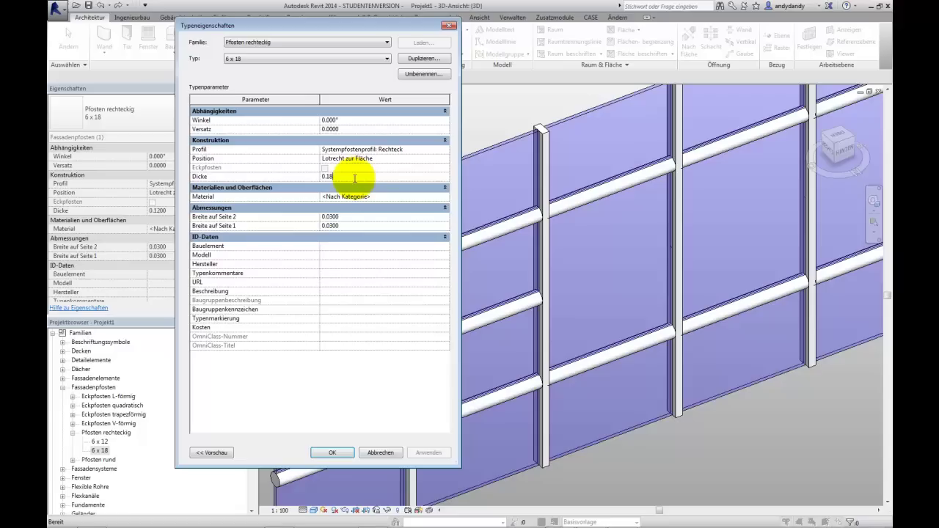
left_click(334, 454)
left_click(362, 123)
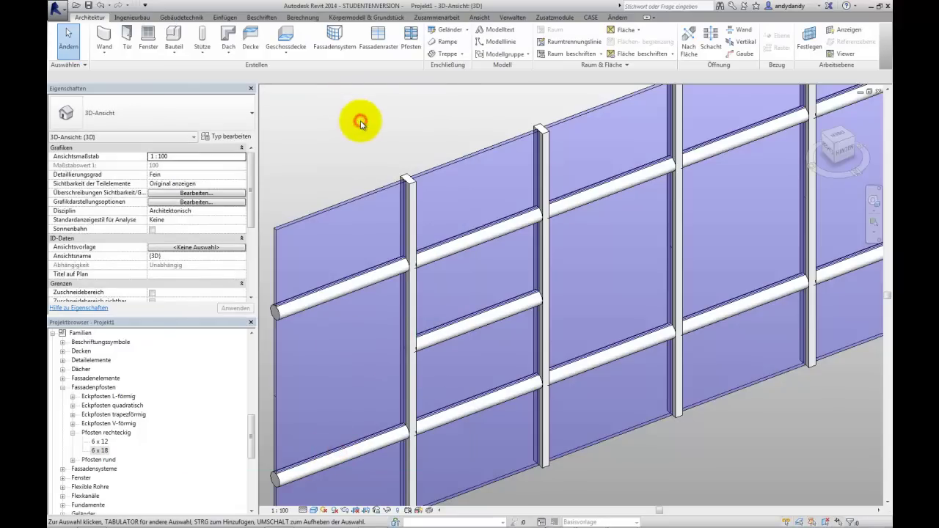
Set the curtain wall type's Innentyp to Pfosten rechteckig : 6 x 18 for vertical mullions and Pfosten rechteckig : 6 x 12 for horizontal ones.
scroll(360, 123, "down", 1)
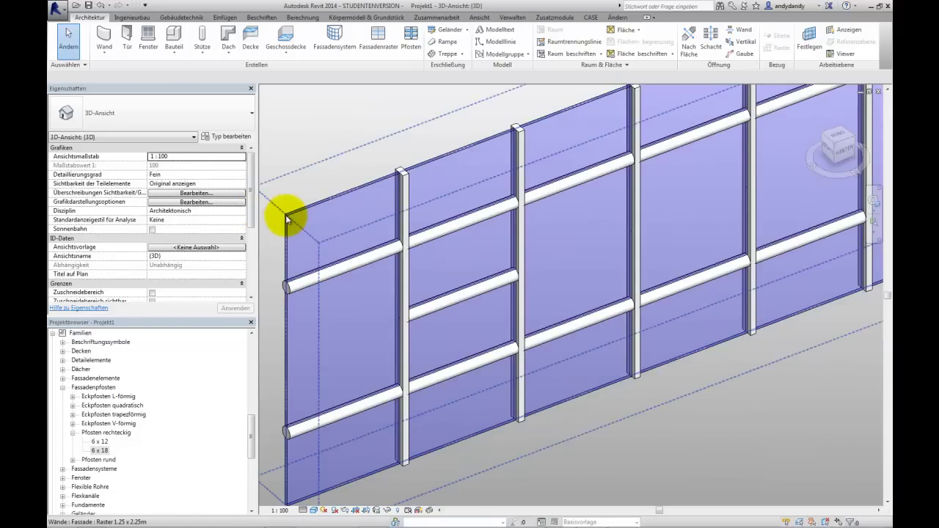
left_click(287, 217)
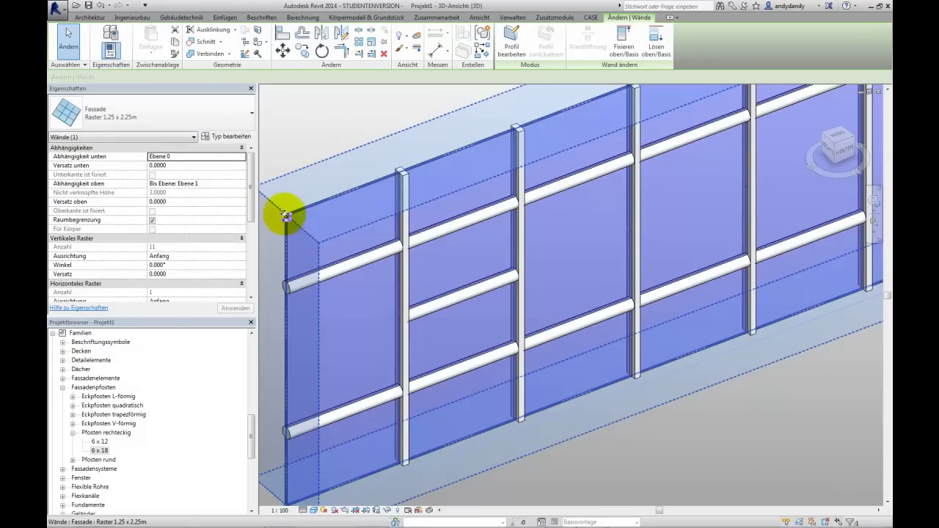
left_click(232, 139)
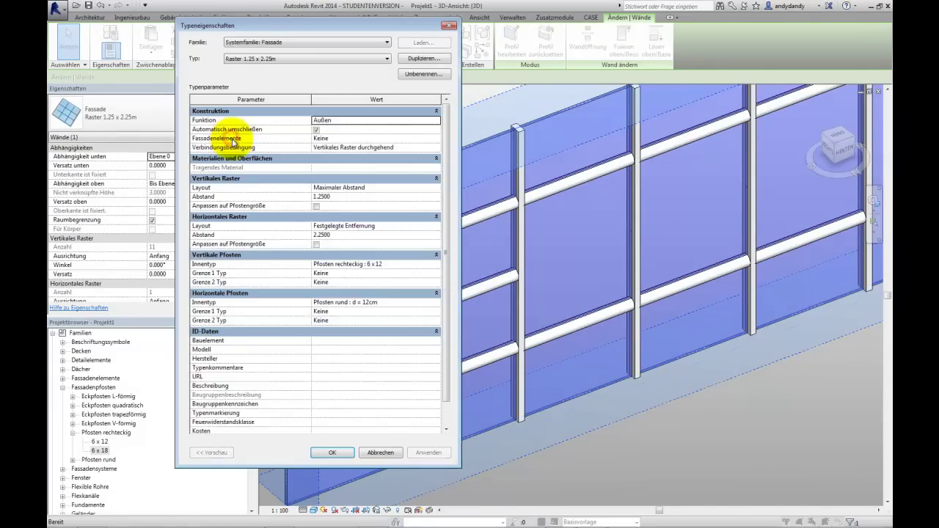
left_click(436, 268)
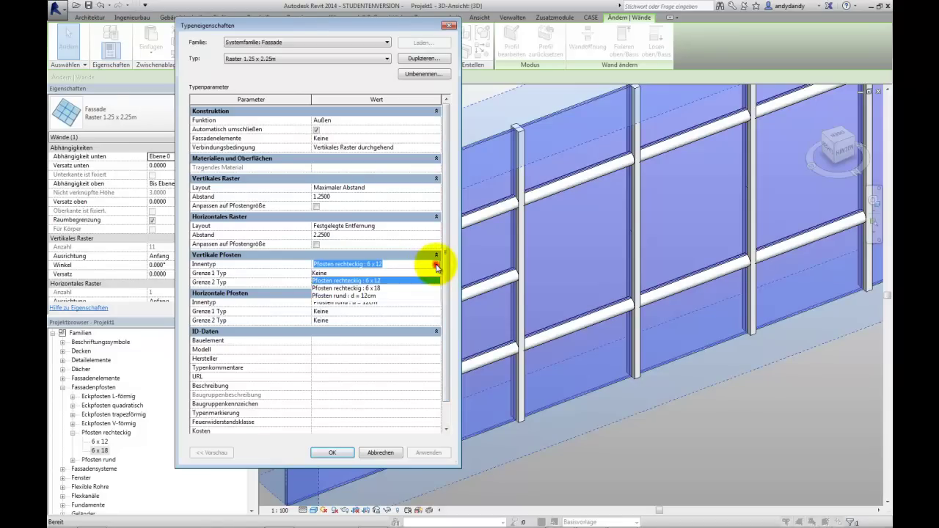
left_click(379, 289)
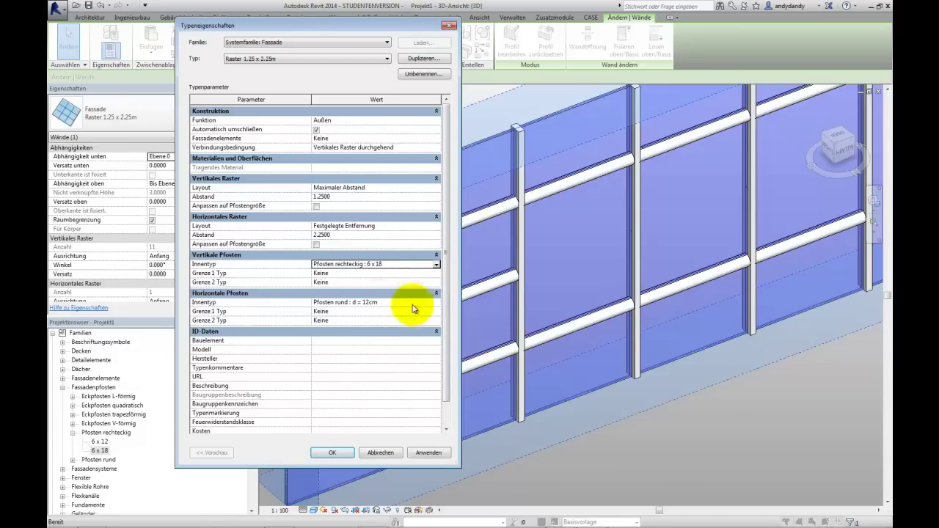
left_click(436, 303)
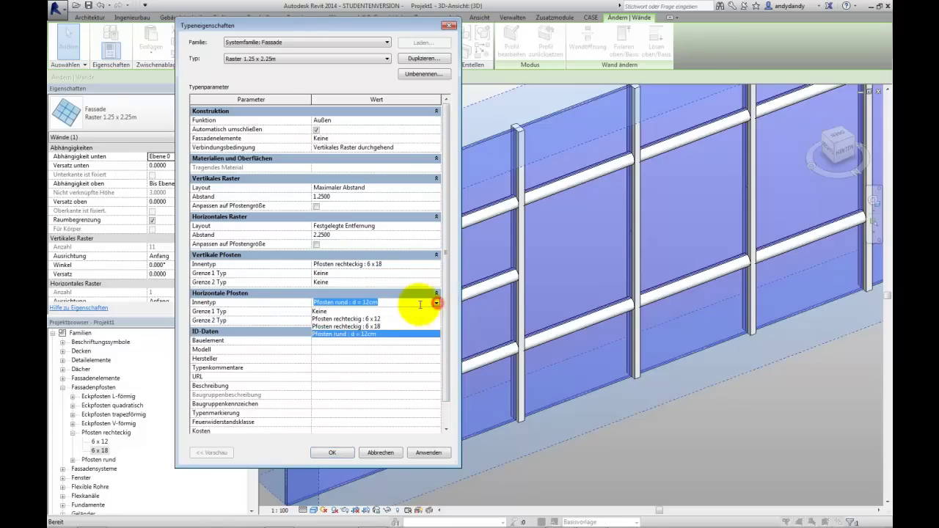
left_click(371, 321)
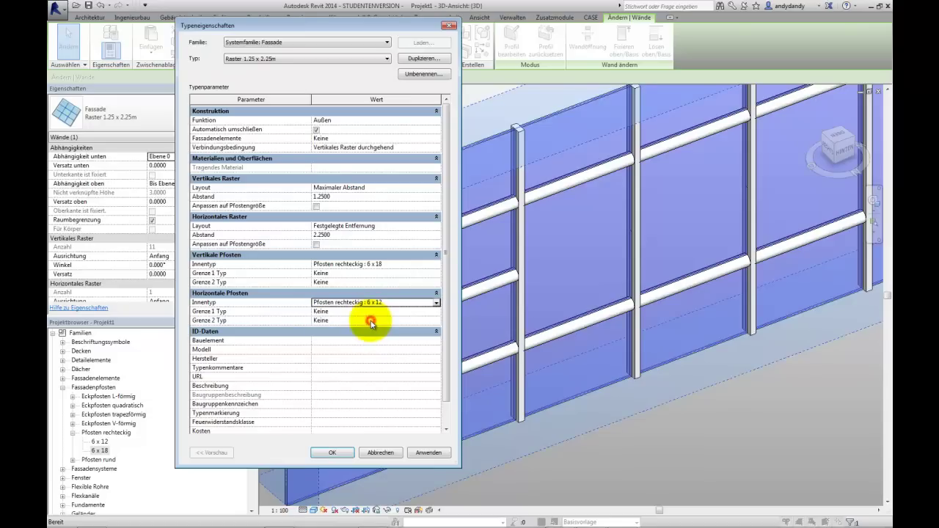
left_click(334, 452)
left_click(505, 425)
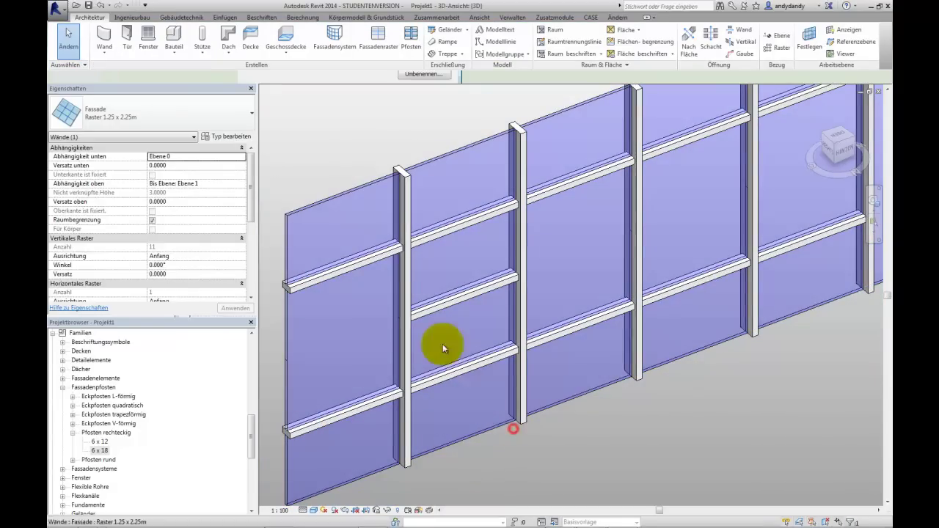
Check the thickness and side widths in the type properties of the upper horizontal mullion in the first bay.
scroll(370, 228, "up", 5)
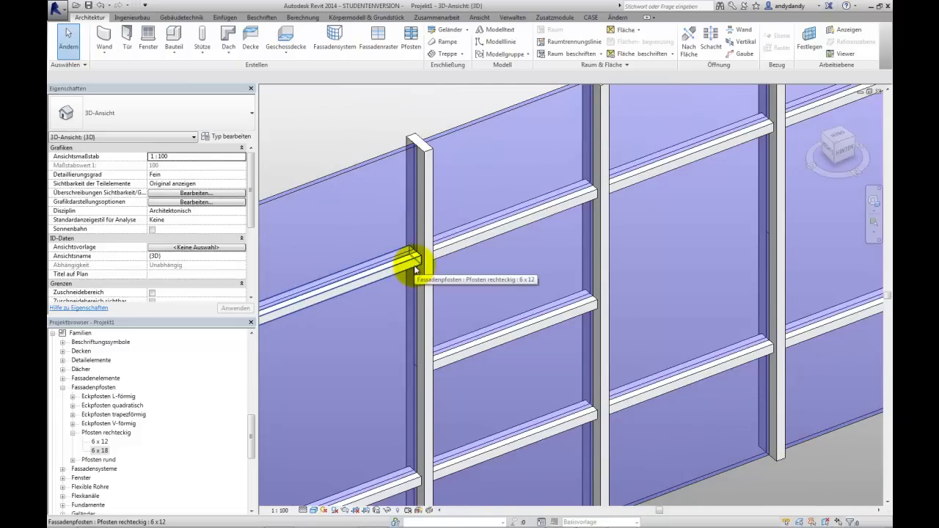
left_click(412, 268)
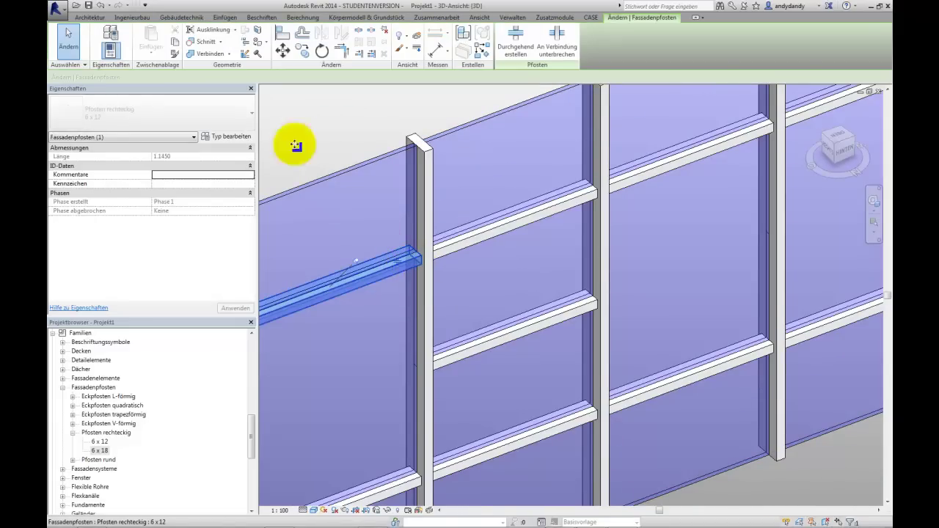
left_click(241, 136)
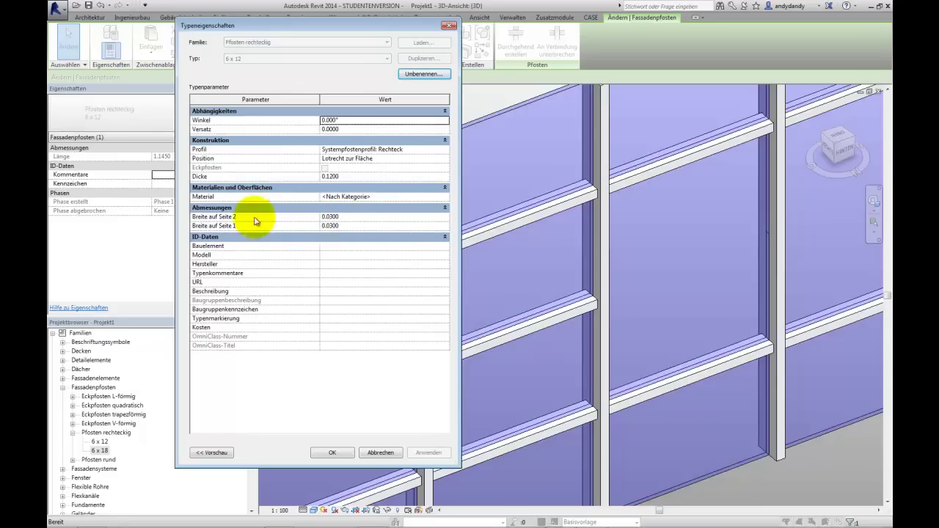
left_click(341, 225)
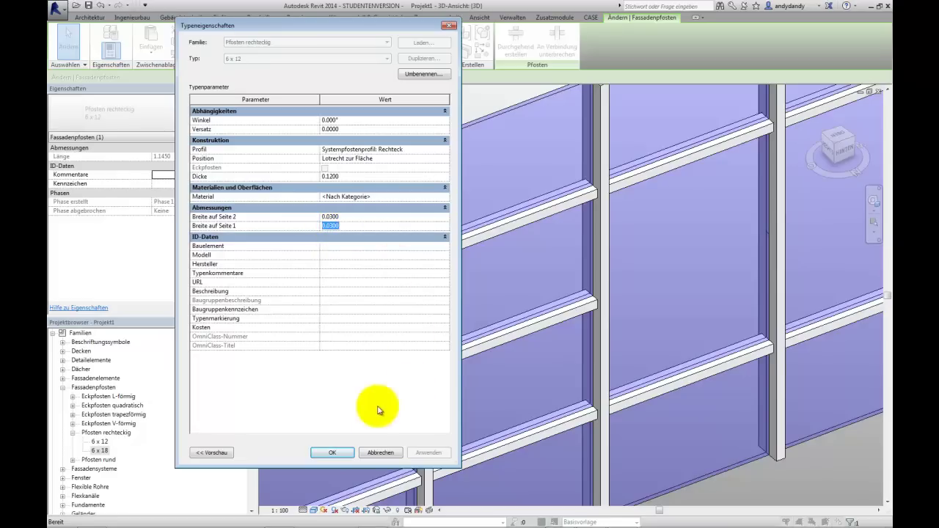
left_click(373, 454)
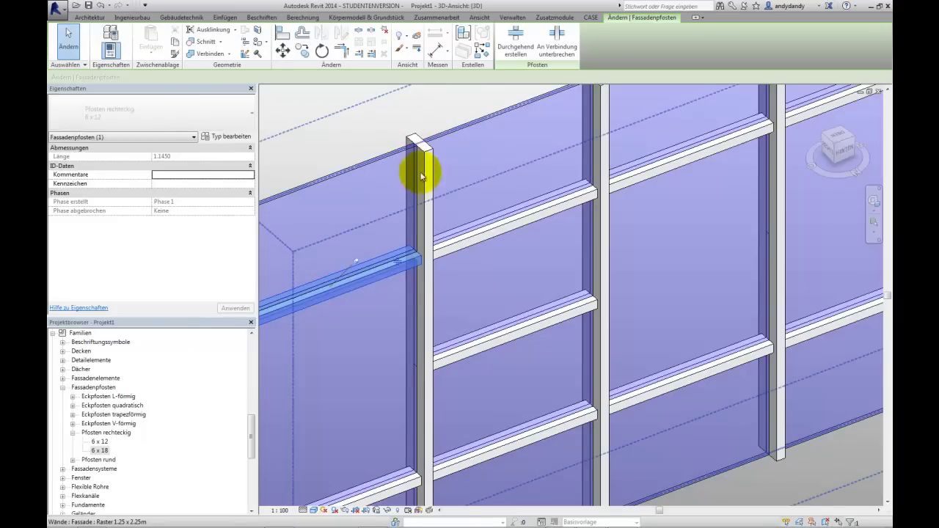
Examine up close and from above how the horizontal mullions meet the vertical mullion and sit relative to the glass.
mouse_move(416, 268)
middle_mouse_down("shift")
mouse_move(450, 279)
mouse_move(408, 258)
middle_mouse_up("shift")
scroll(400, 250, "up", 3)
scroll(400, 250, "up", 3)
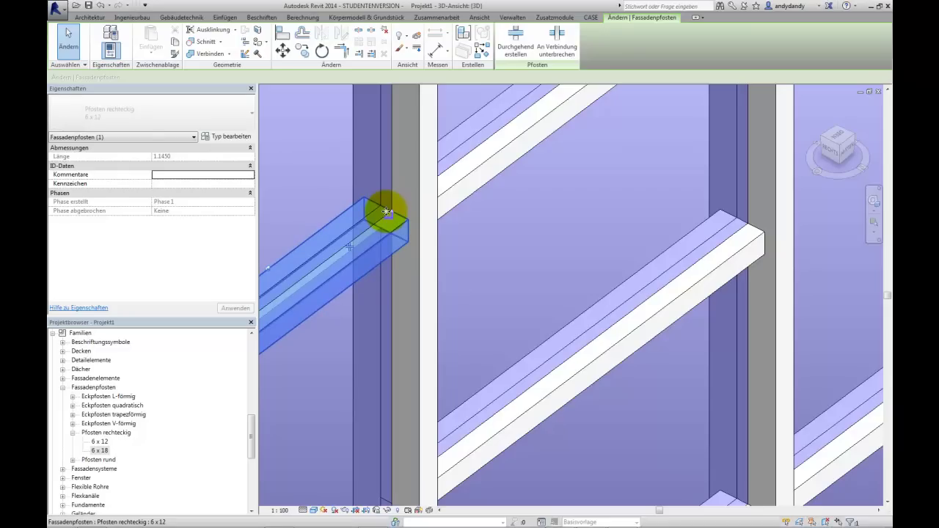
mouse_move(387, 211)
left_mouse_down()
mouse_move(355, 183)
mouse_move(424, 199)
mouse_move(385, 209)
left_mouse_up()
scroll(396, 210, "down", 5)
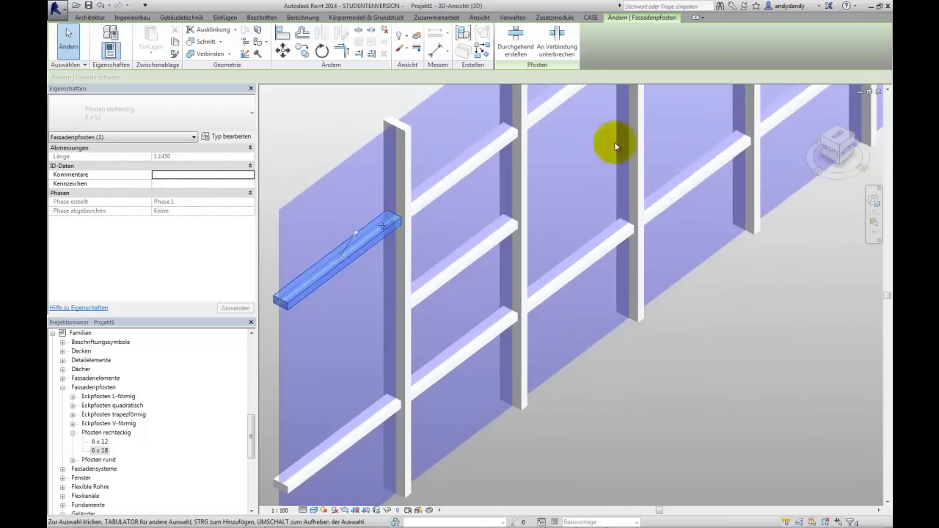
left_click(836, 138)
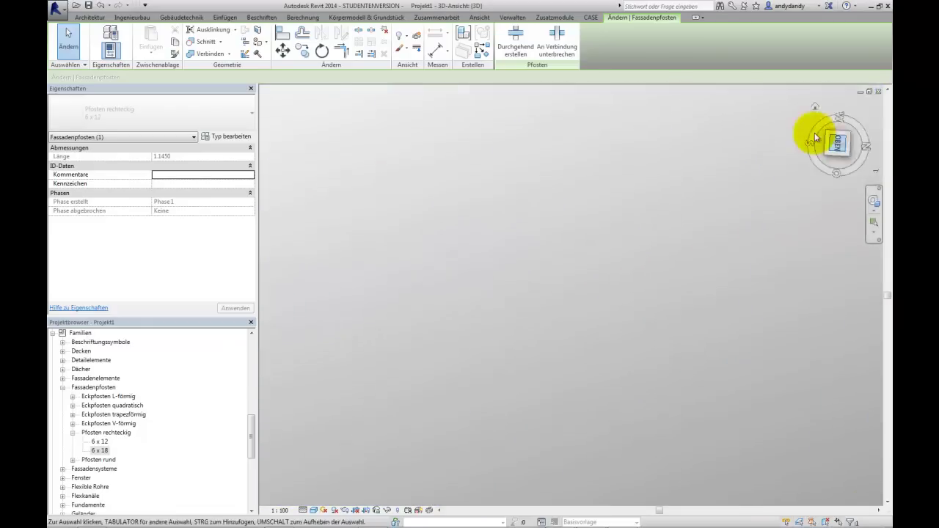
left_click(643, 352)
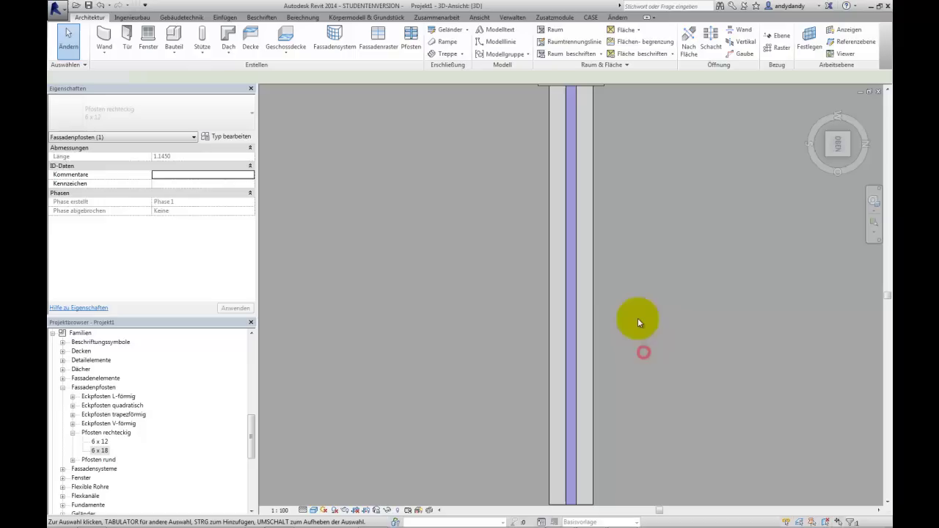
middle_click_drag(641, 151, 635, 272)
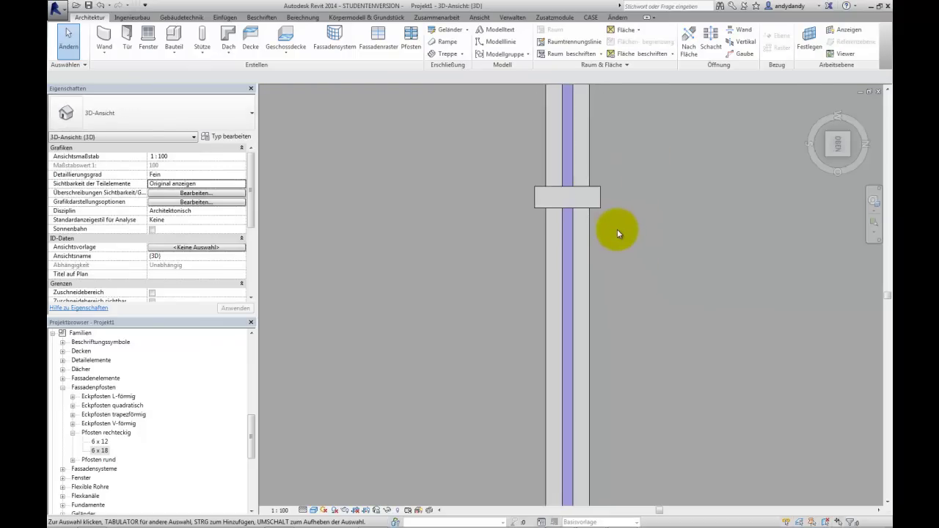
scroll(612, 230, "up", 2)
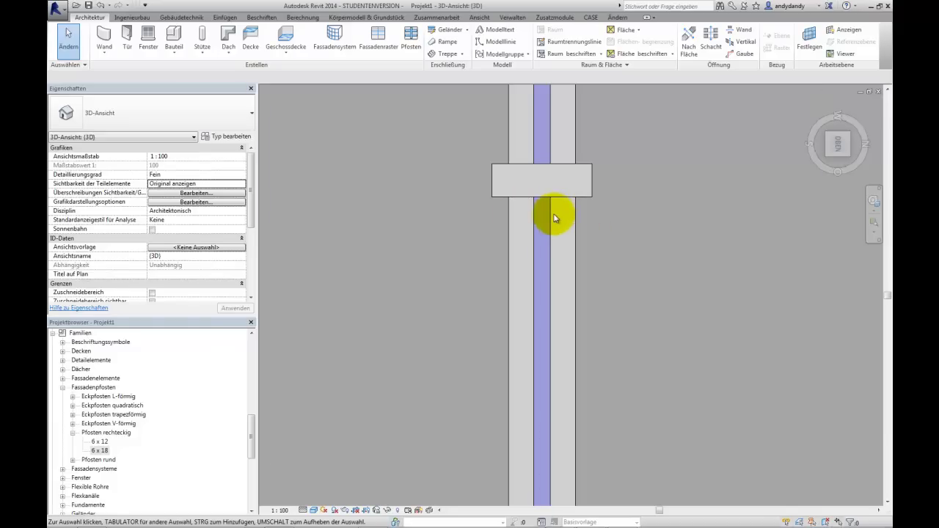
Set the Versatz of the vertical mullion type Pfosten rechteckig 6 x 18 to 0.06.
left_click(588, 169)
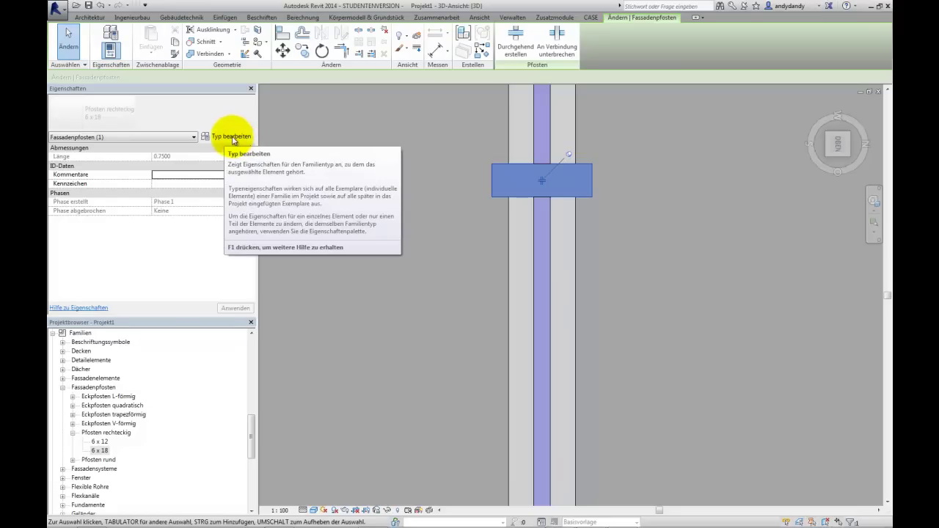
left_click(233, 138)
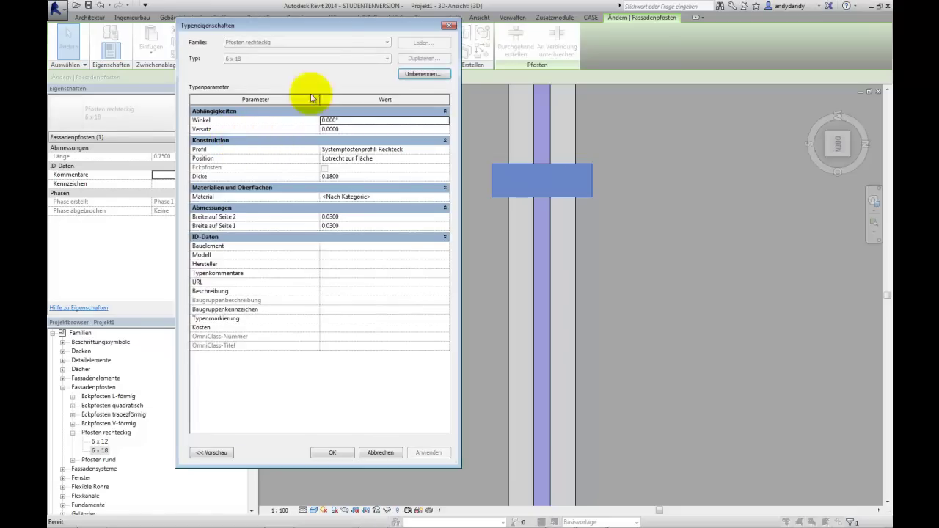
left_click_drag(338, 35, 301, 36)
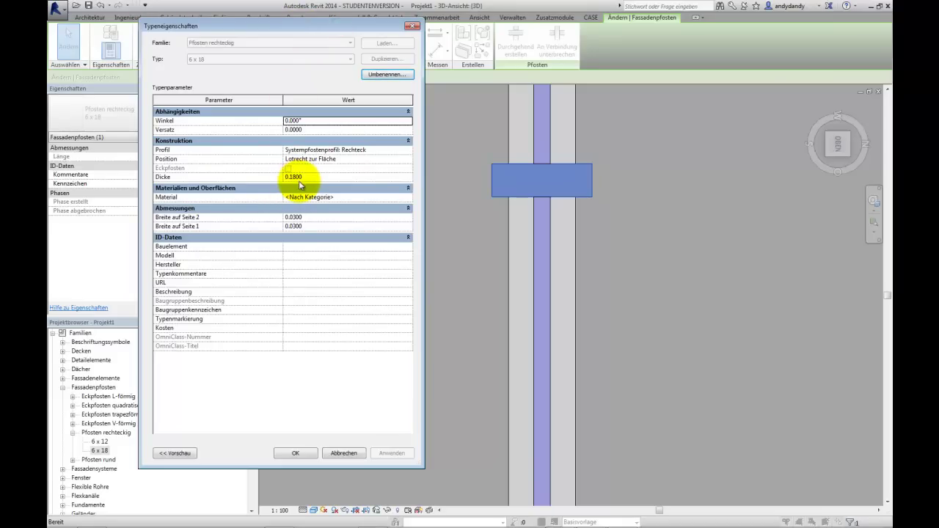
left_click(311, 130)
left_click(293, 129)
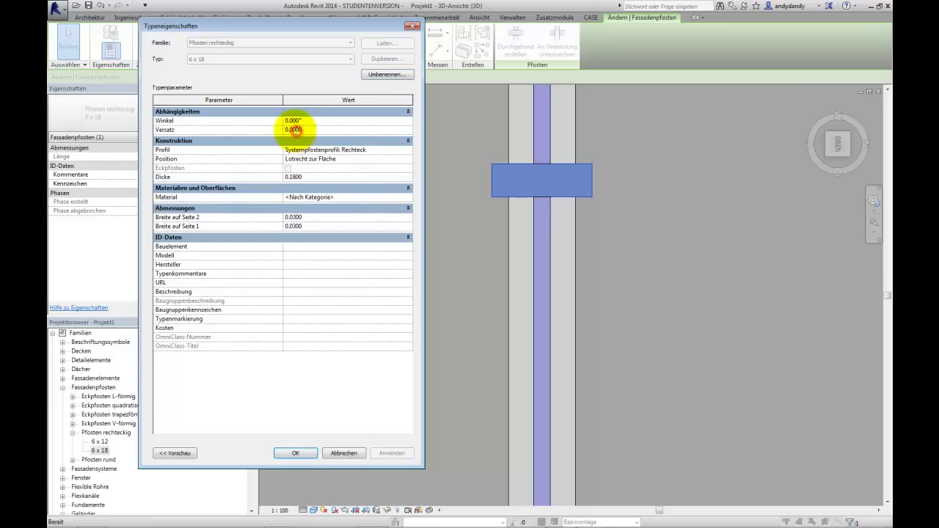
type("6")
key("Delete")
key("Delete")
key("Delete")
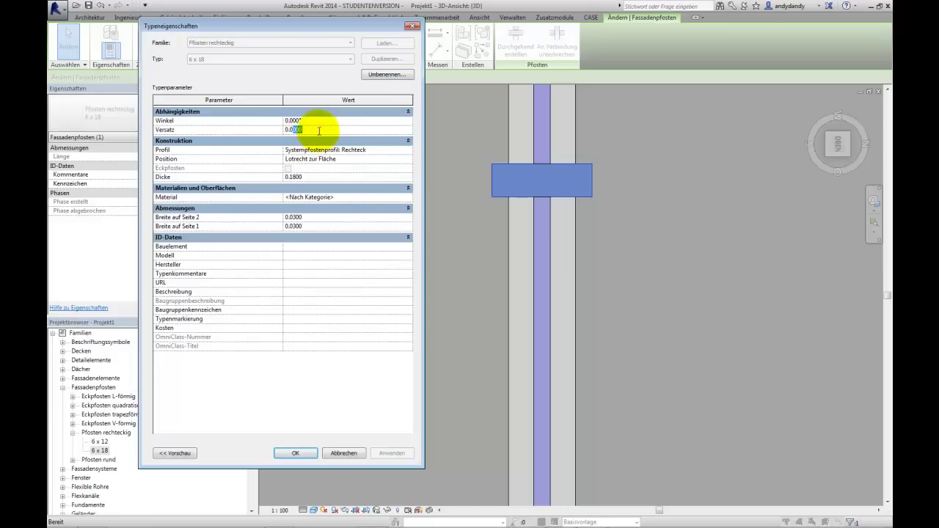
left_click(302, 452)
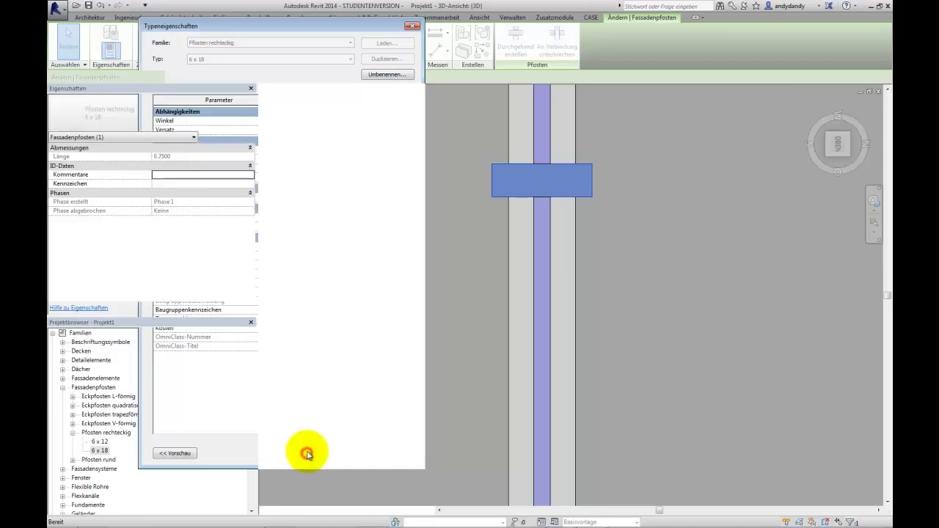
left_click(336, 350)
Adjust the Versatz of the horizontal mullion type Pfosten rechteckig 6 x 12 to align its outer face flush with the vertical mullions.
middle_click_drag(346, 297, 327, 339)
scroll(327, 339, "down", 5)
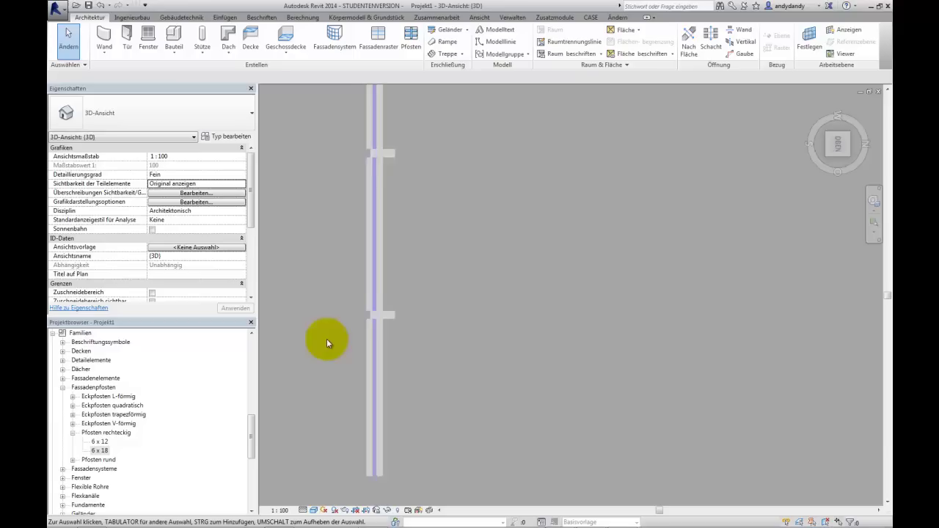
middle_click_drag(425, 329, 462, 355)
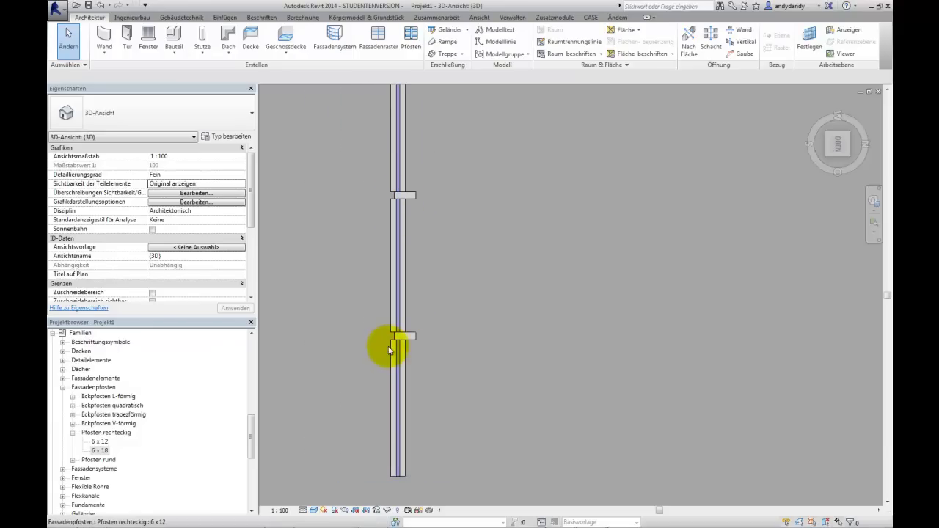
scroll(389, 351, "up", 1)
scroll(390, 350, "up", 4)
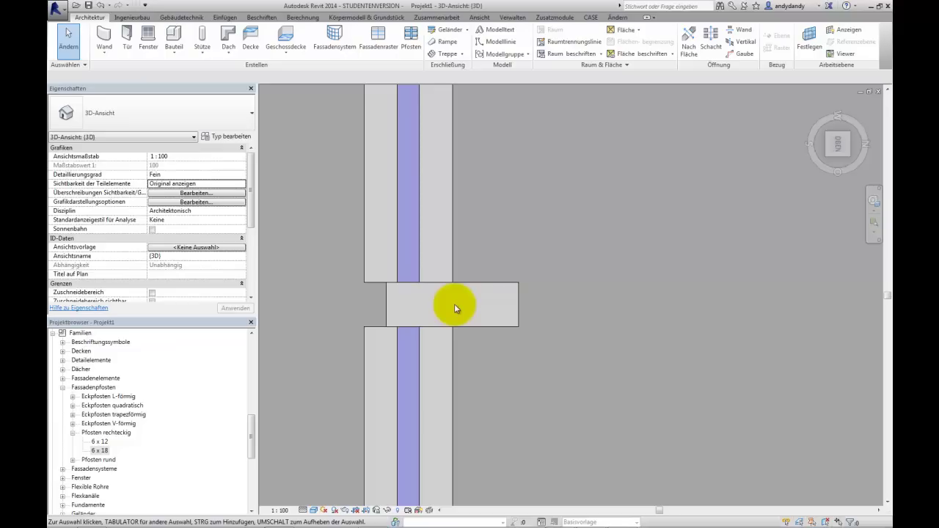
left_click(368, 286)
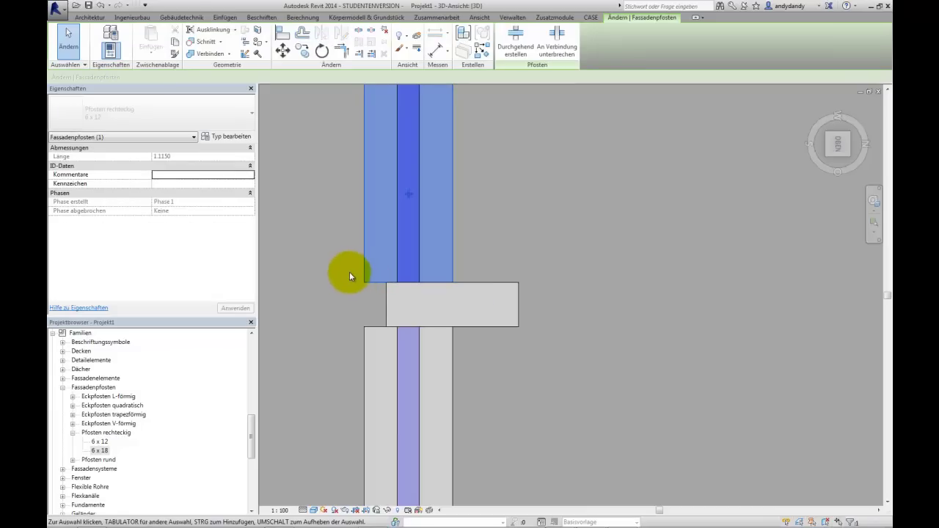
left_click(225, 140)
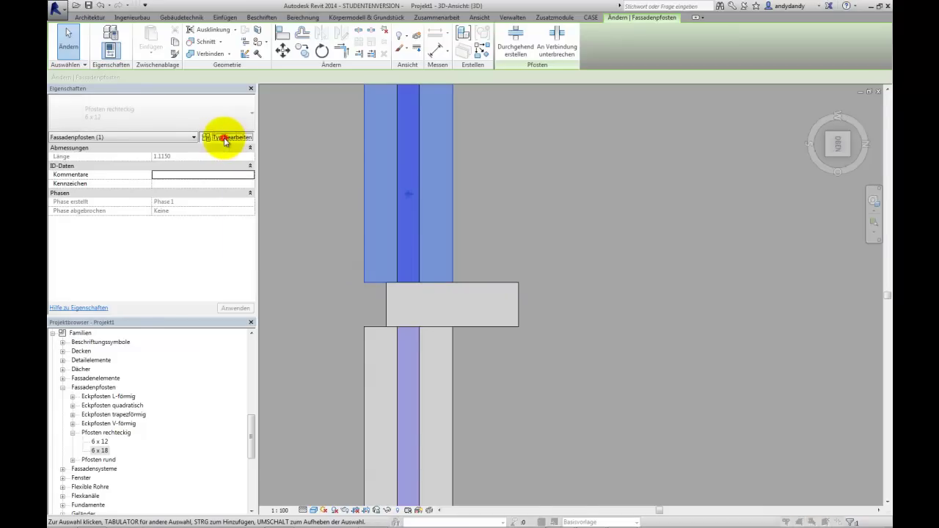
left_click_drag(313, 28, 743, 40)
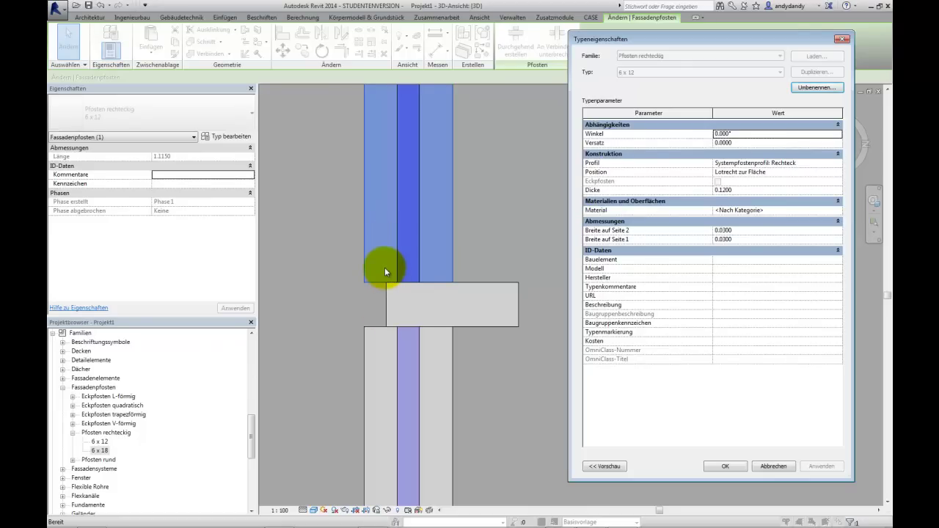
left_click(727, 144)
left_click_drag(723, 143, 745, 143)
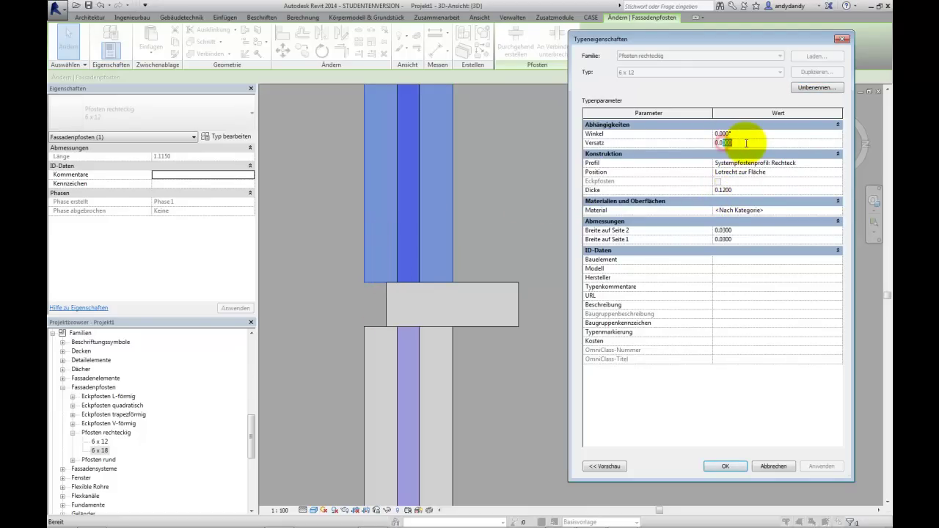
key("Return")
left_click(722, 467)
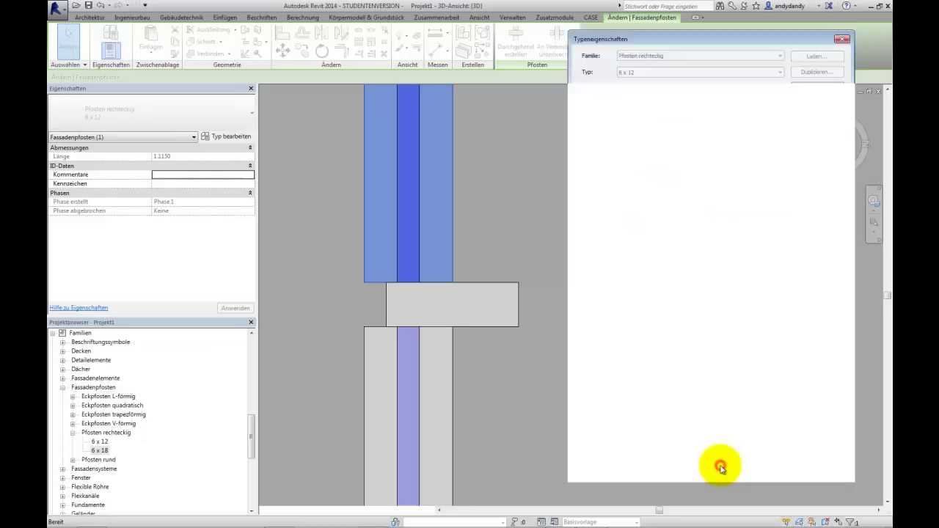
left_click(645, 391)
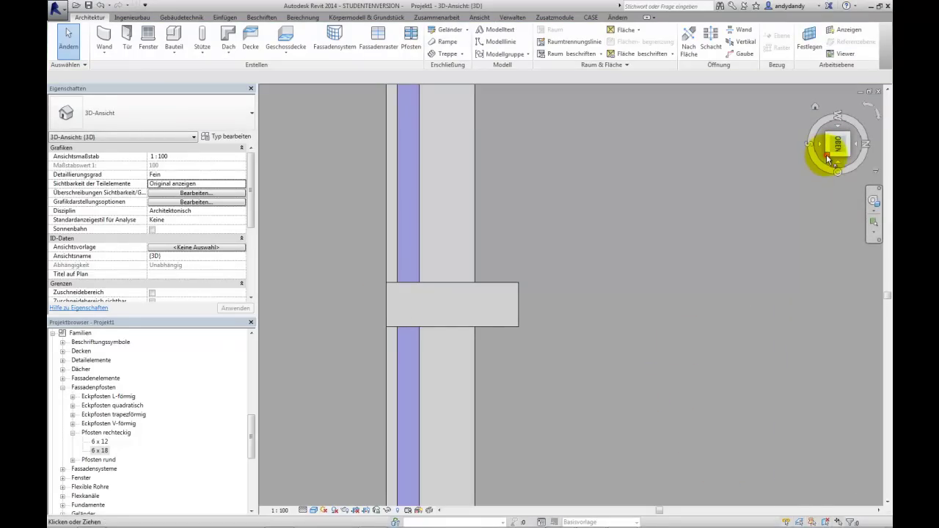
Examine in 3D from both sides of the curtain wall how the offset horizontal and vertical mullions meet.
left_click(827, 156)
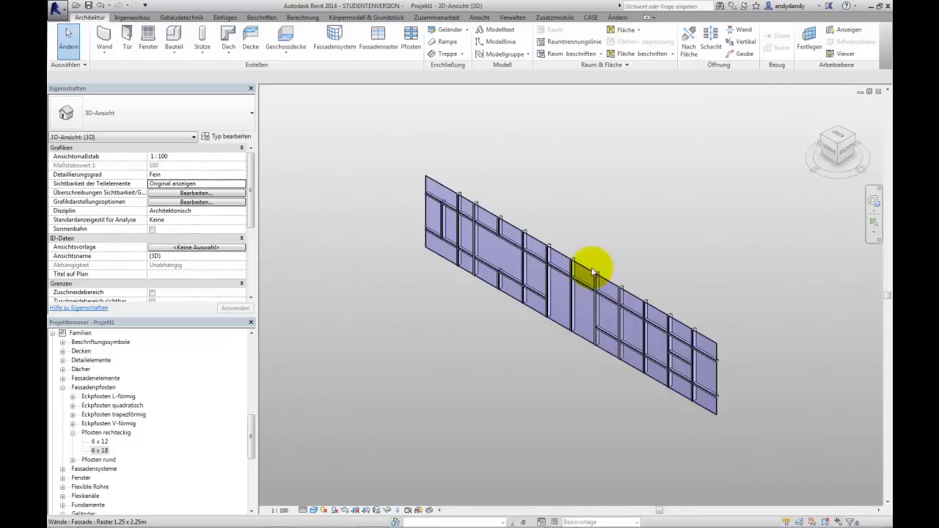
scroll(578, 331, "up", 5)
scroll(553, 310, "up", 5)
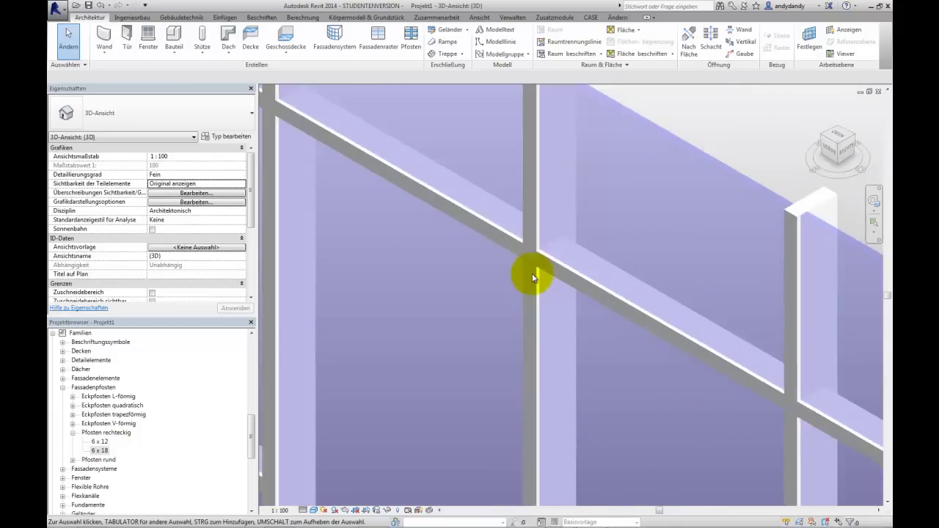
scroll(533, 259, "down", 10)
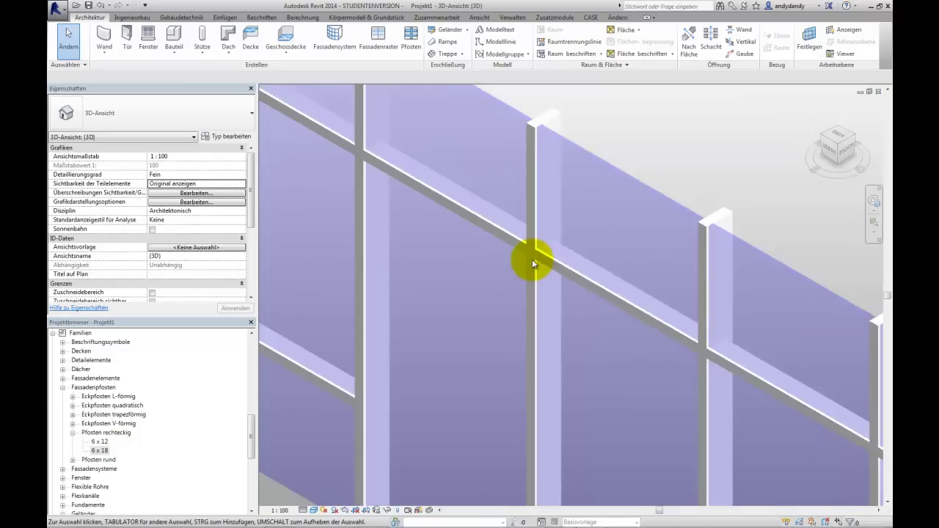
middle_click_drag(593, 266, 541, 274, "shift")
scroll(491, 318, "up", 5)
scroll(491, 317, "up", 5)
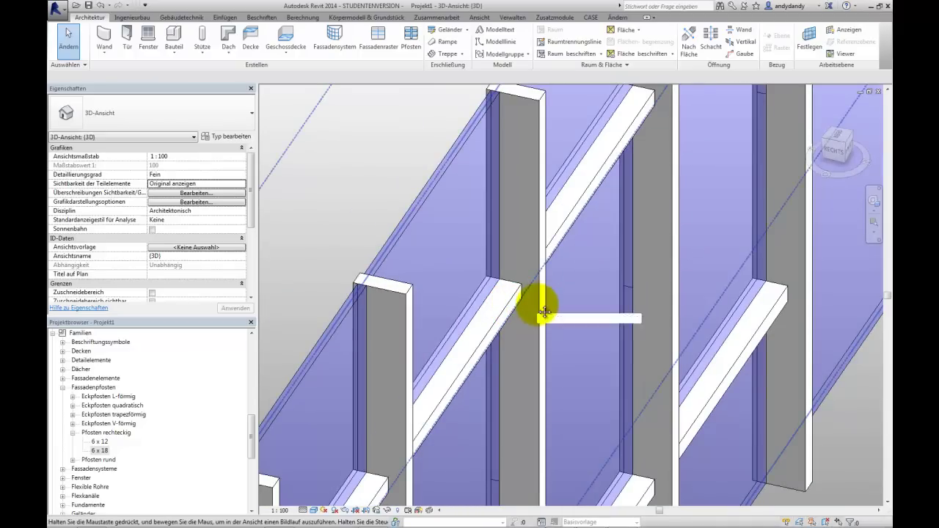
scroll(541, 308, "down", 8)
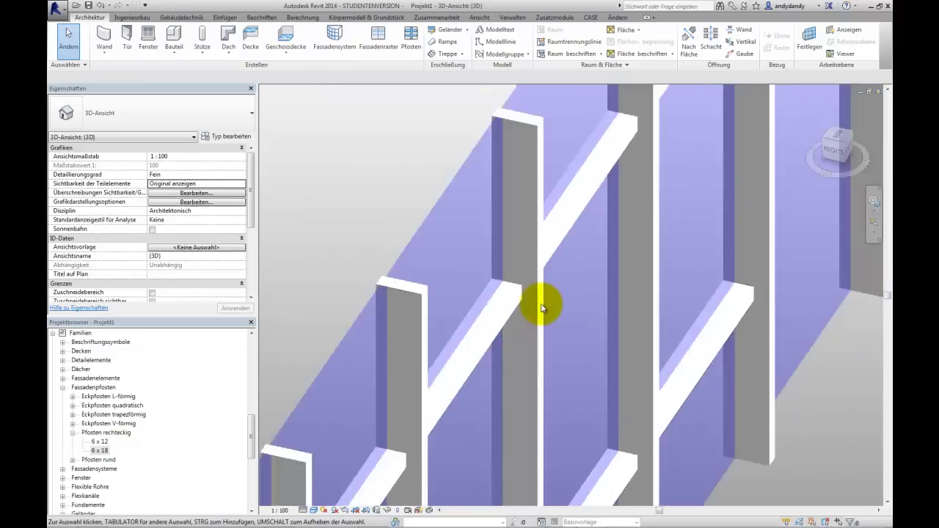
middle_click_drag(539, 306, 824, 396, "shift")
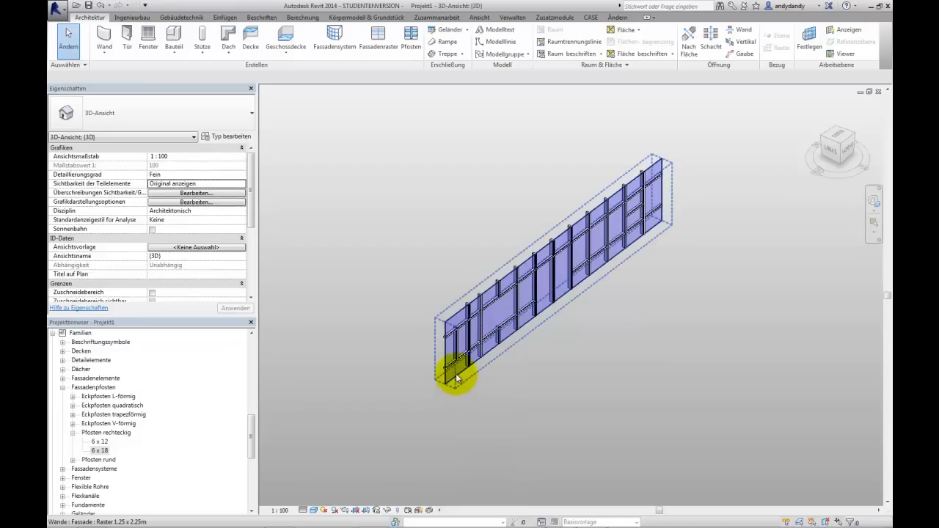
scroll(455, 374, "up", 5)
scroll(509, 379, "down", 2)
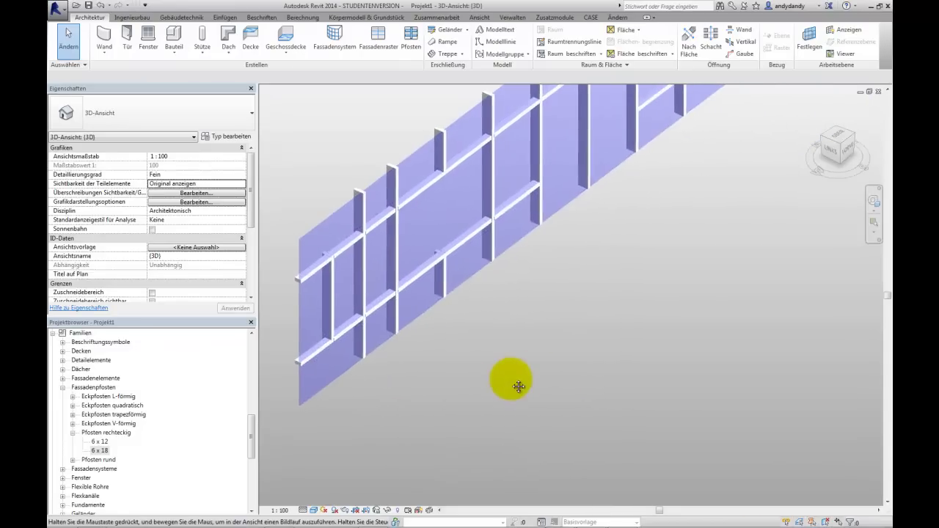
scroll(509, 377, "down", 2)
middle_click_drag(552, 380, 508, 365)
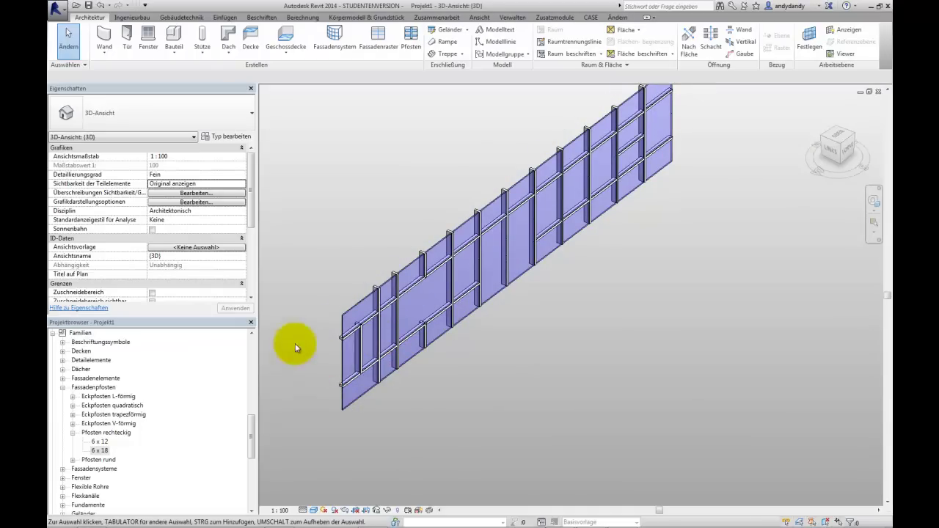
Open the floor plan Ebene 0 and bring the curtain wall into view.
left_click(249, 343)
left_click(249, 344)
double_click(86, 360)
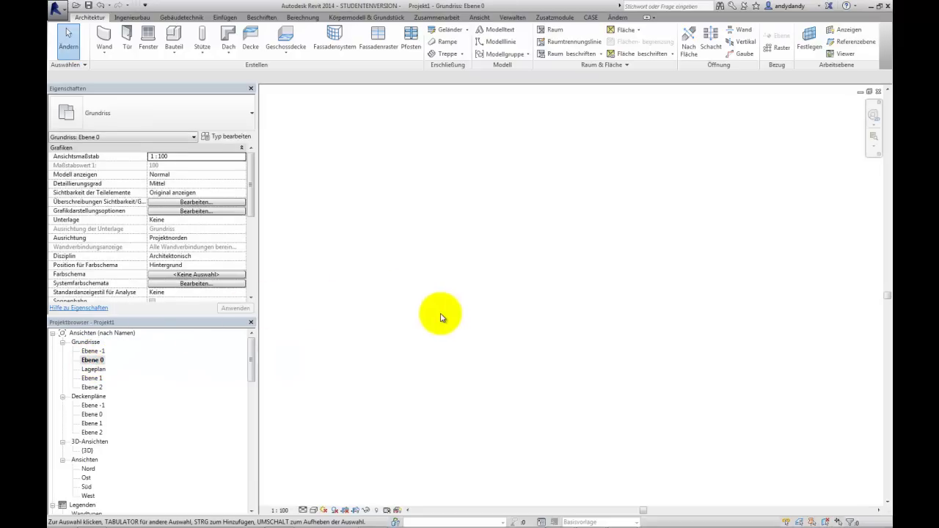
left_click(501, 285)
scroll(505, 282, "down", 1)
scroll(495, 411, "down", 1)
middle_click_drag(492, 450, 514, 398)
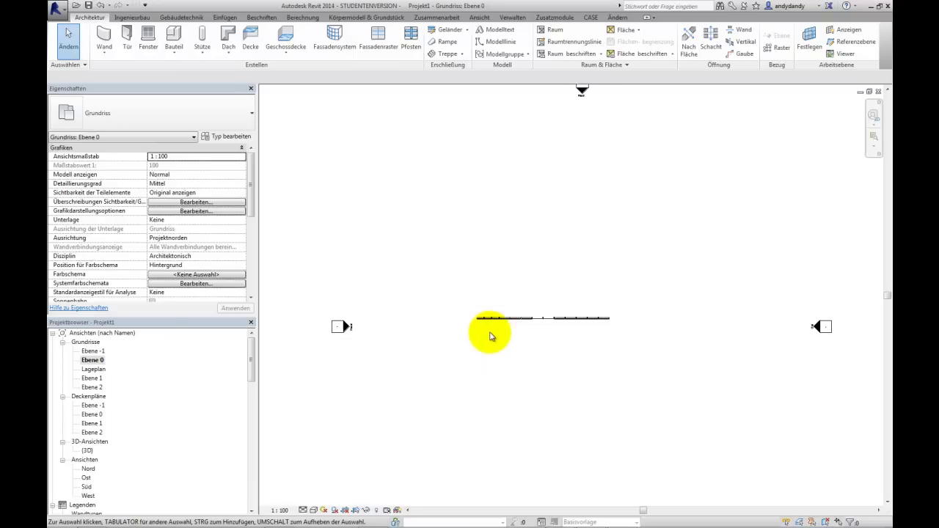
scroll(491, 336, "up", 4)
scroll(488, 331, "down", 1)
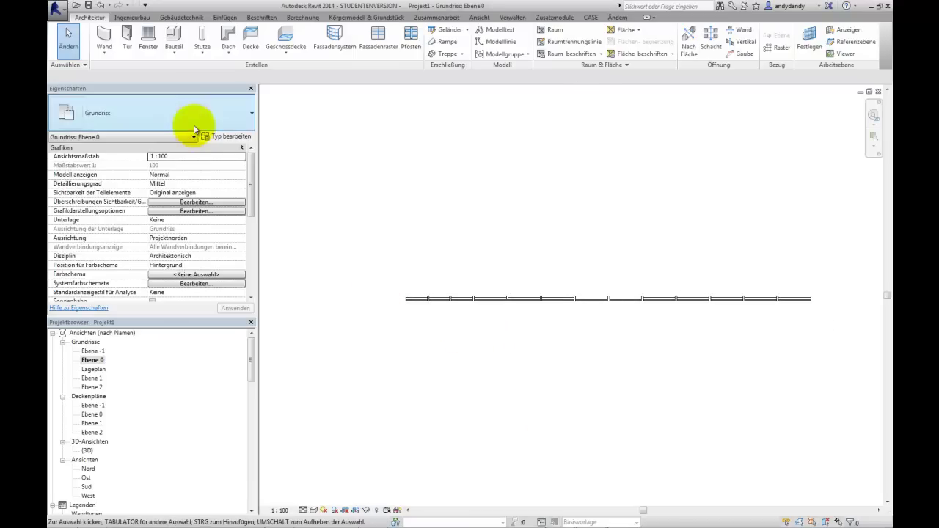
Draw a Fassade Standard curtain wall about 14.10 m long, parallel to the existing one and matching its ends, without saving the project.
left_click(105, 37)
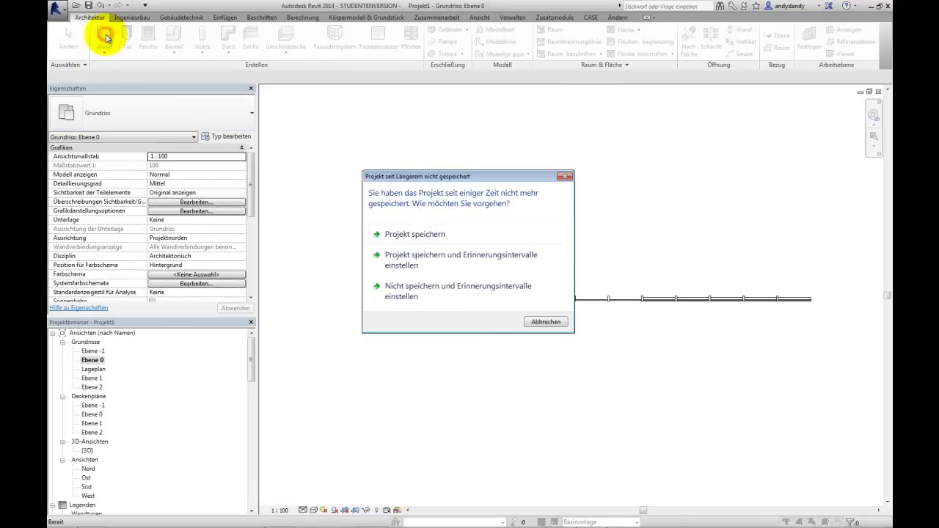
left_click(559, 322)
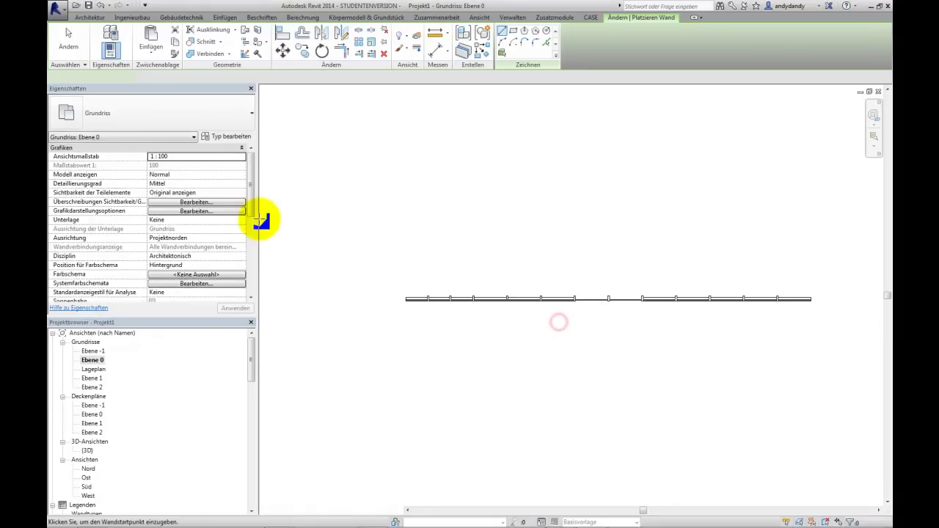
left_click(228, 124)
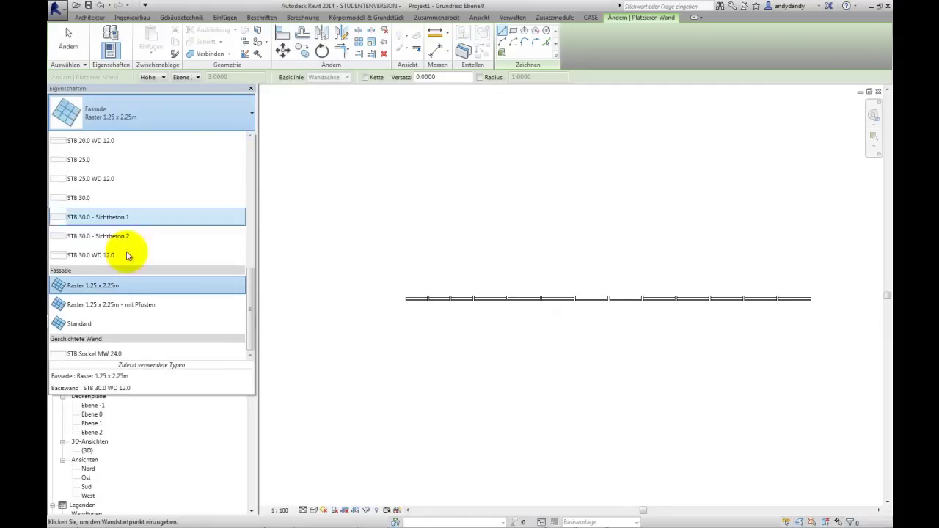
left_click(86, 324)
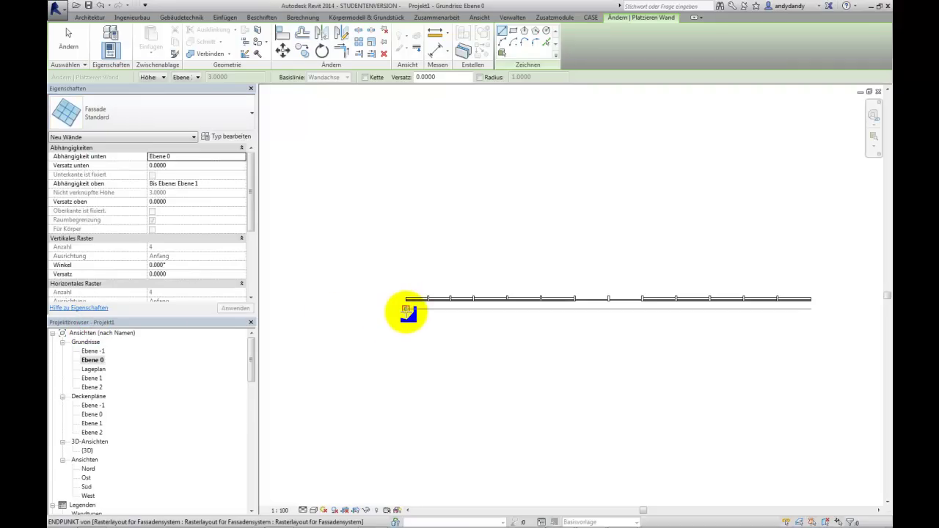
left_click(406, 312)
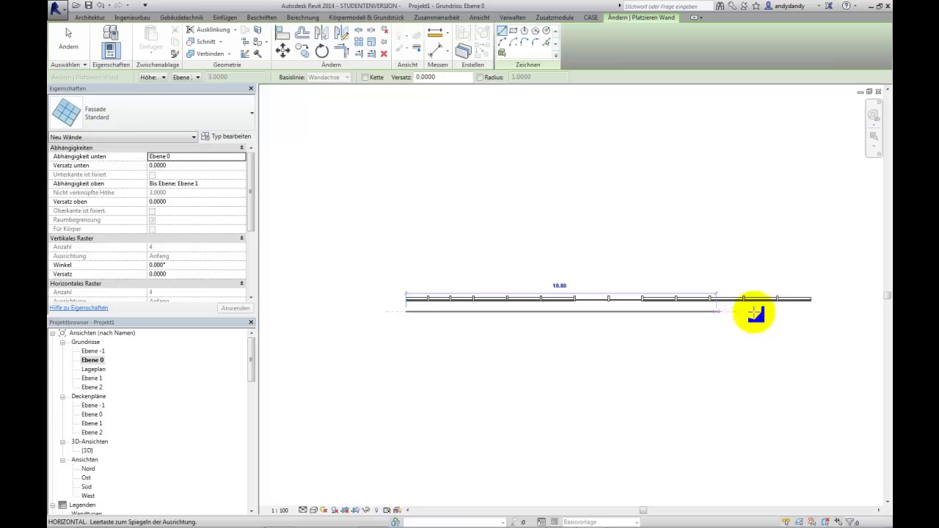
left_click(811, 311)
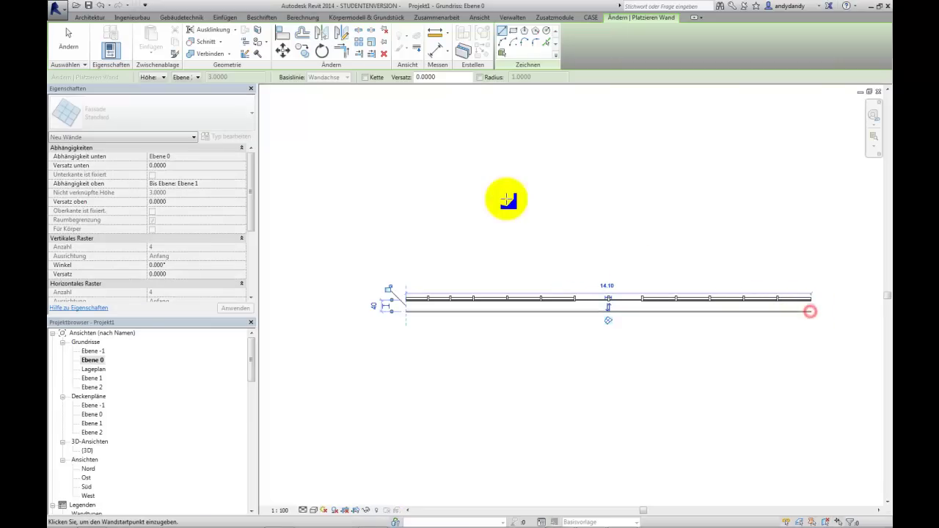
left_click(66, 37)
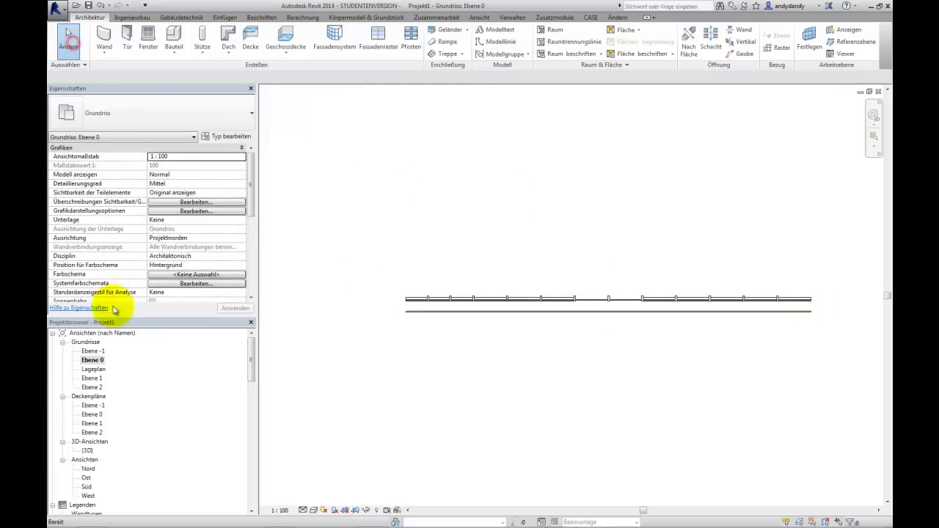
Return to the {3D} view to inspect the new curtain wall in front of the existing one.
double_click(87, 450)
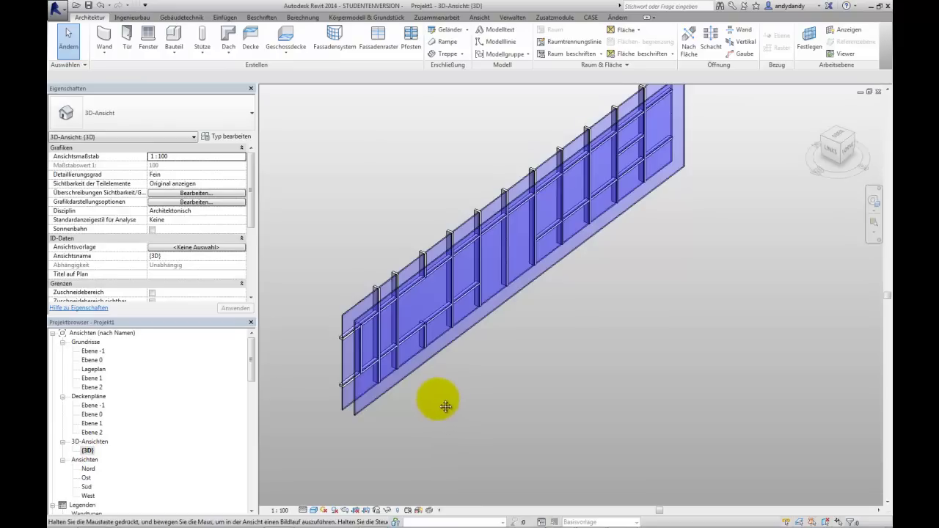
middle_click_drag(445, 406, 455, 360, "shift")
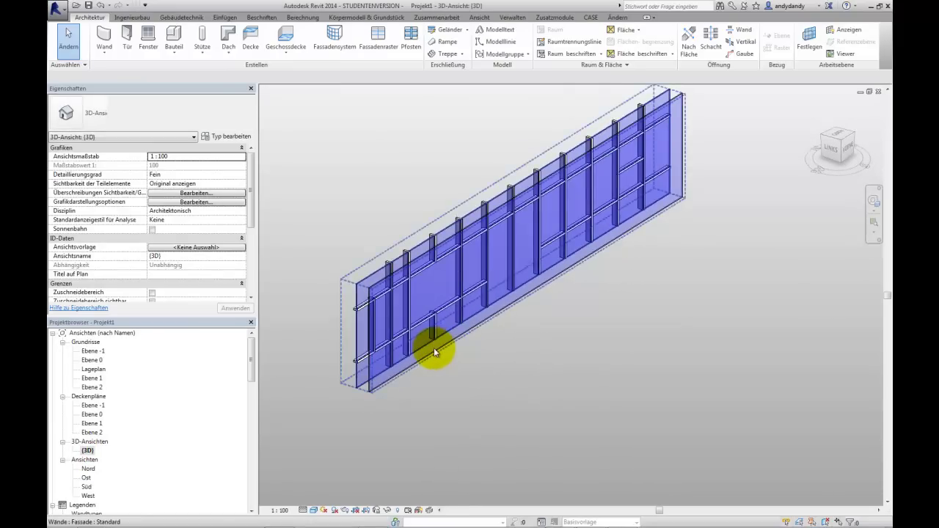
Duplicate the front curtain wall's Standard type as a new type named MeinSonnenschutz.
left_click(433, 356)
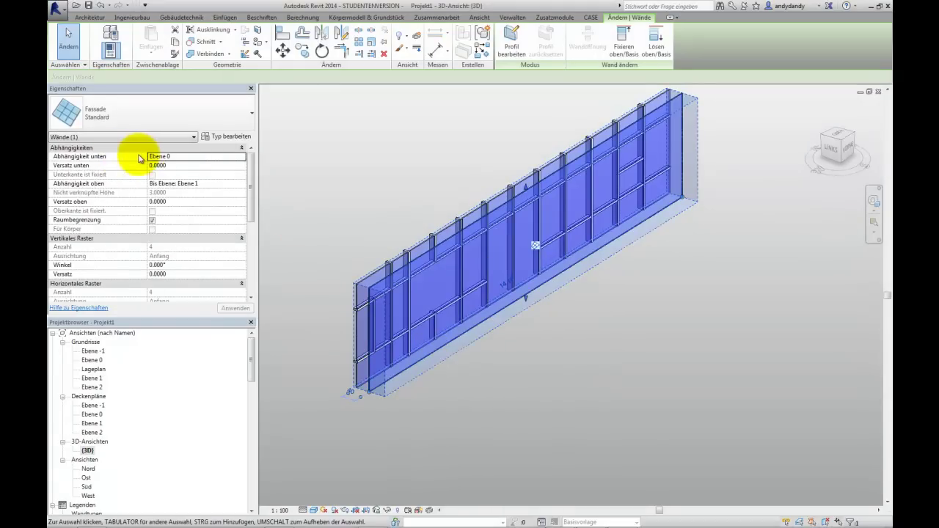
left_click(241, 138)
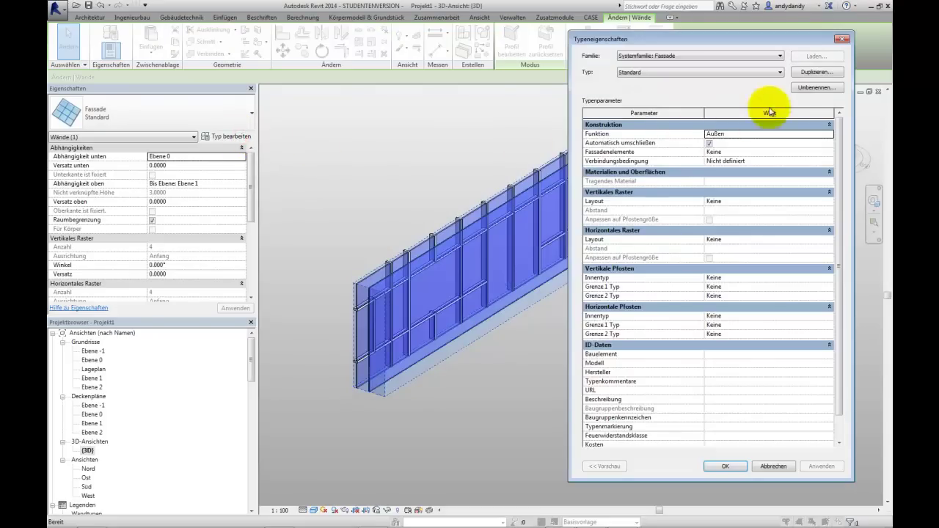
left_click(804, 74)
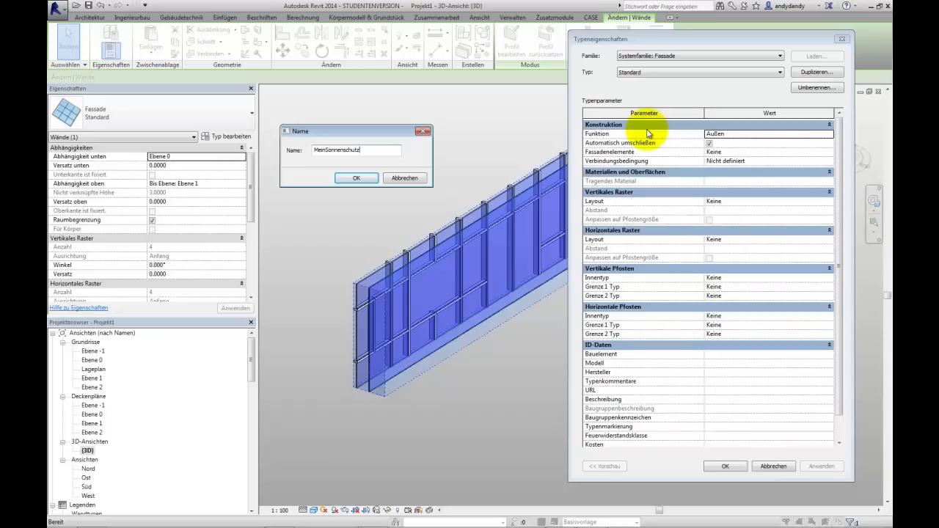
left_click(363, 180)
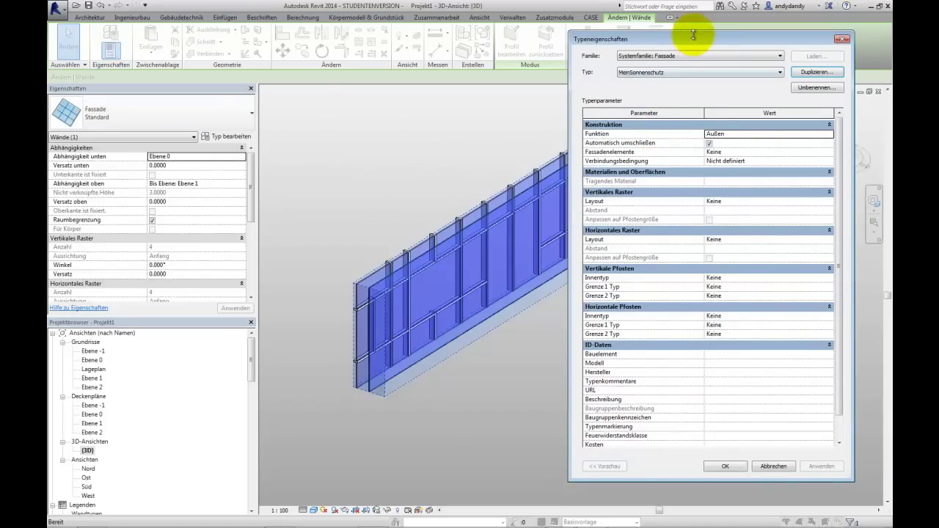
Set the MeinSonnenschutz horizontal grid layout to Maximaler Abstand with a spacing of 0.3000 and apply it to the wall.
left_click_drag(704, 45, 680, 38)
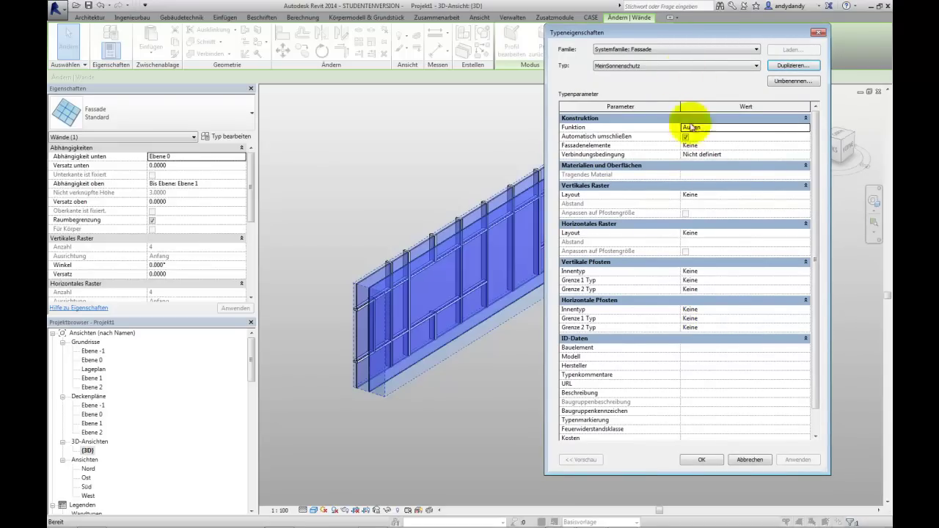
left_click(808, 233)
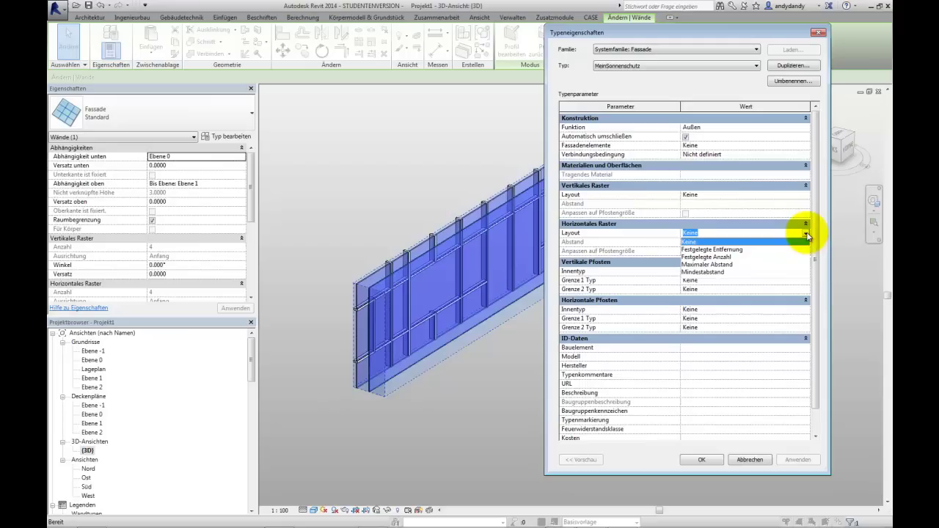
left_click(728, 264)
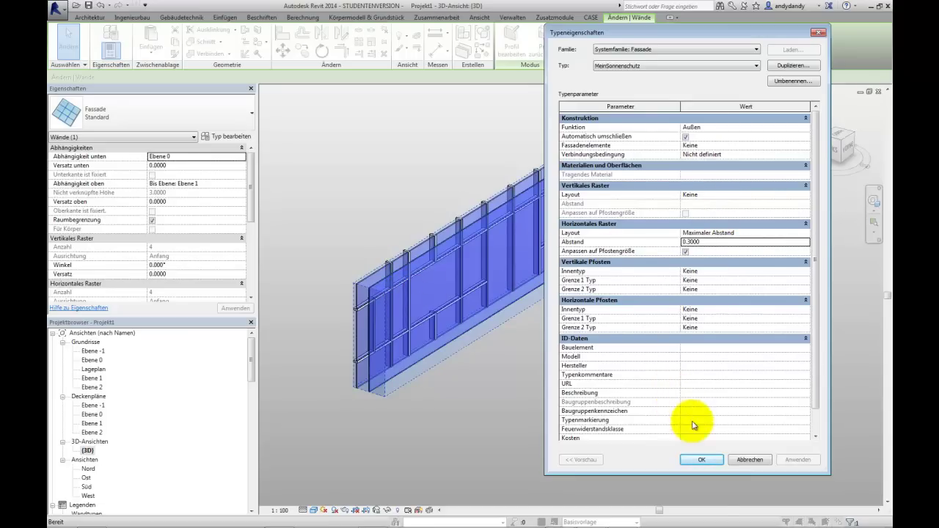
left_click(709, 461)
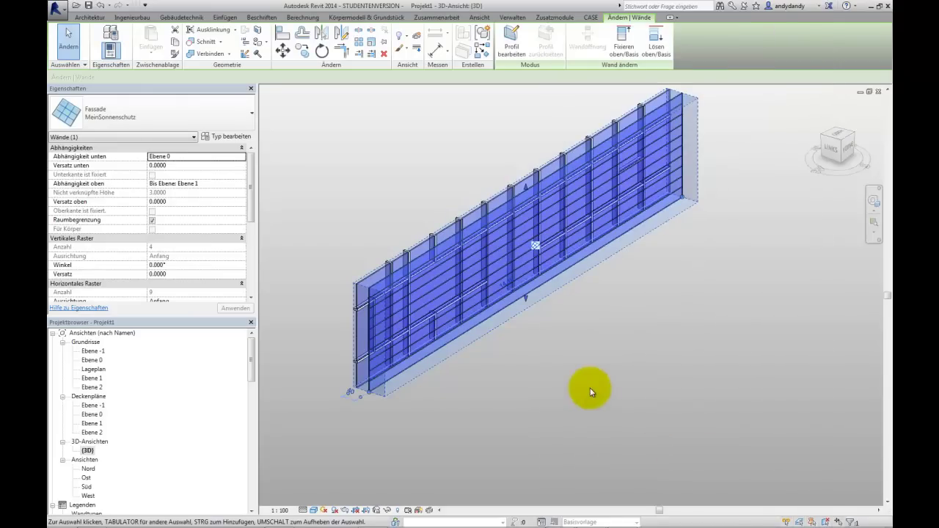
left_click(590, 387)
Duplicate the rectangular mullion type 6 x 18 and name the copy 3 x 20.
middle_click_drag(555, 388, 388, 415, "shift")
scroll(487, 365, "up", 3)
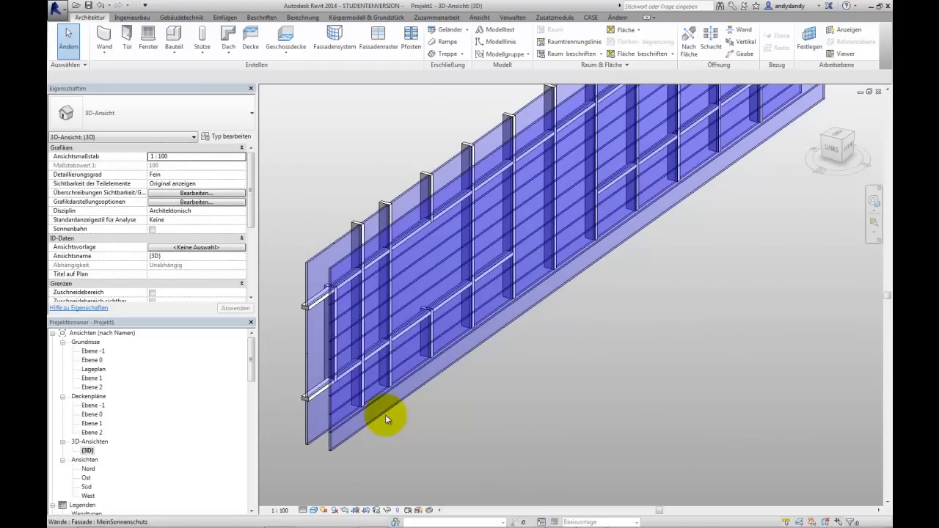
left_click(383, 413)
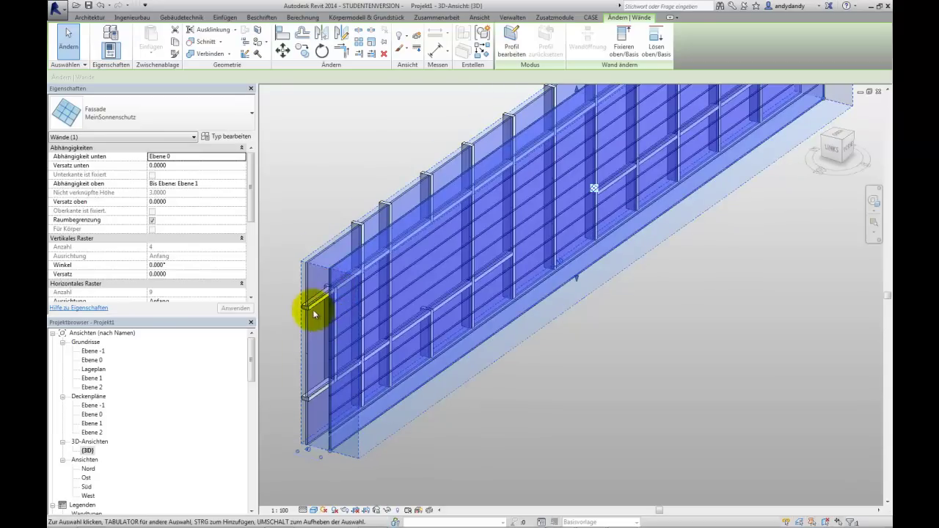
mouse_move(565, 419)
middle_mouse_down()
mouse_move(608, 403)
mouse_move(568, 412)
middle_mouse_up()
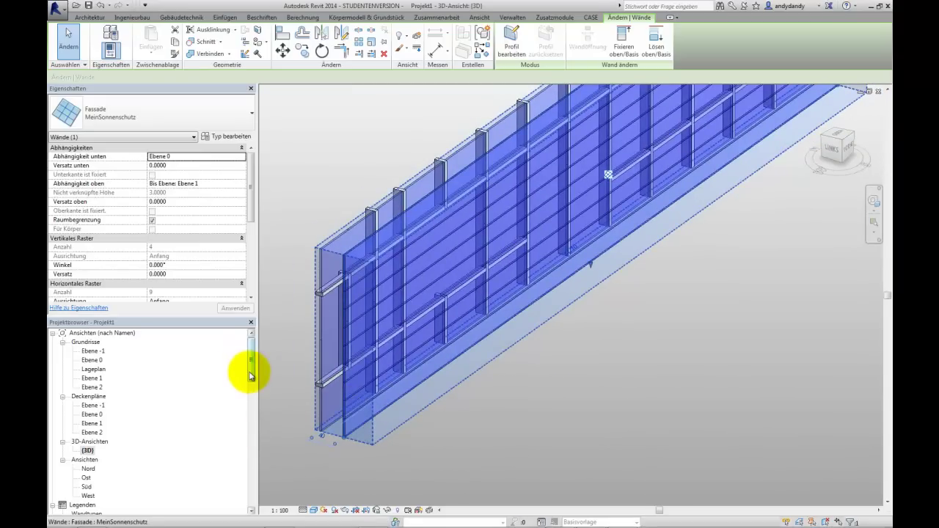
left_click_drag(250, 376, 251, 448)
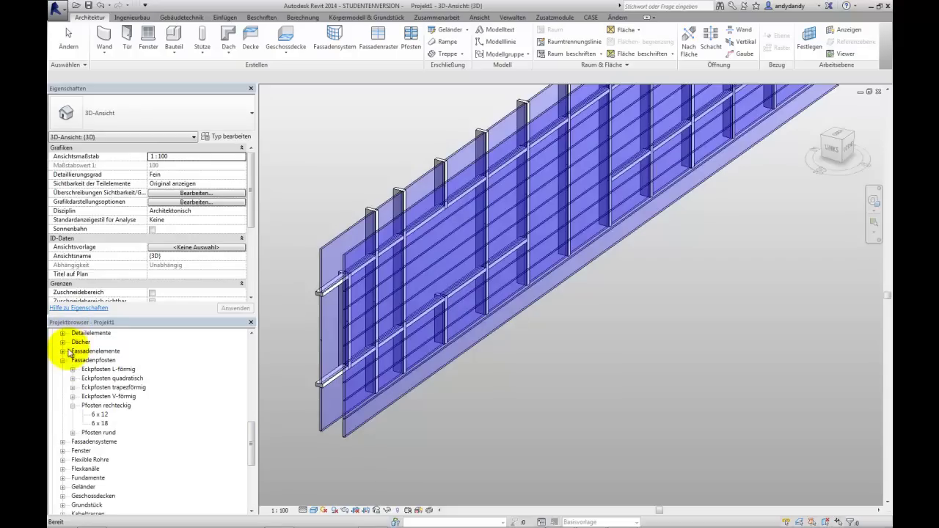
left_click(100, 424)
right_click(100, 424)
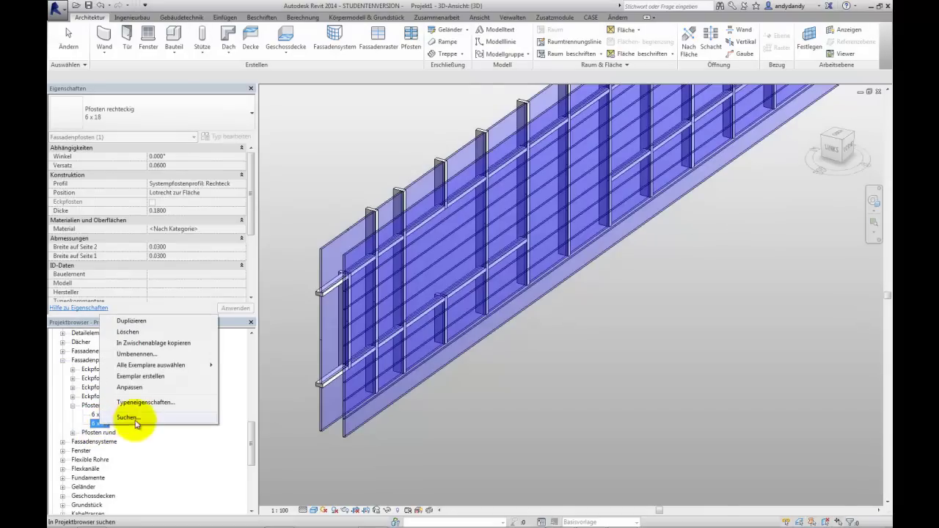
left_click(132, 321)
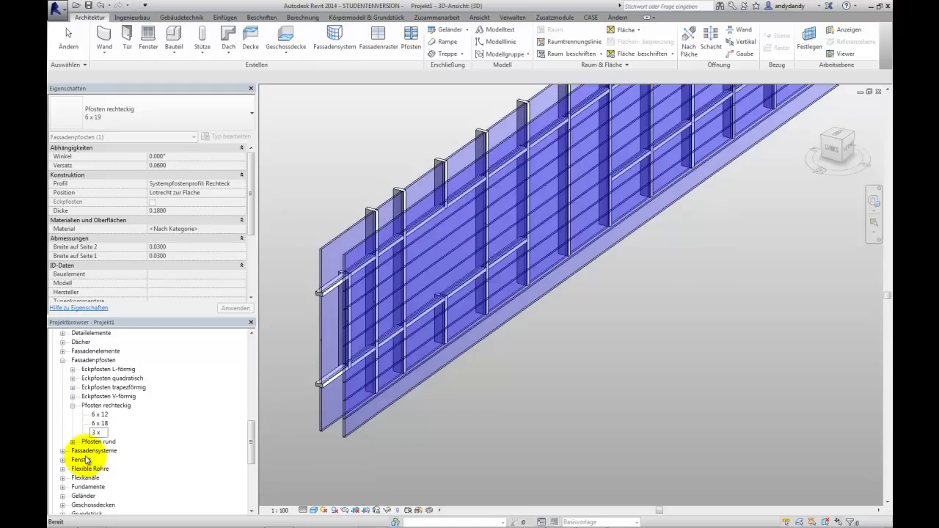
left_click(189, 434)
Set the 3 x 20 mullion type's thickness to 0.2, both side widths to 0.015 and offset to 0.
double_click(99, 415)
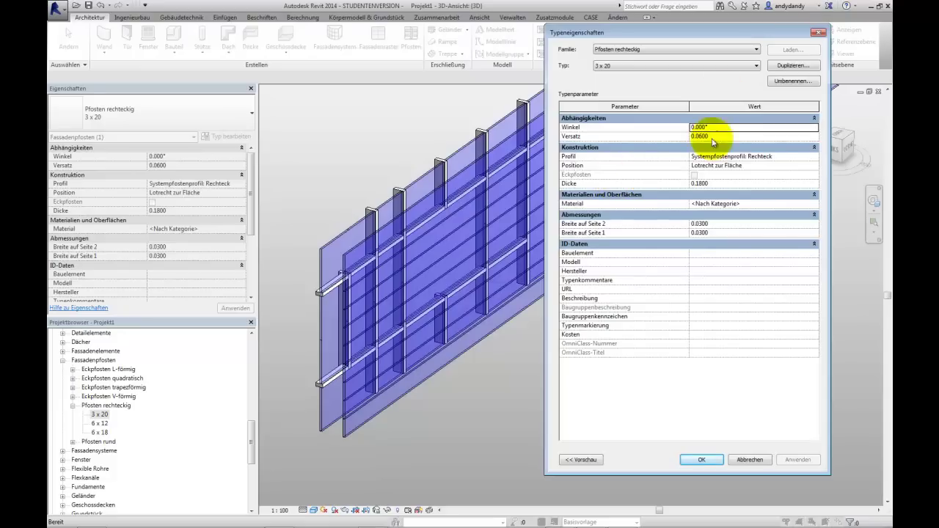
left_click(702, 185)
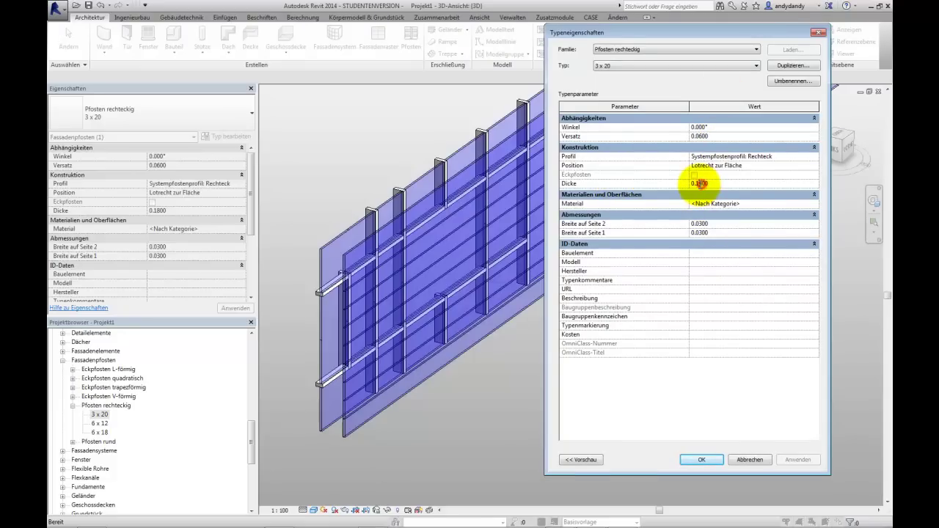
left_click_drag(693, 184, 726, 184)
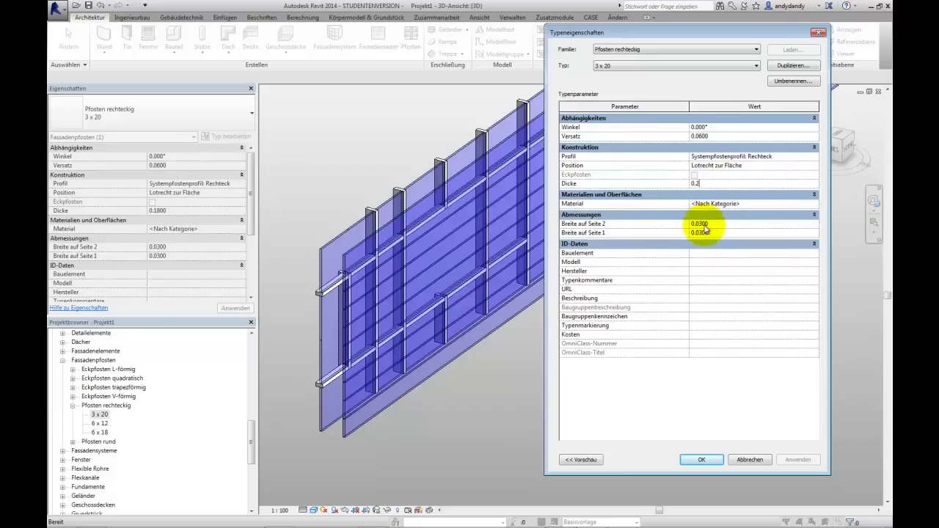
left_click_drag(699, 224, 712, 223)
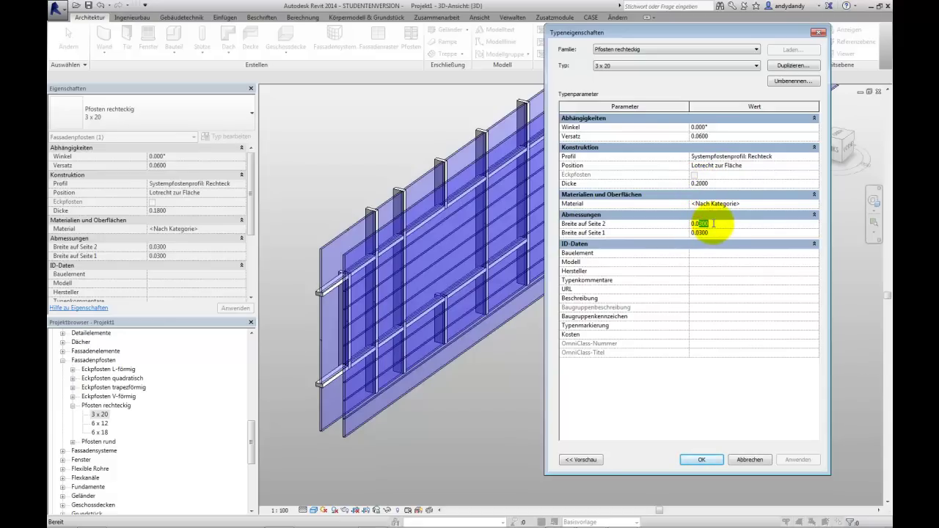
left_click(700, 234)
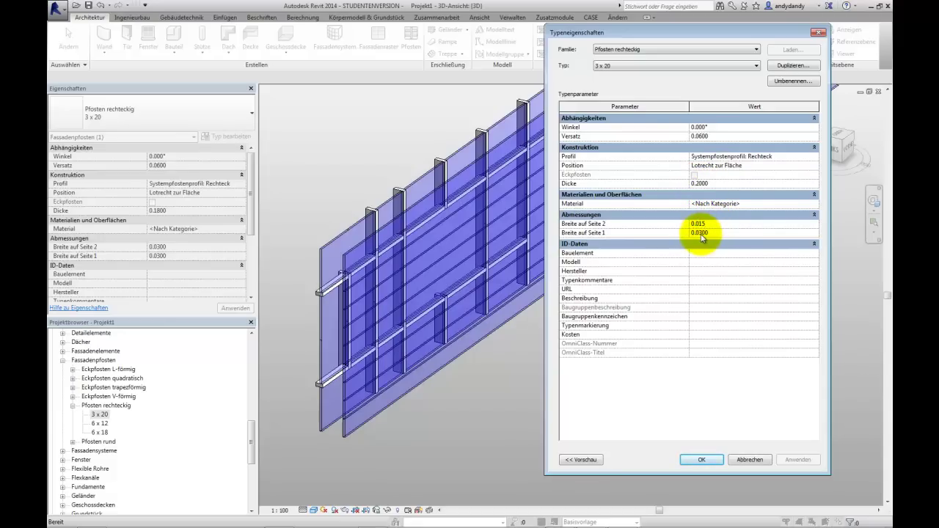
left_click_drag(698, 232, 712, 232)
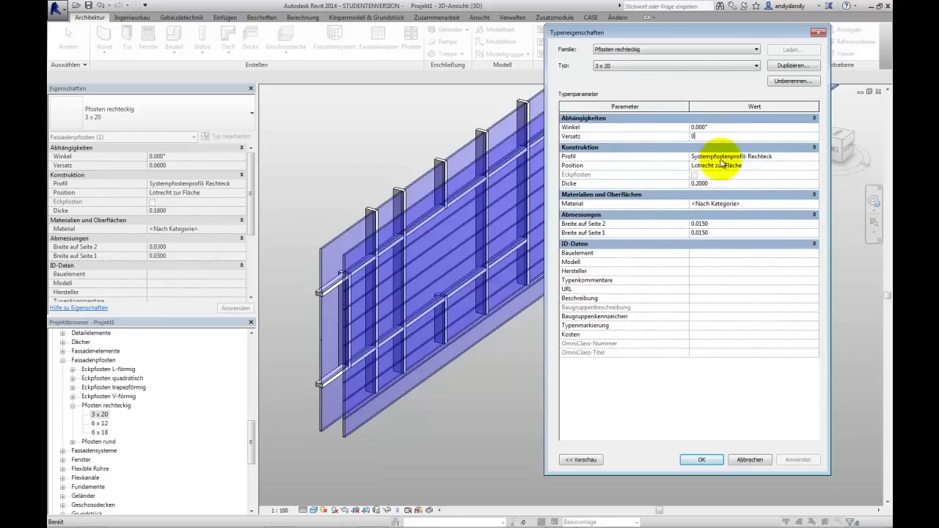
left_click(730, 129)
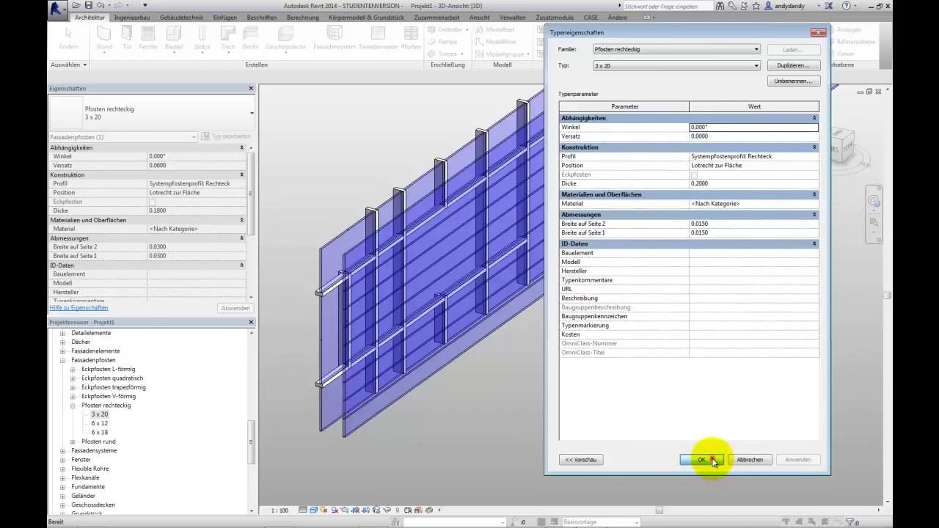
left_click(712, 459)
left_click(653, 445)
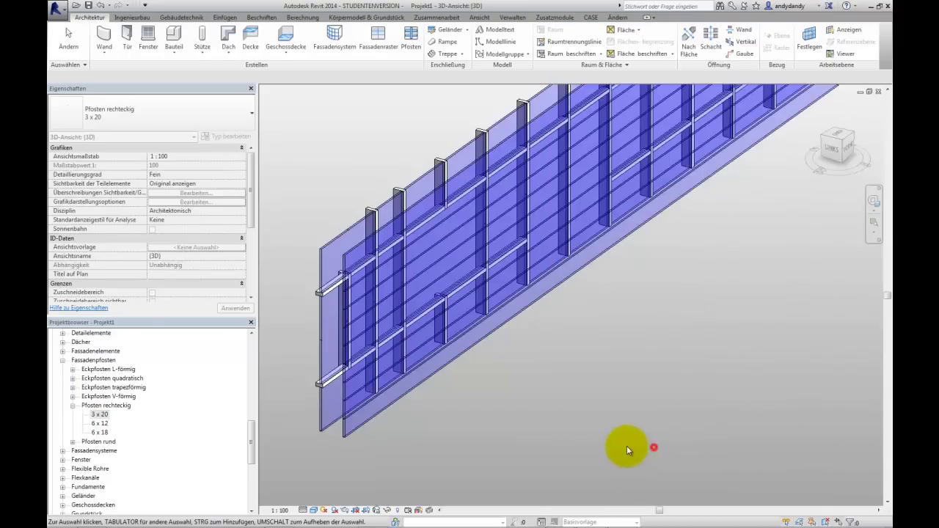
Assign Pfosten rechteckig : 3 x 20 as the inner type of the horizontal mullions in the MeinSonnenschutz curtain wall type.
left_click(360, 433)
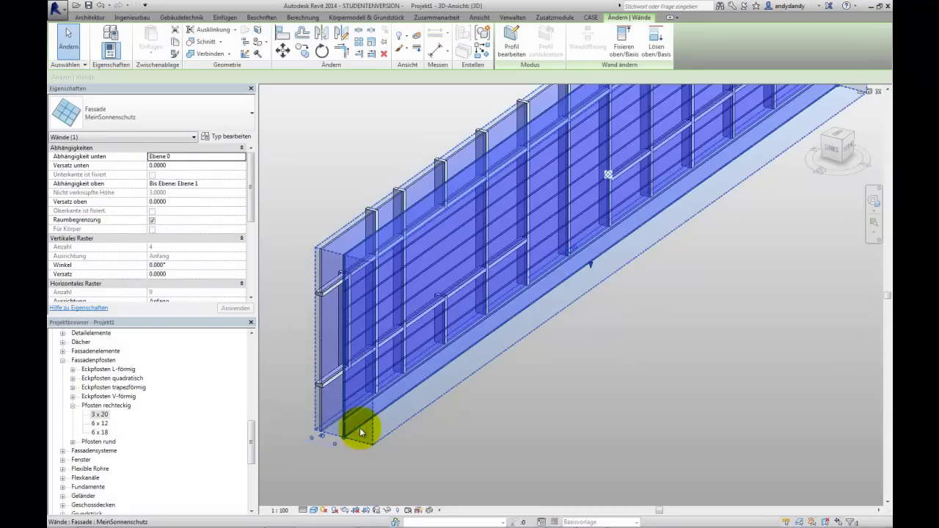
left_click(229, 136)
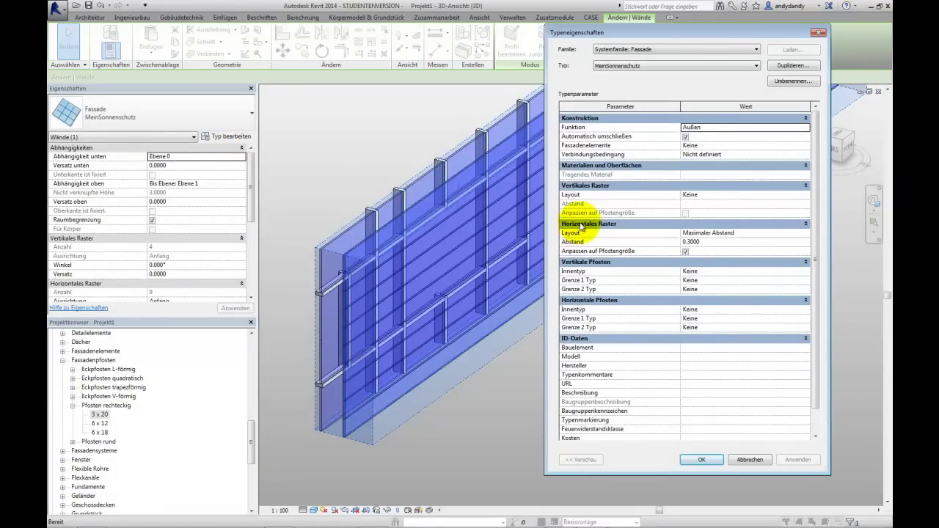
left_click(805, 310)
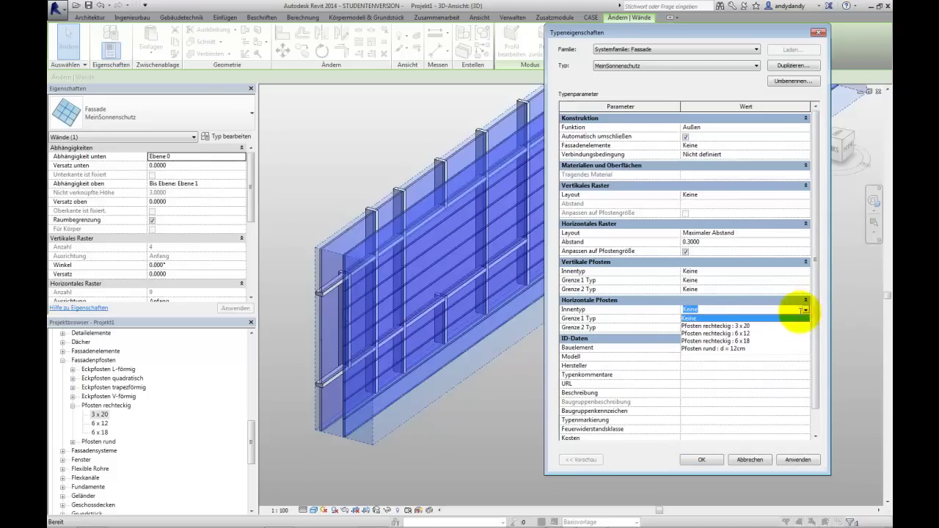
left_click(735, 326)
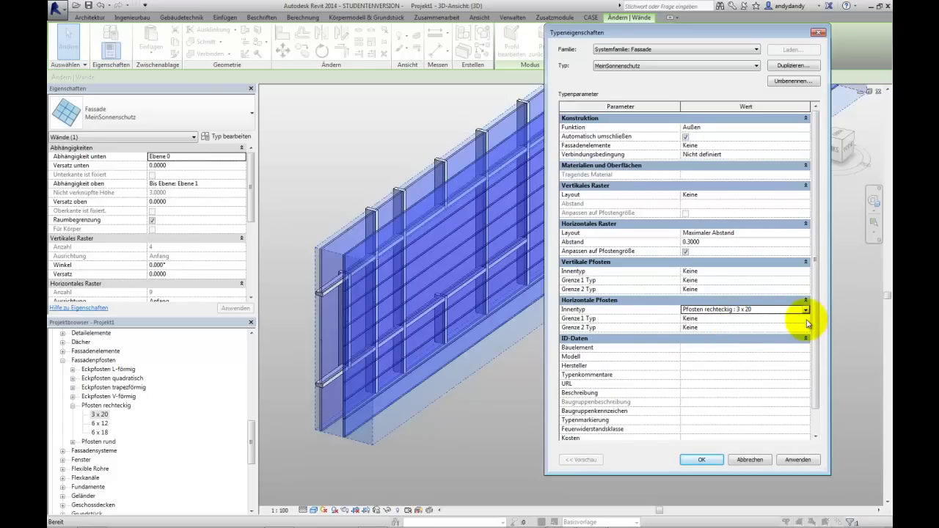
left_click(806, 318)
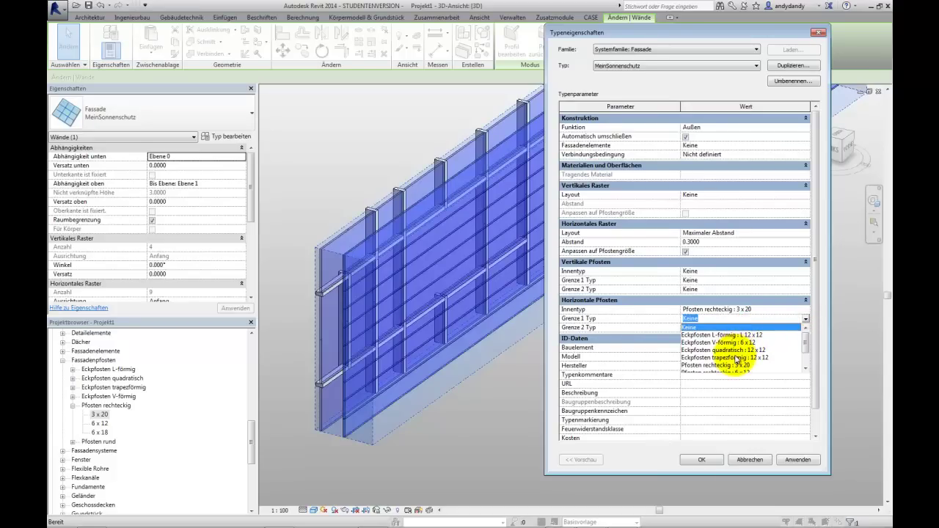
left_click(664, 300)
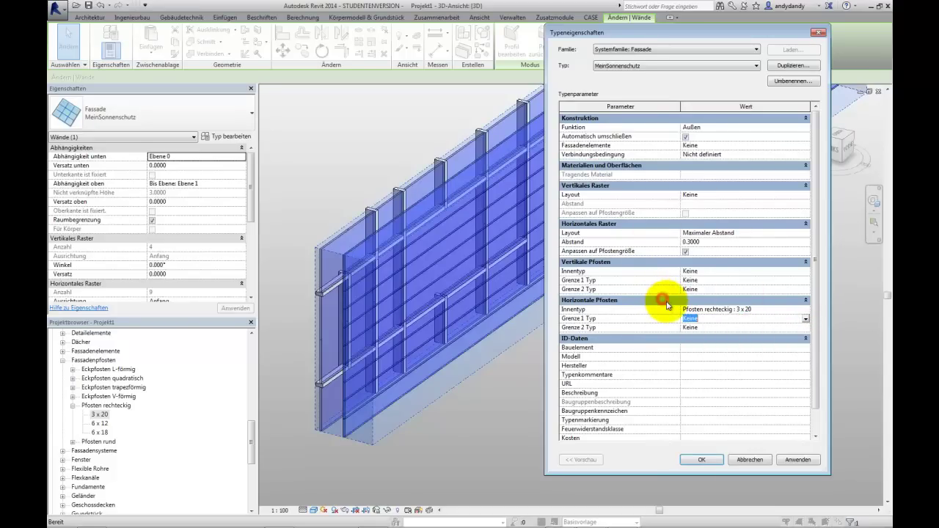
left_click(702, 461)
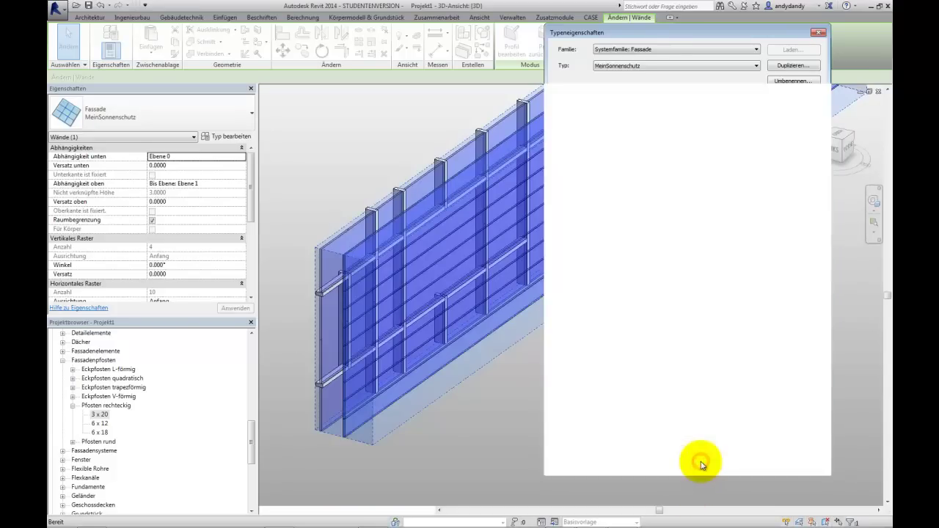
left_click(652, 438)
Set the angle of the 3 x 20 rectangular mullion type to 25° and apply it to the sunshade louvres.
middle_click_drag(681, 392, 591, 349, "shift")
scroll(520, 342, "down", 2)
middle_click_drag(495, 350, 407, 197, "shift")
scroll(509, 302, "up", 2)
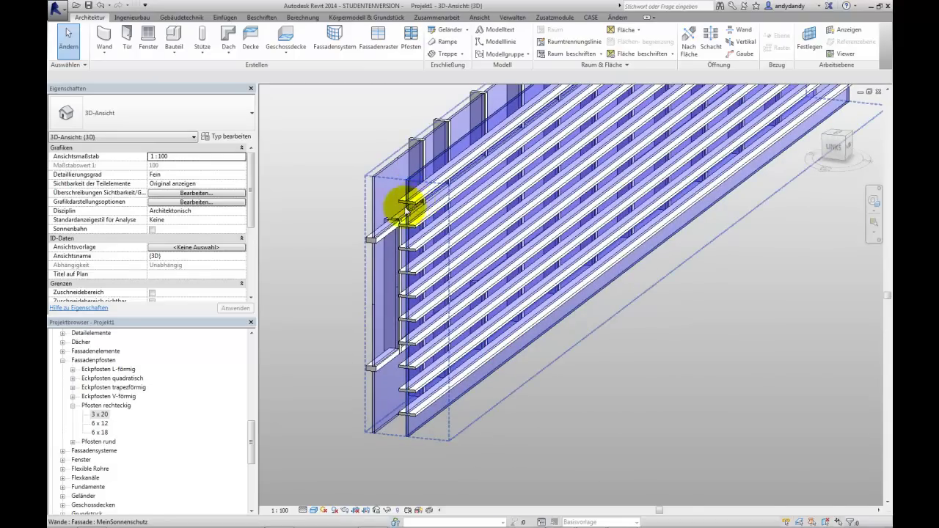
right_click(101, 415)
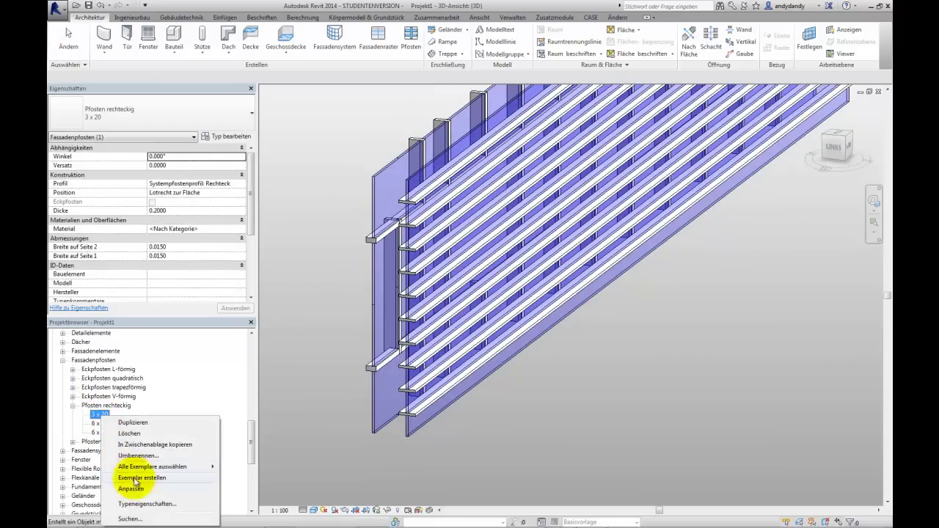
left_click(142, 506)
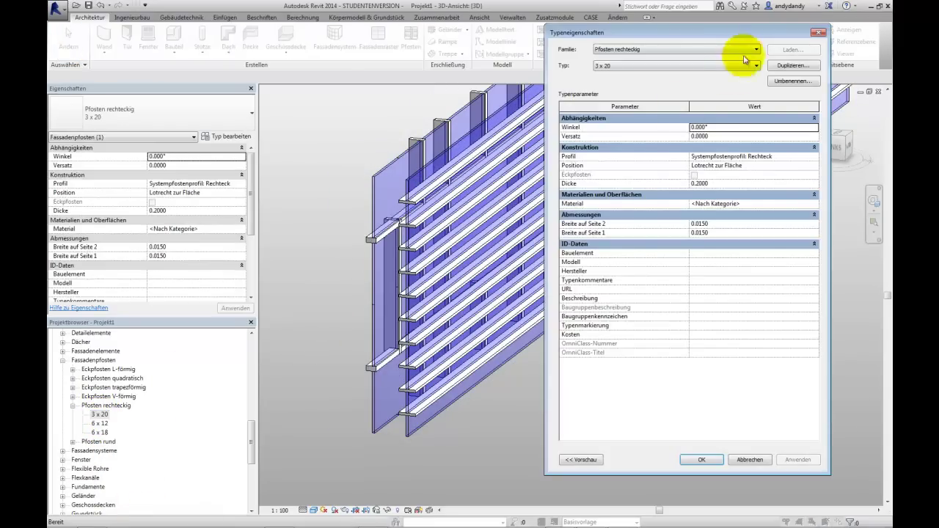
left_click_drag(717, 35, 198, 37)
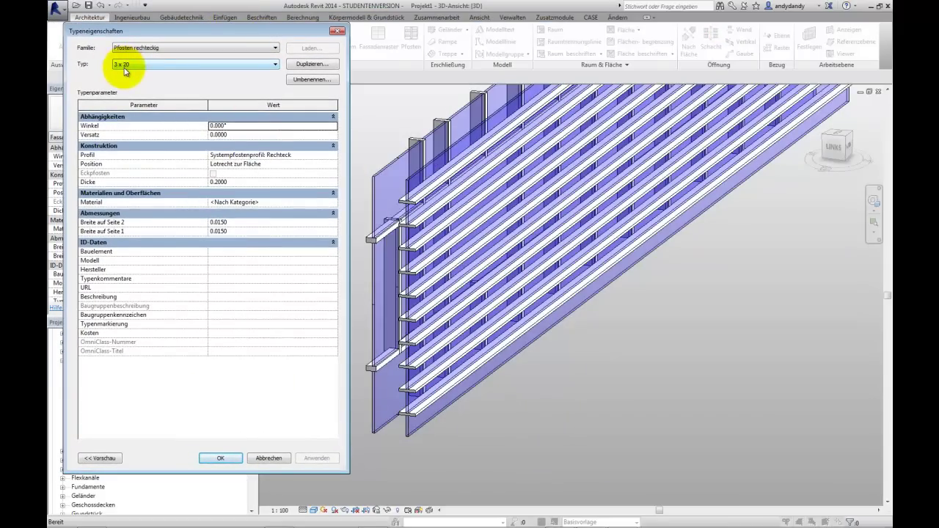
left_click(238, 126)
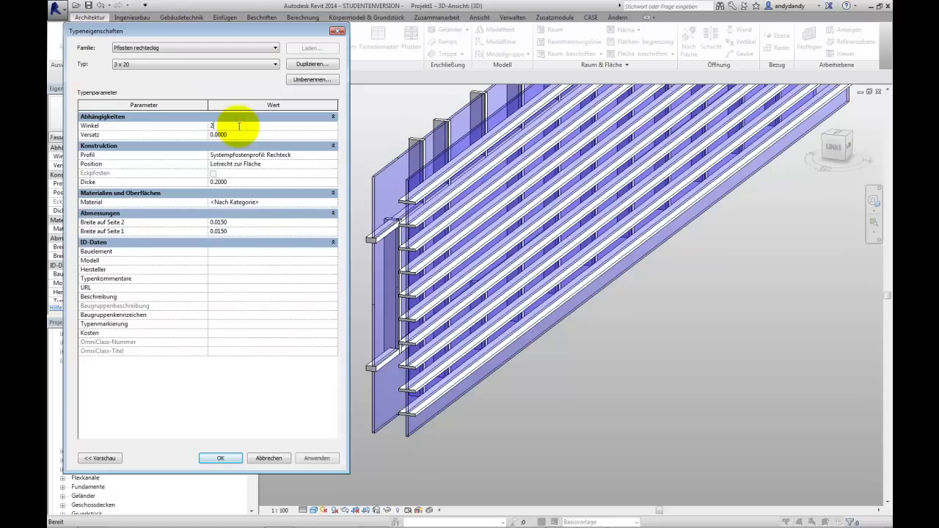
left_click(246, 137)
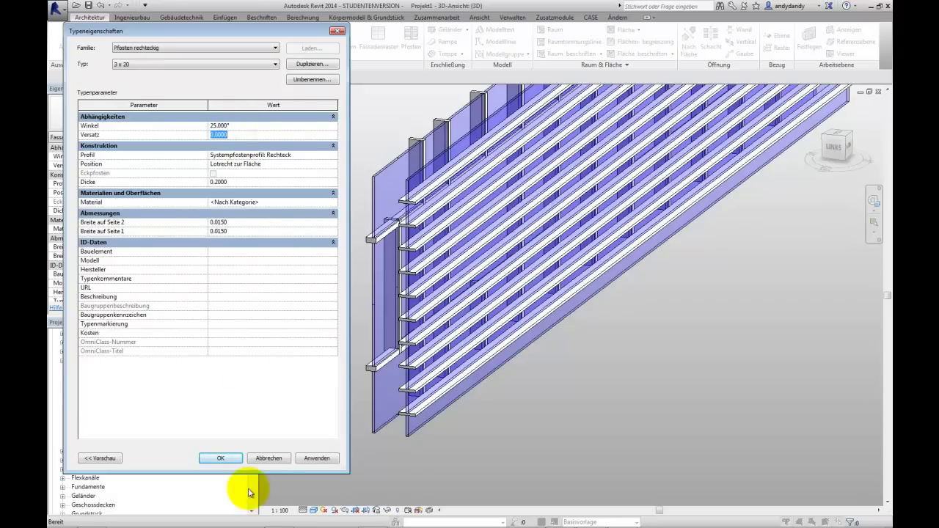
left_click(316, 459)
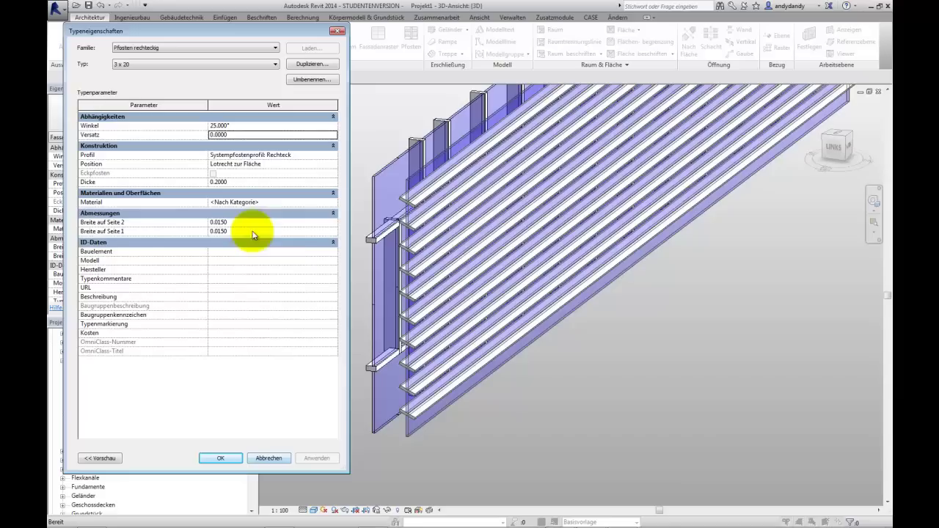
left_click(221, 459)
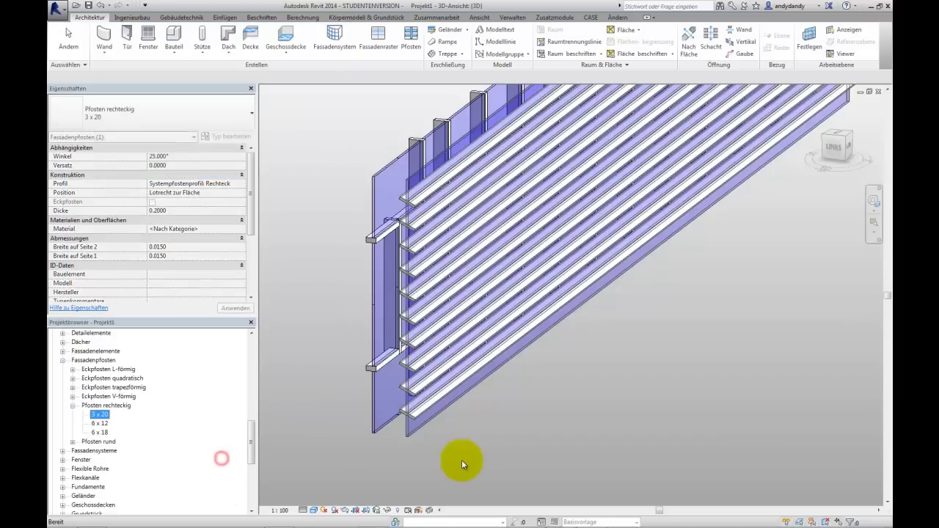
left_click(503, 457)
Move the MeinSonnenschutz wall forward, away from the Raster 1.25 x 2.25m curtain wall, to a distance of about 4.30.
middle_click_drag(565, 440, 513, 459)
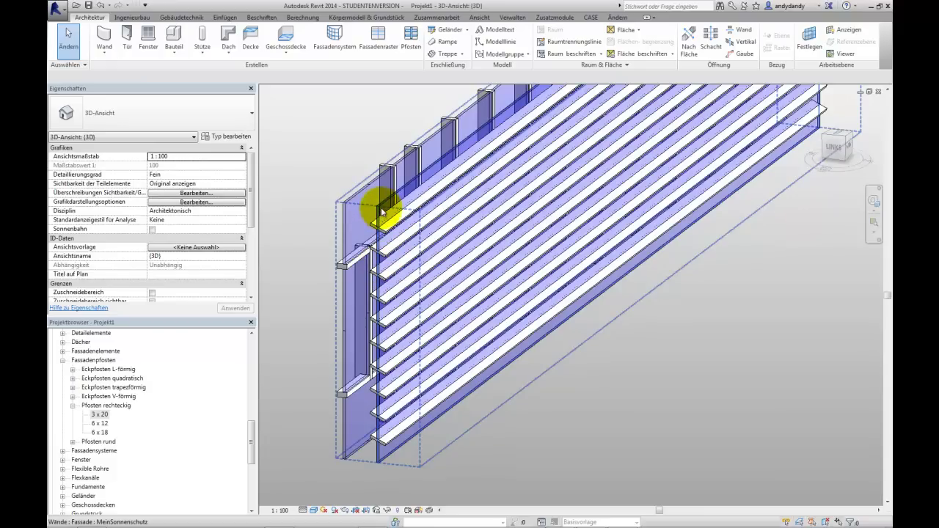
scroll(545, 387, "down", 5)
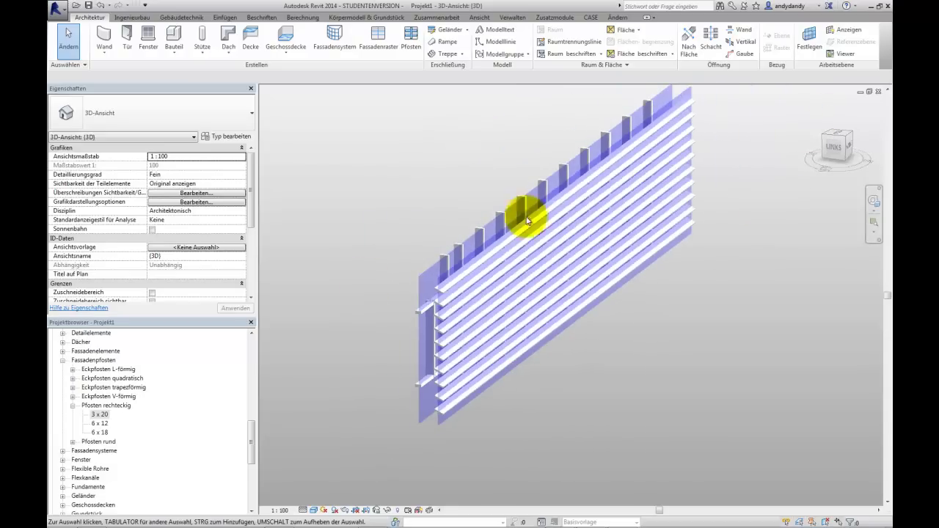
left_click(442, 424)
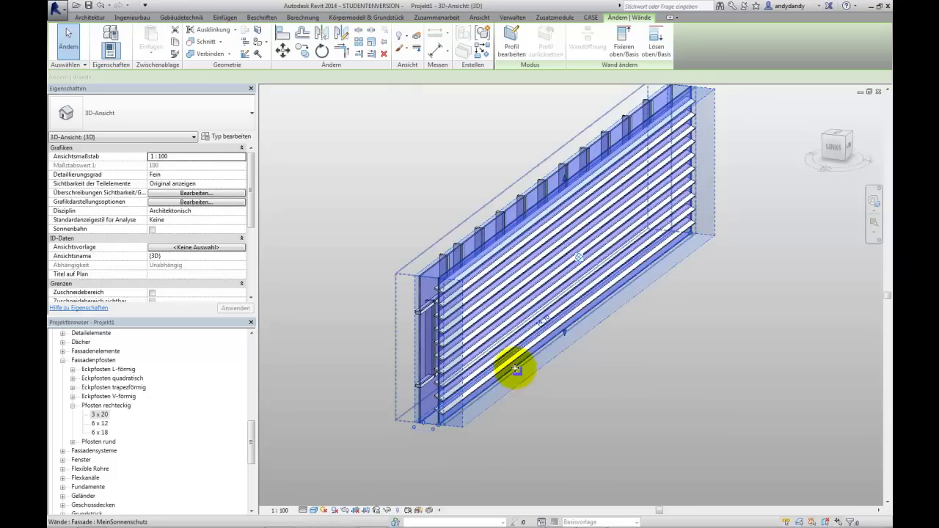
left_click_drag(526, 374, 556, 431)
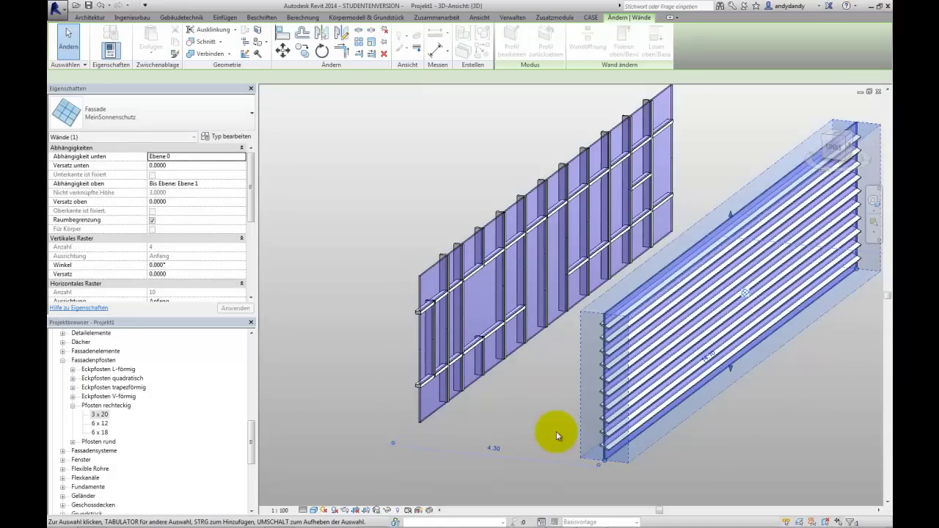
left_click(556, 431)
Place a rectangular 6 x 12 mullion along the entire upper edge of the Raster 1.25 x 2.25m wall using the Rasterlinie option.
middle_click_drag(540, 438, 467, 385, "shift")
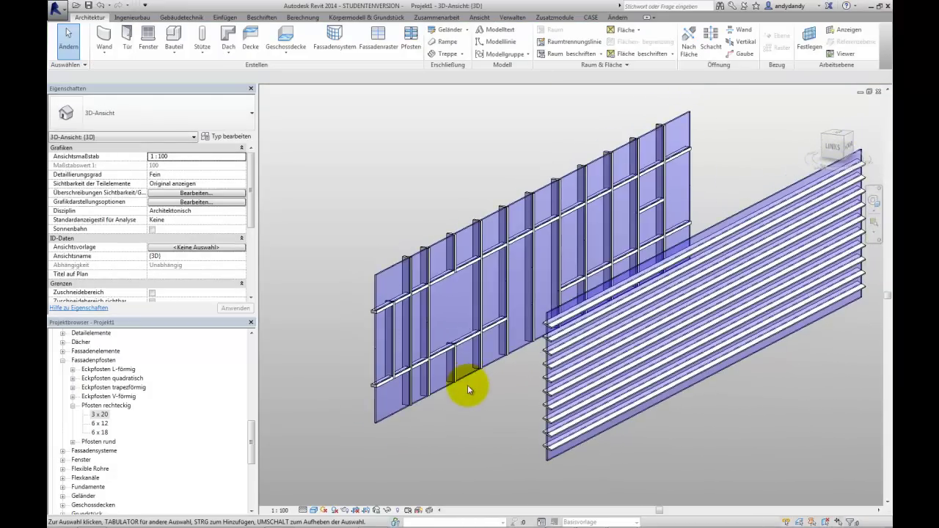
scroll(467, 385, "up", 5)
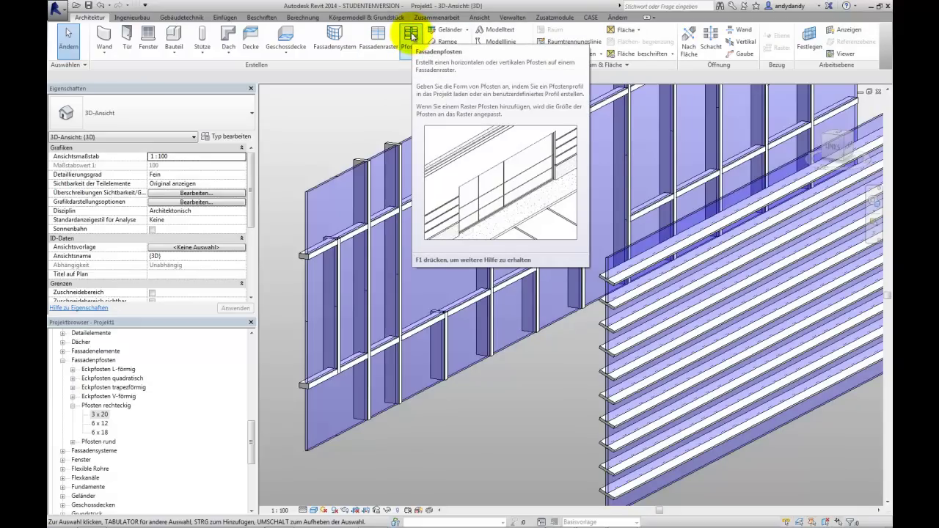
left_click(412, 37)
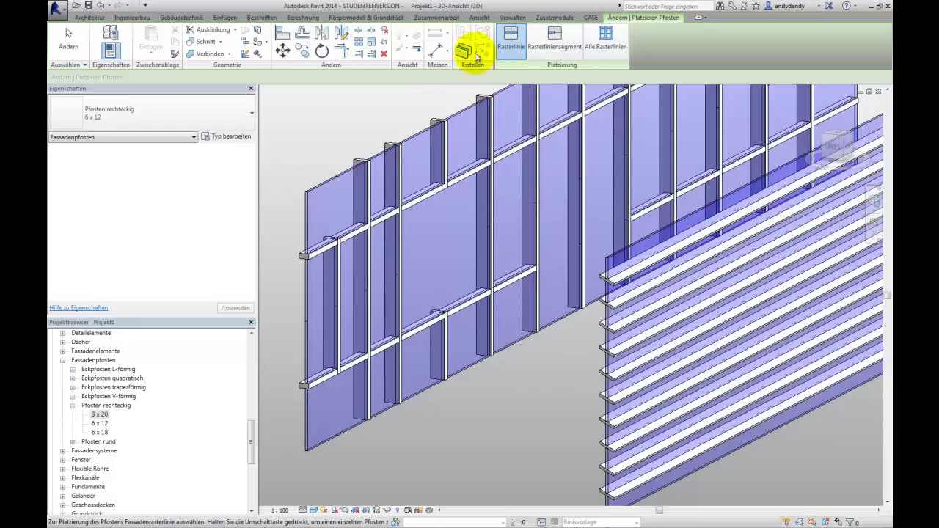
left_click(512, 35)
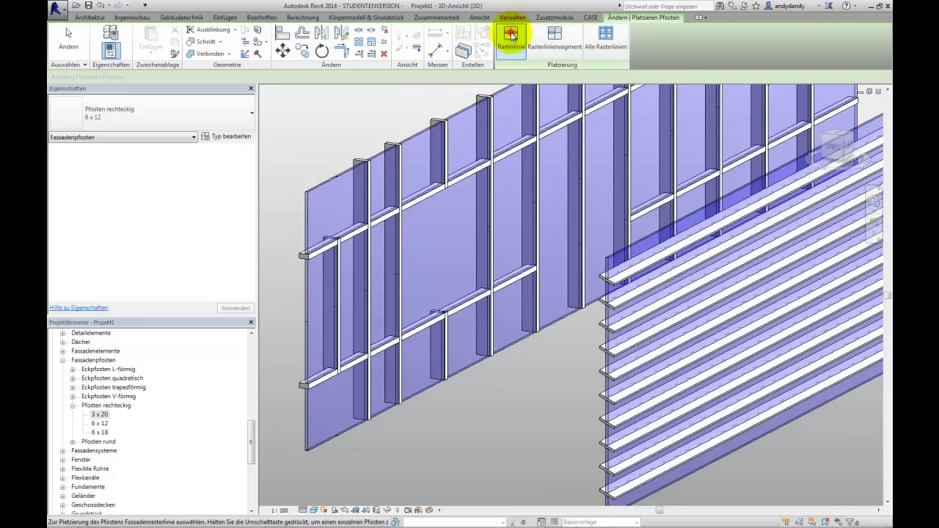
left_click(321, 186)
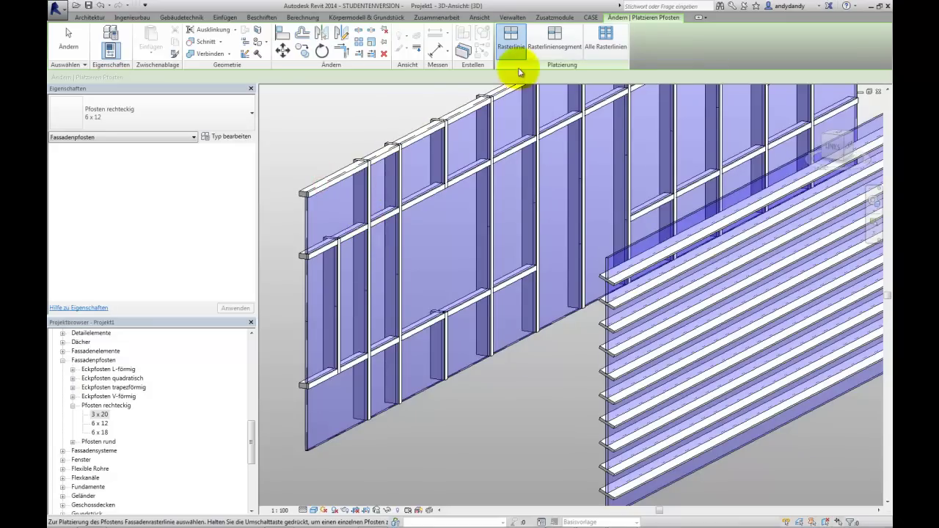
Place 6 x 12 mullions on individual segments of the wall's near vertical edge and on one narrow lower-edge segment using Rasterliniensegment.
left_click(553, 33)
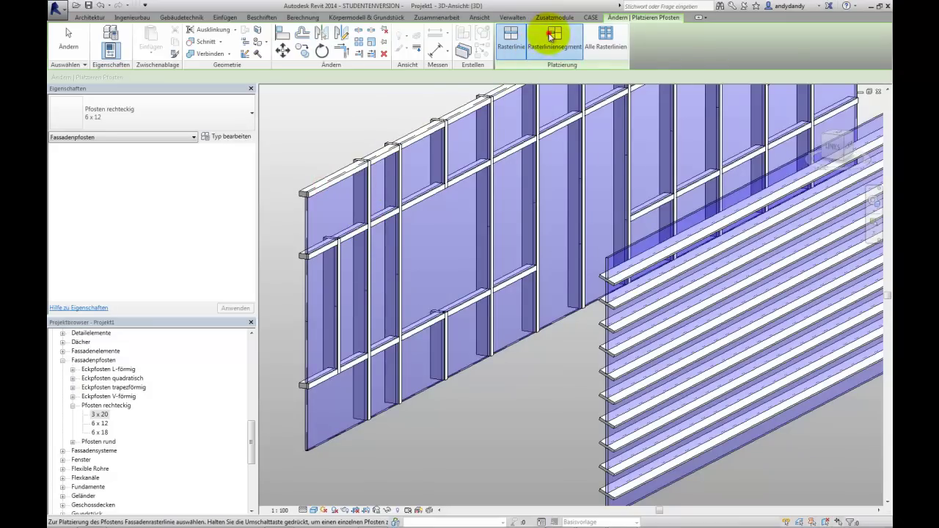
left_click(309, 225)
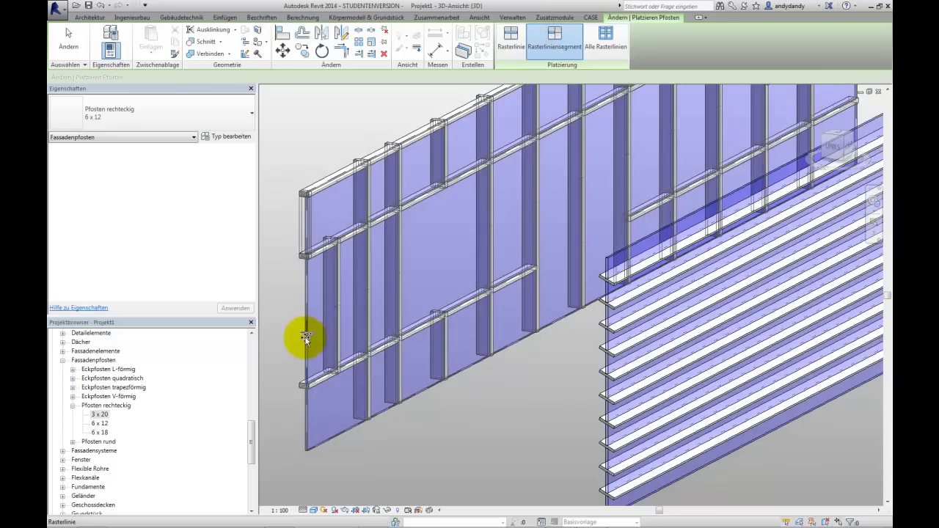
left_click(387, 409)
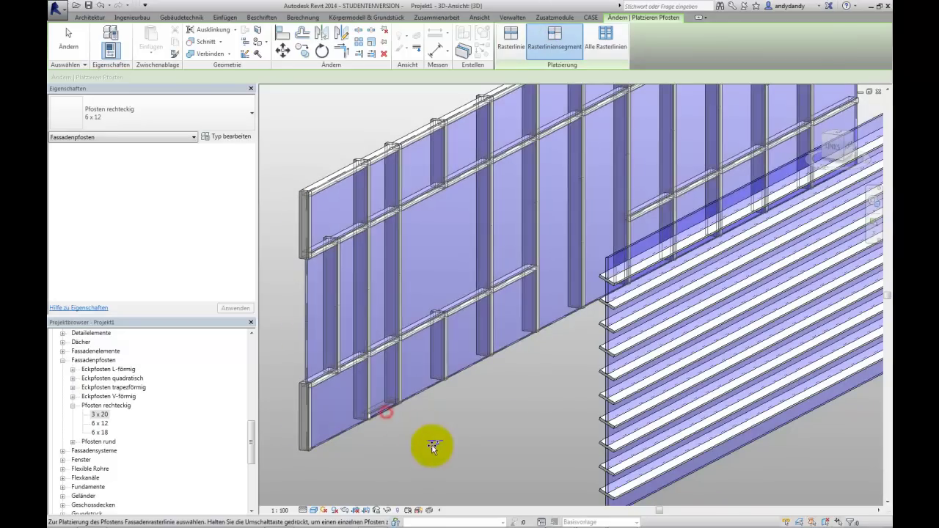
left_click(69, 44)
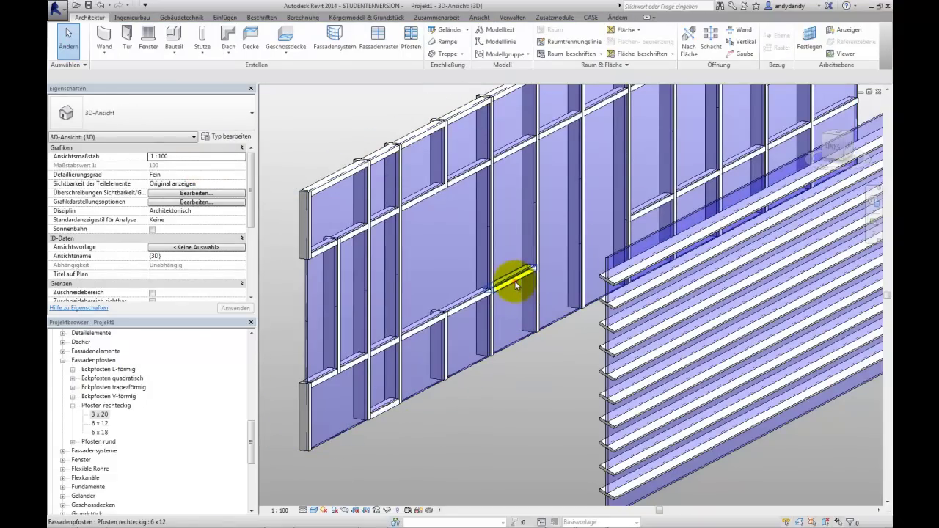
Delete the last 6 x 12 mullion segment at the far end of the near lower horizontal run.
left_click(515, 285)
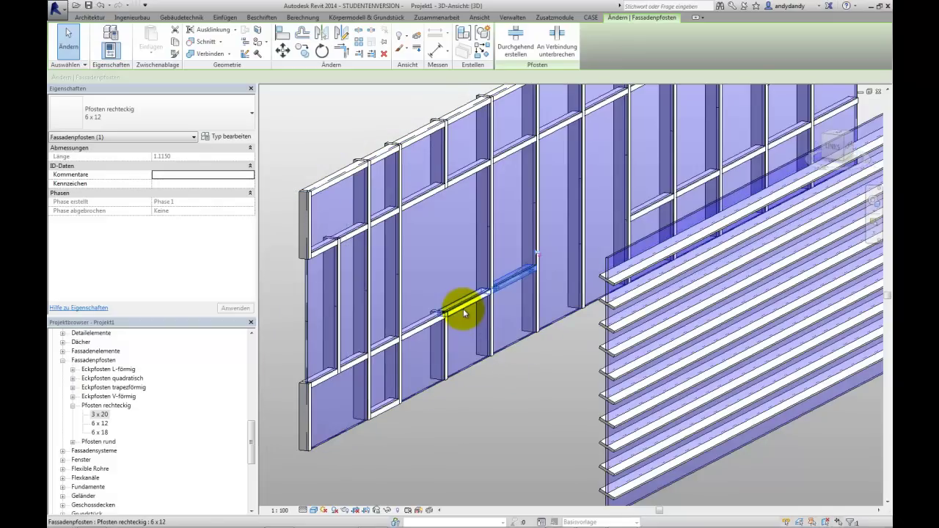
key("Escape")
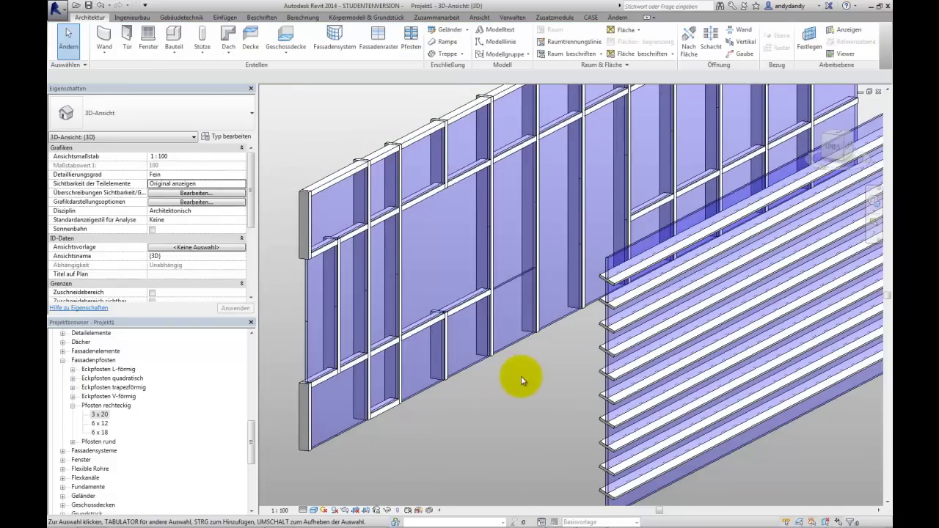
middle_click_drag(520, 376, 520, 375, "shift")
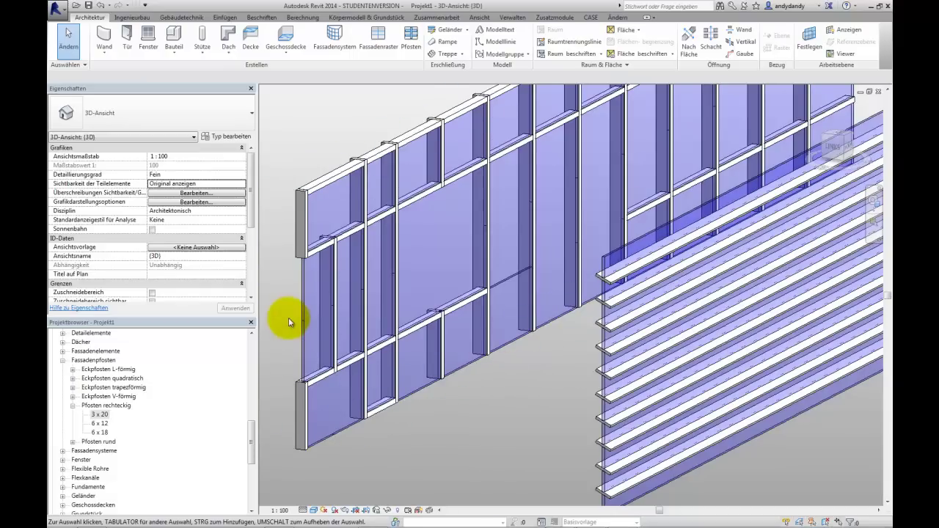
Examine the vertical and horizontal mullion assignments in the type properties of the Raster 1.25 x 2.25m curtain wall.
left_click(235, 137)
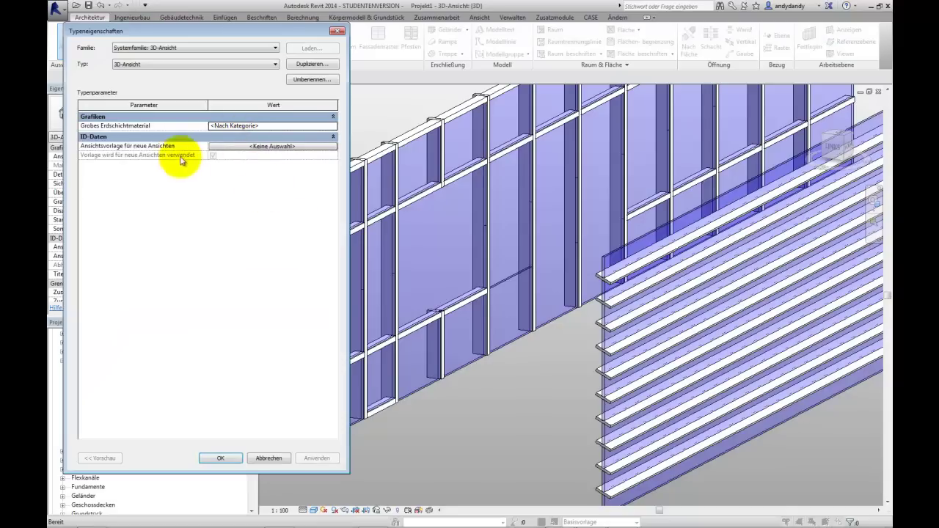
left_click(337, 31)
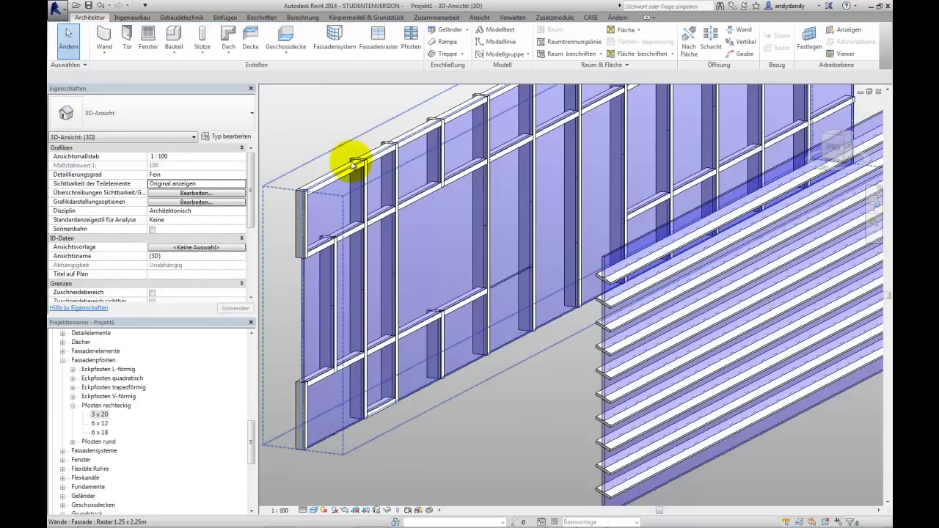
left_click(352, 164)
left_click(229, 138)
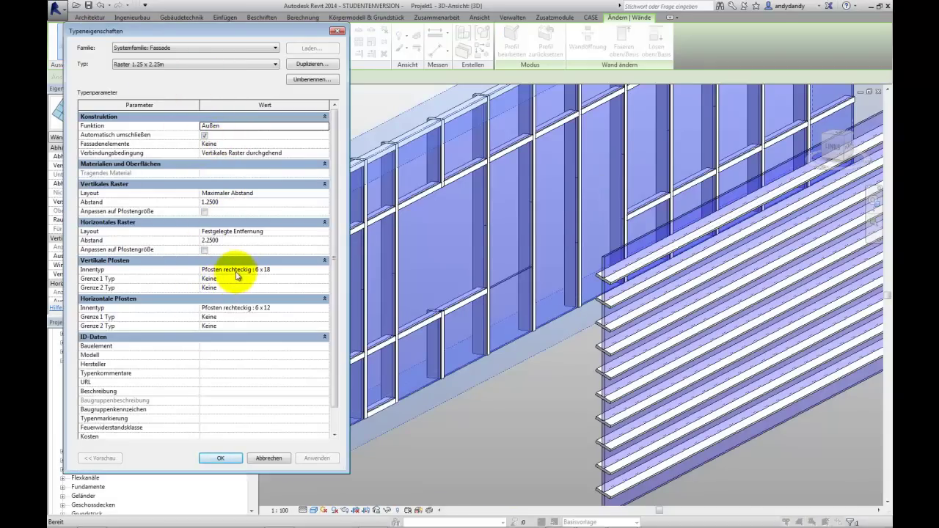
left_click(270, 458)
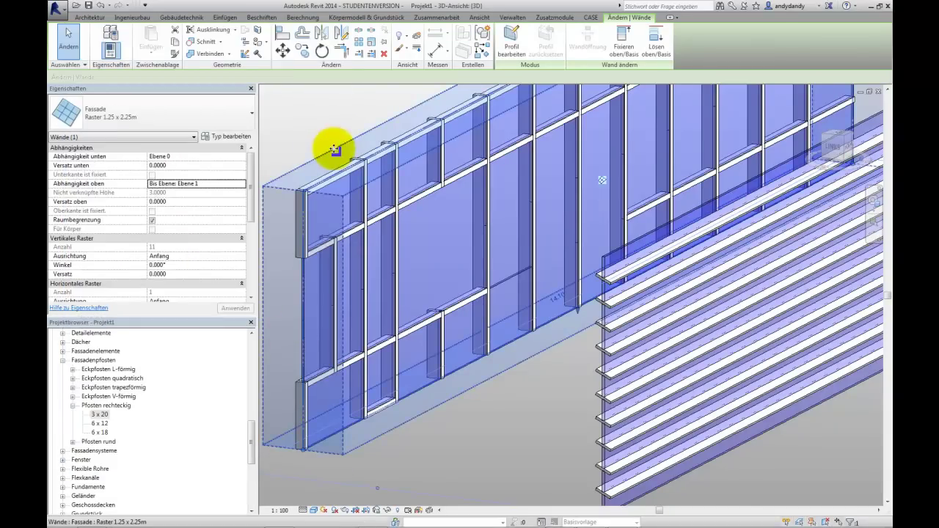
Add a vertical curtain grid line through all segments of the Raster 1.25 x 2.25m wall, just beyond the narrow bay near its front end.
left_click(102, 19)
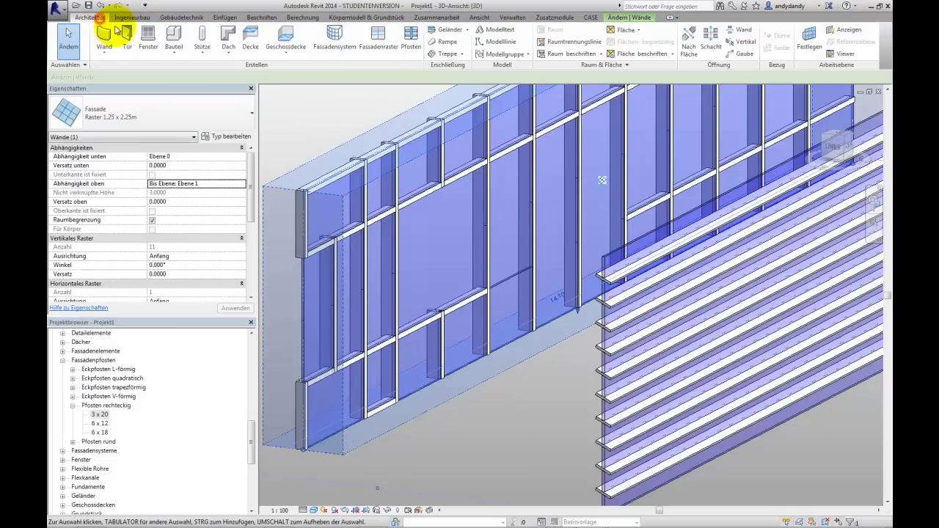
left_click(374, 31)
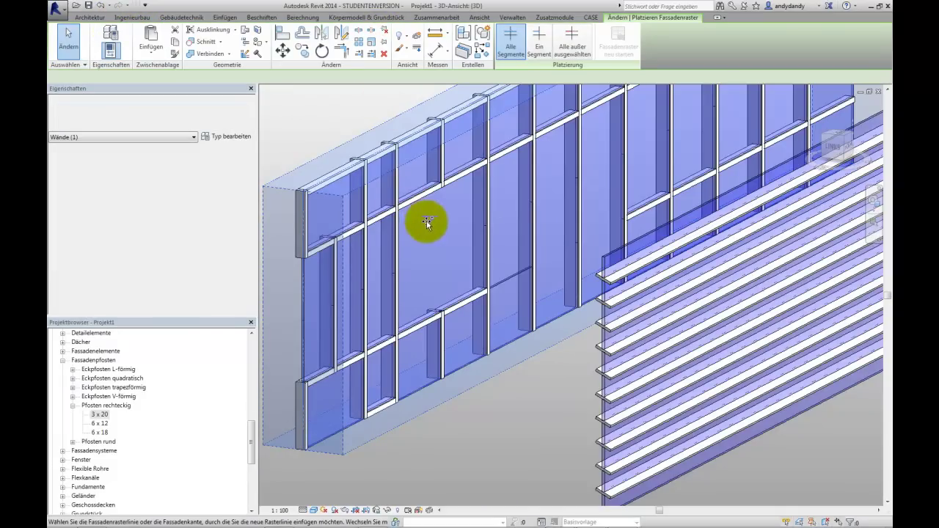
left_click(413, 145)
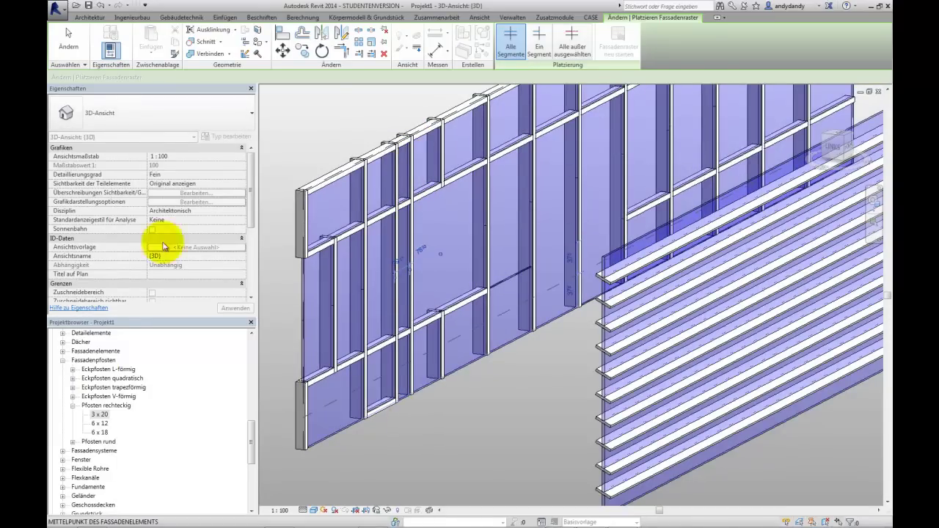
left_click(66, 40)
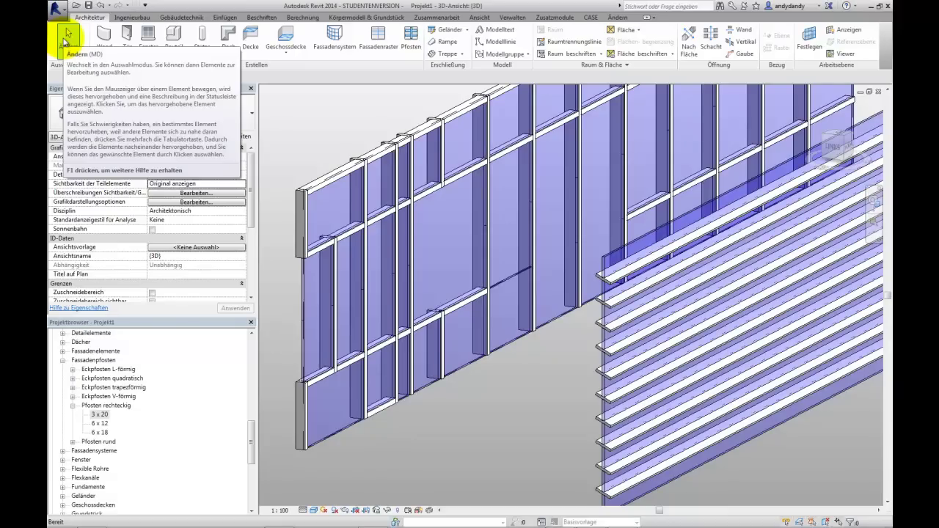
left_click(66, 37)
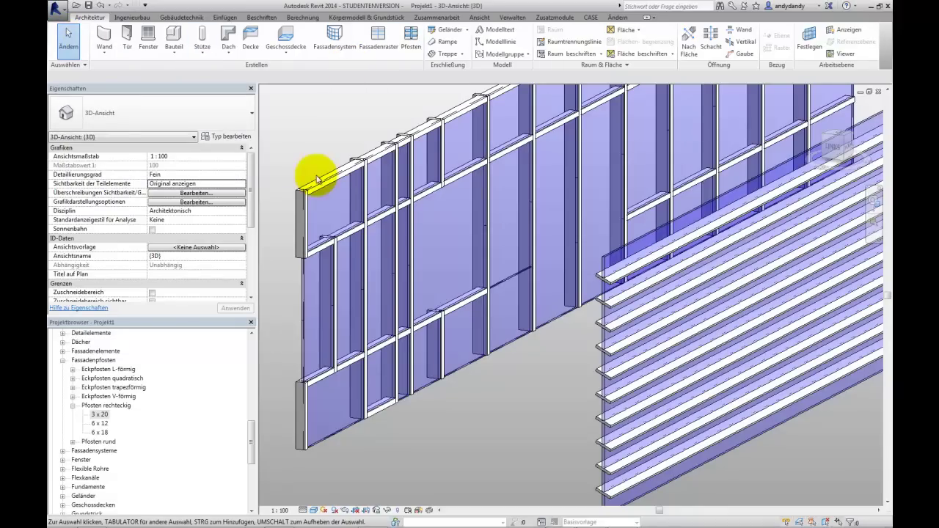
scroll(295, 198, "down", 3)
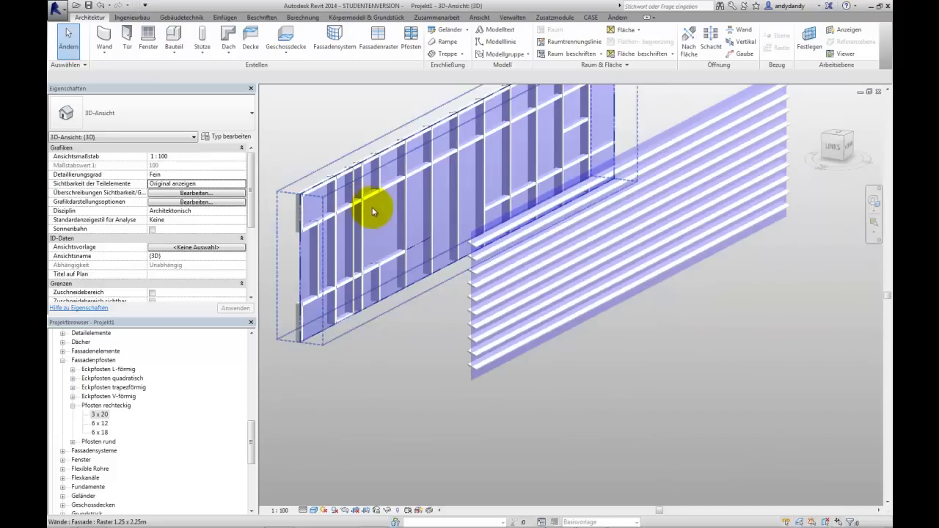
scroll(363, 204, "up", 3)
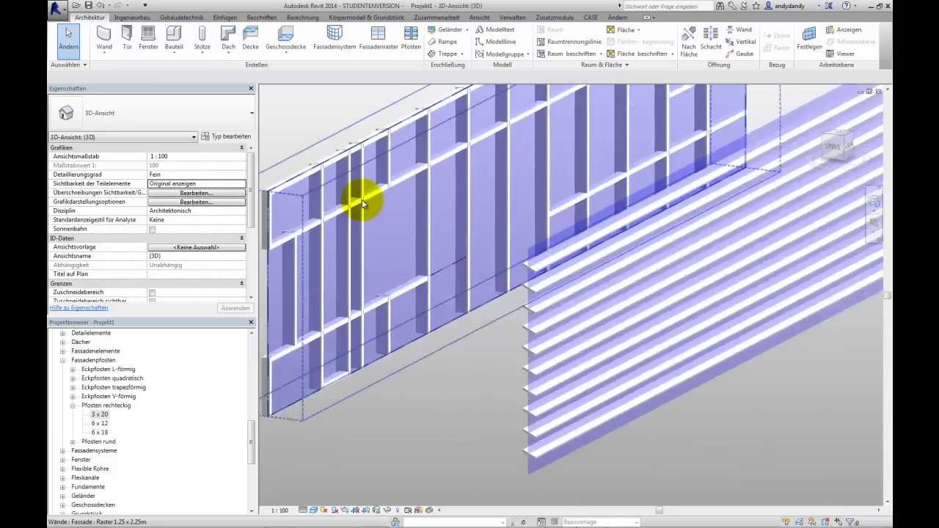
Examine the mullion selection options (Pfosten auswählen) for a 6 x 18 mullion near the upper edge of the Raster 1.25 x 2.25m wall.
scroll(361, 197, "up", 2)
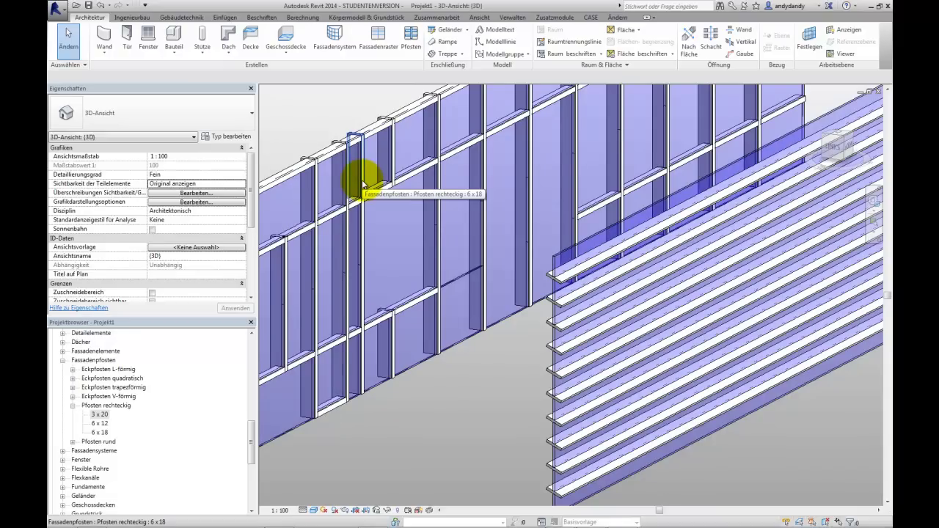
right_click(363, 184)
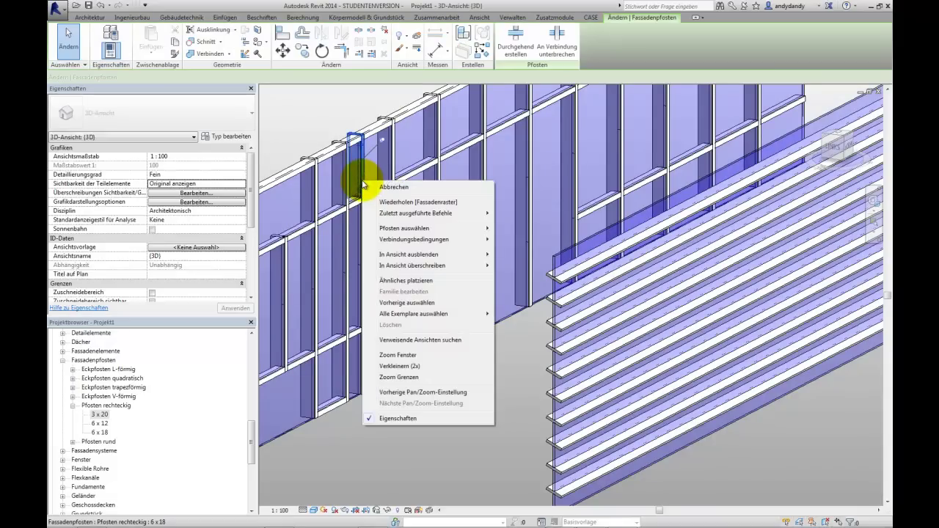
mouse_move(402, 234)
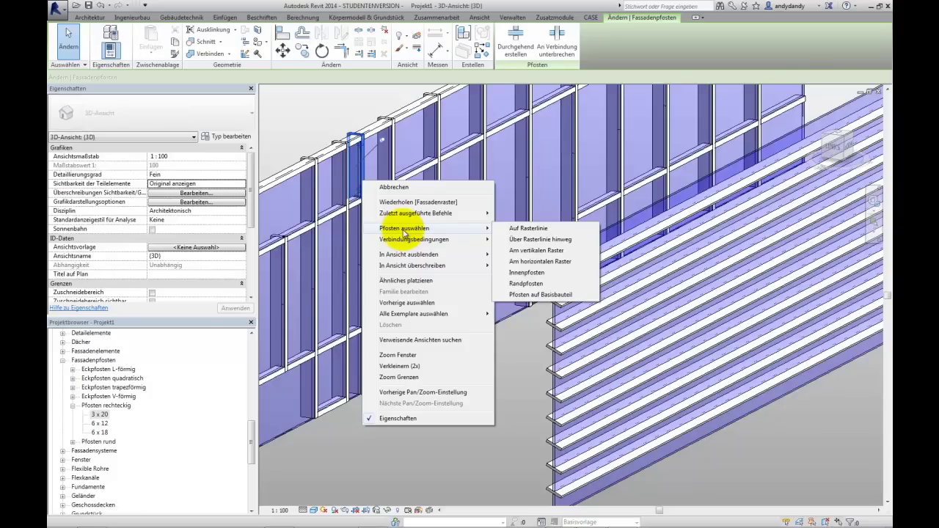
left_click(332, 135)
In a top view, move the MeinSonnenschutz wall to 1.00 m from the Raster 1.25 x 2.25m wall, with their near ends level.
scroll(400, 181, "down", 5)
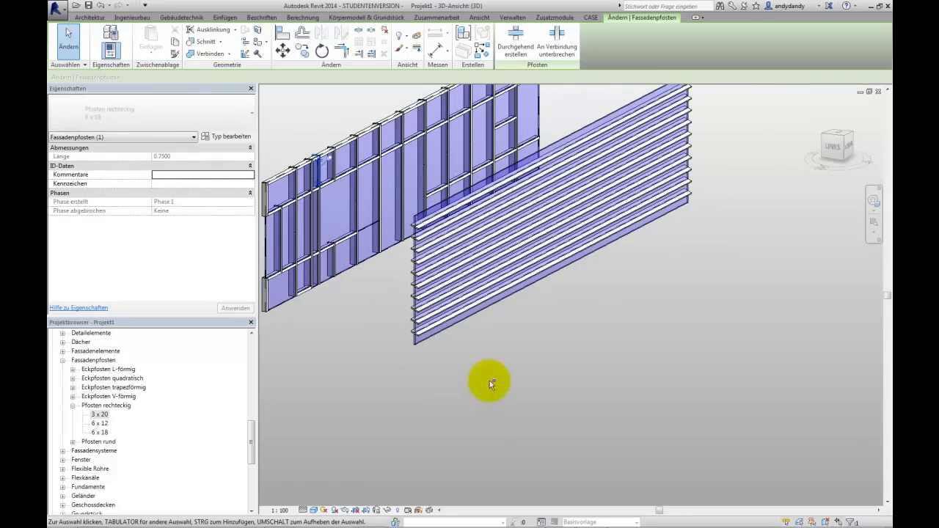
middle_click_drag(490, 380, 503, 391, "shift")
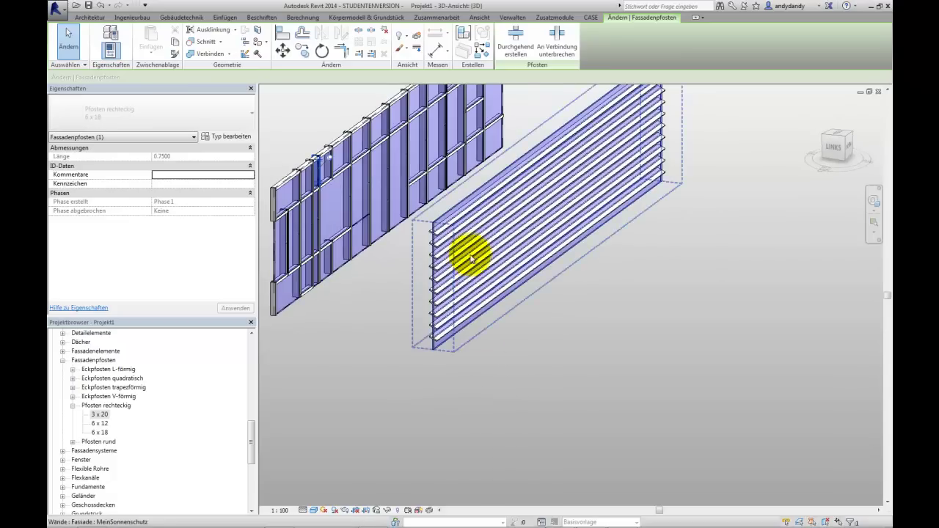
scroll(479, 185, "up", 2)
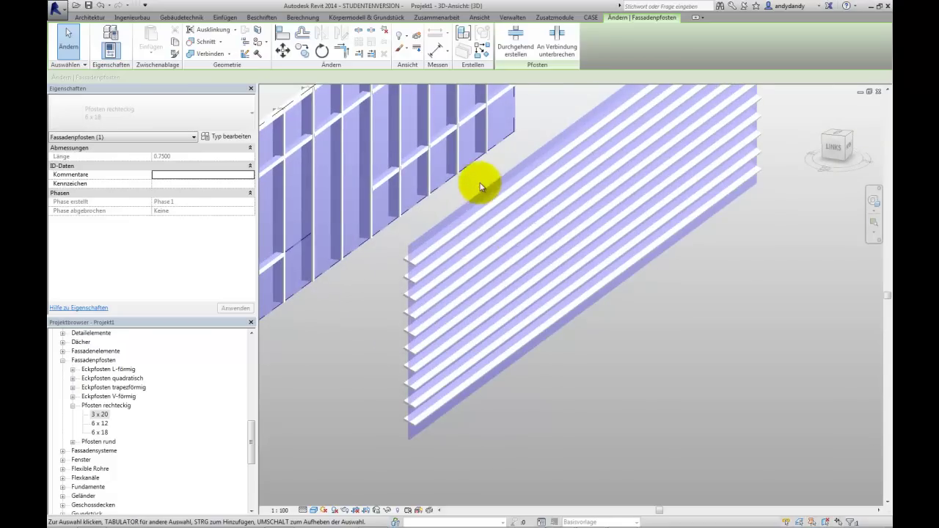
middle_click_drag(548, 406, 530, 416)
scroll(531, 416, "up", 2)
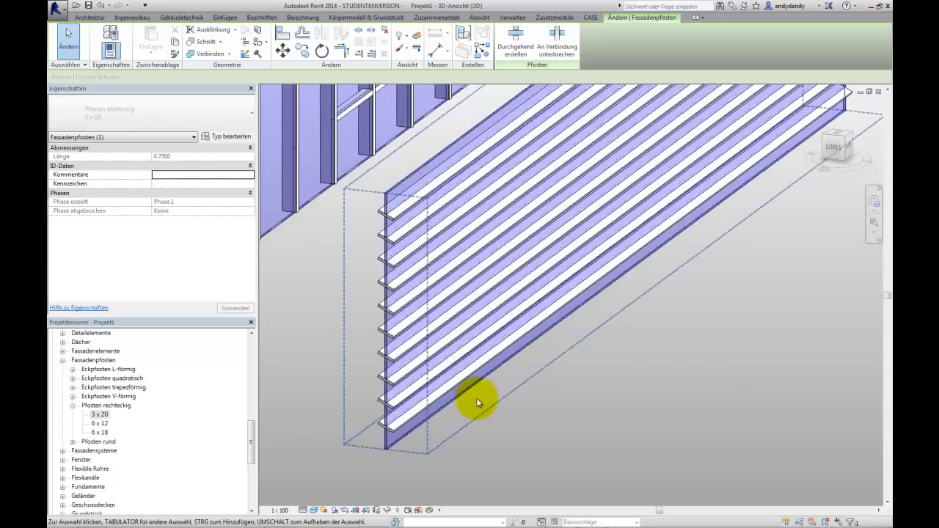
middle_click_drag(369, 360, 394, 266, "shift")
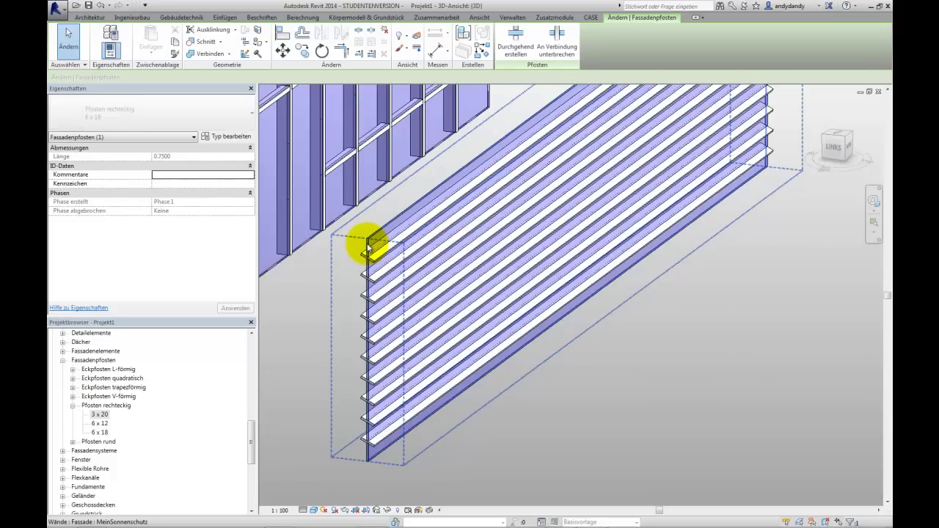
scroll(654, 320, "down", 5)
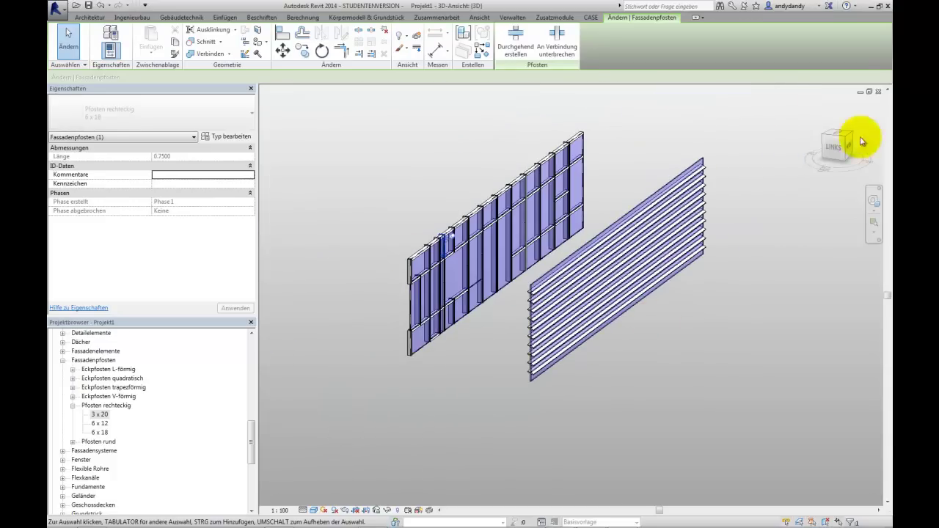
left_click(840, 132)
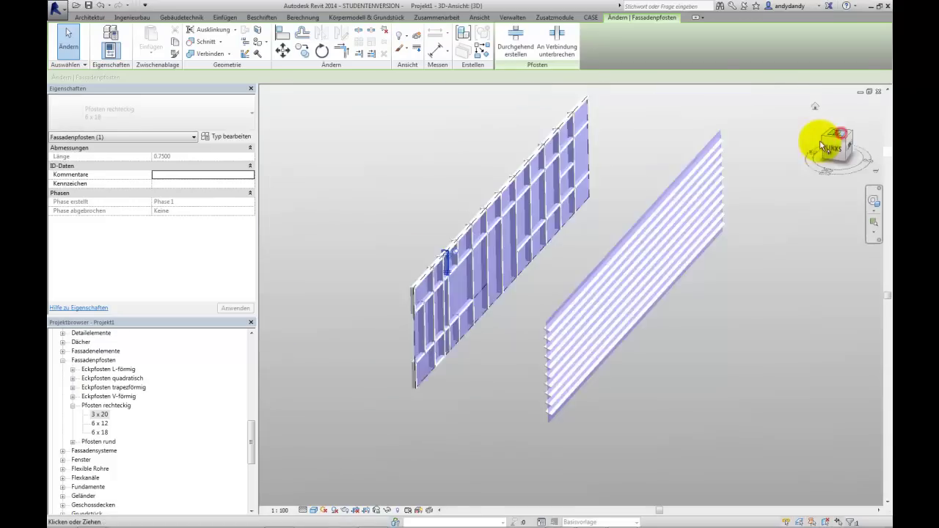
scroll(570, 170, "down", 6)
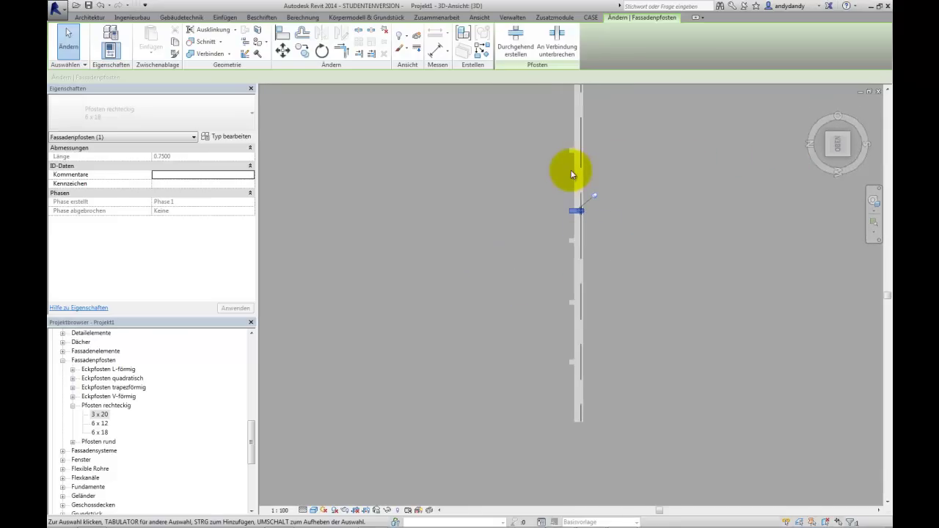
middle_click_drag(650, 176, 593, 314)
left_click(639, 261)
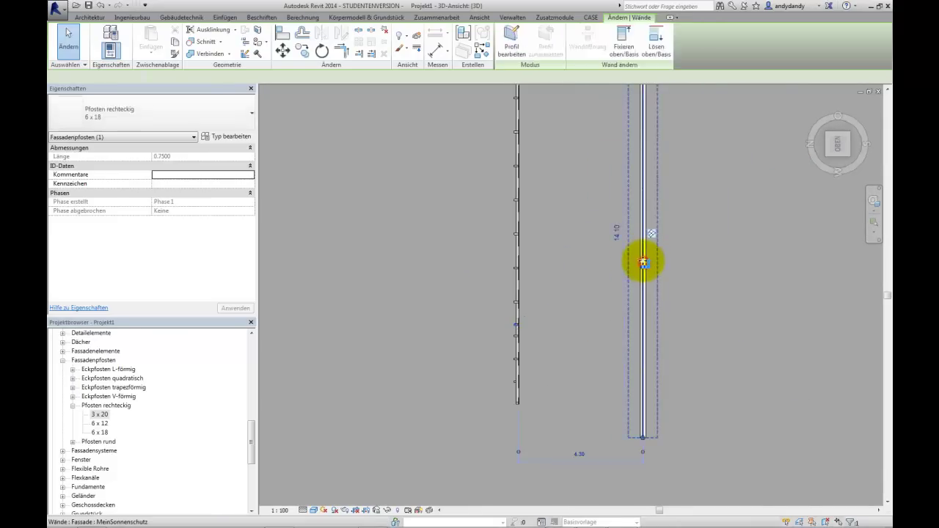
left_click_drag(638, 262, 550, 231)
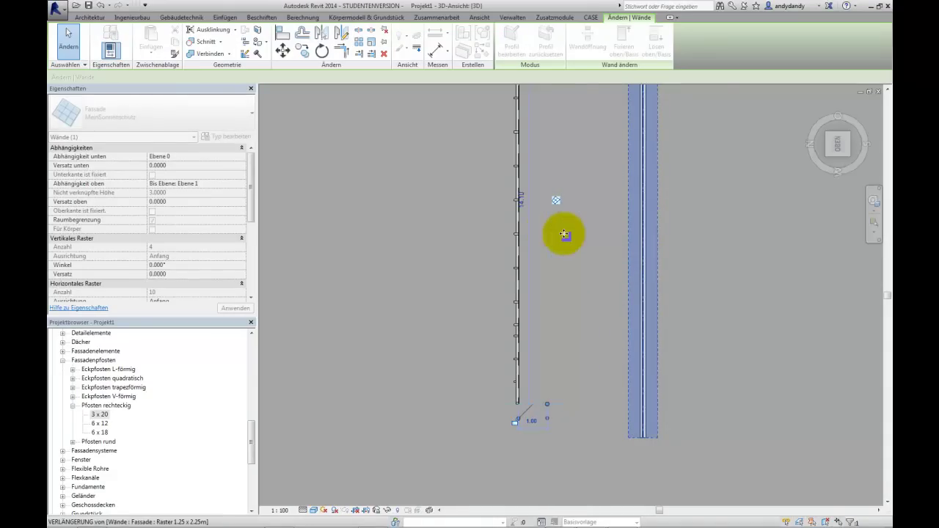
left_click(576, 237)
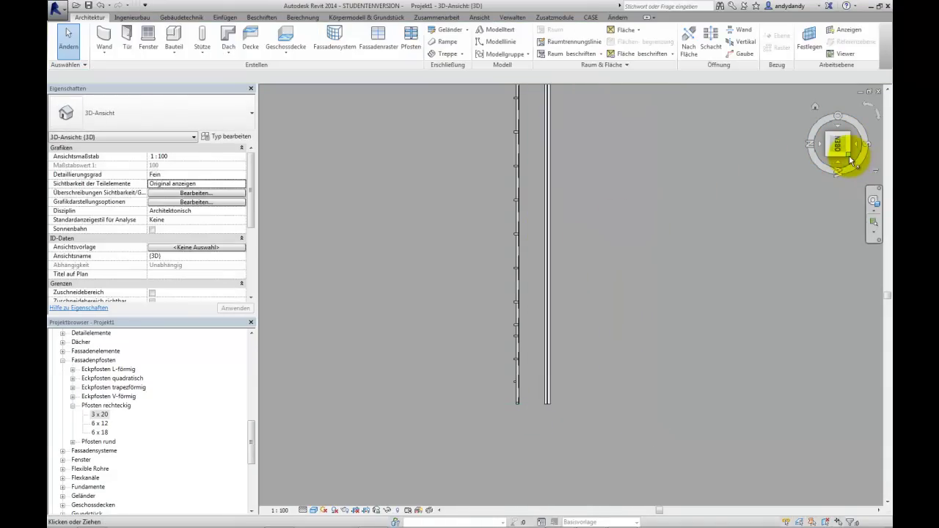
Set the Fassadenelemente type parameter of the MeinSonnenschutz wall to Systemelement : Holzverschalung and apply it.
left_click(848, 156)
middle_click_drag(594, 256, 531, 389, "shift")
scroll(524, 393, "up", 4)
scroll(454, 436, "up", 2)
middle_click_drag(454, 435, 378, 327, "shift")
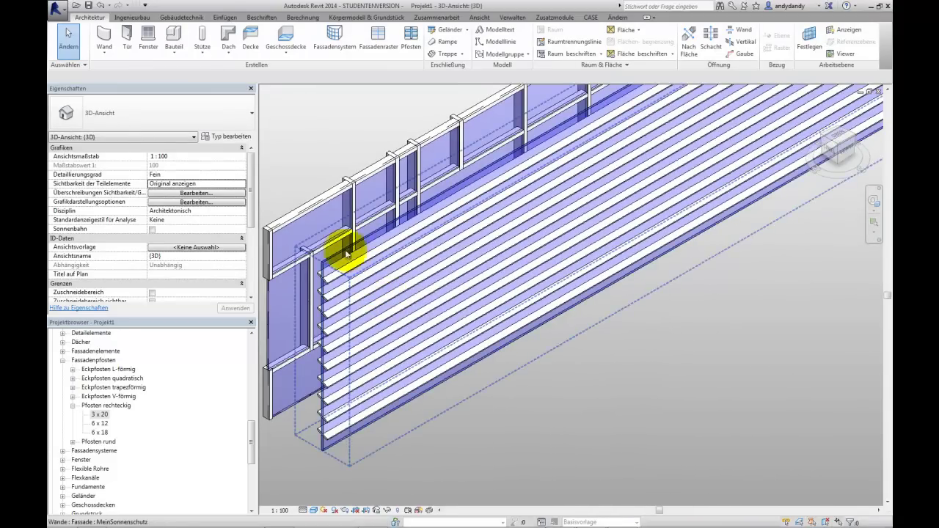
scroll(330, 262, "up", 3)
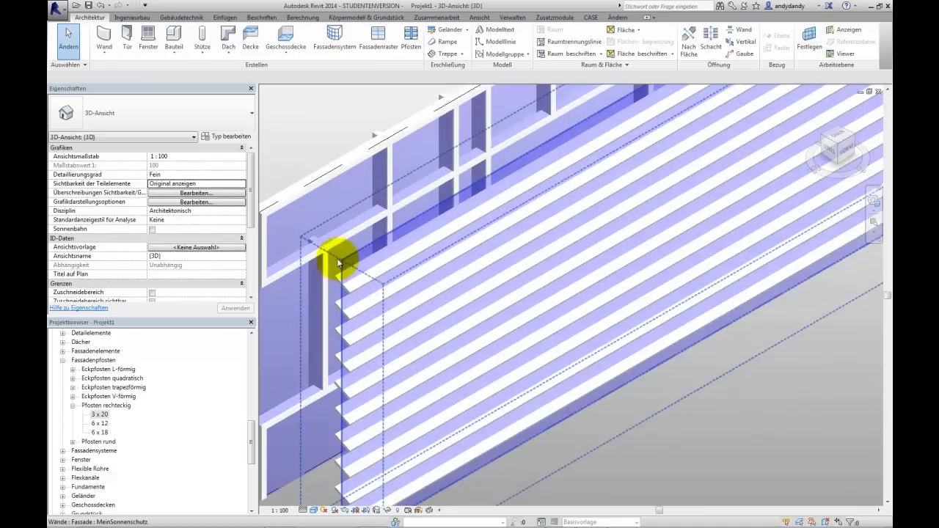
mouse_move(364, 252)
middle_mouse_down("shift")
mouse_move(357, 262)
mouse_move(352, 252)
middle_mouse_up("shift")
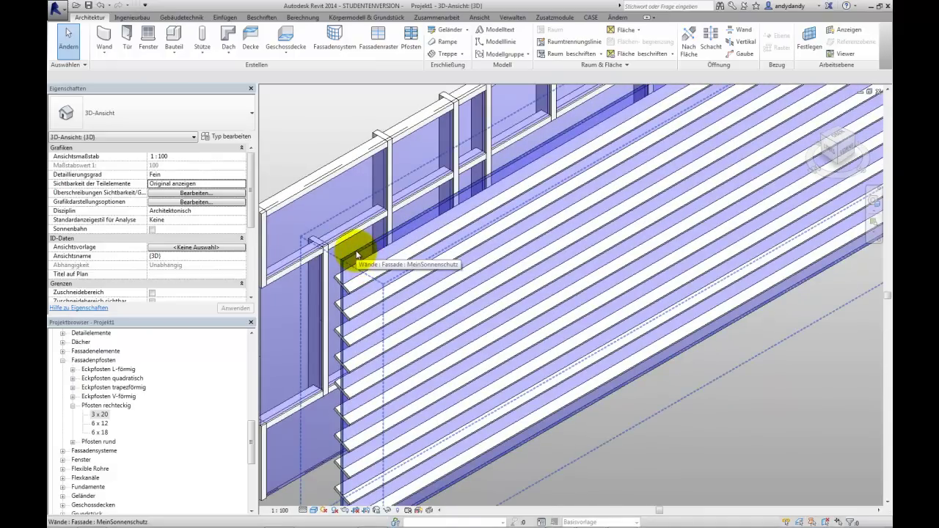
left_click(356, 254)
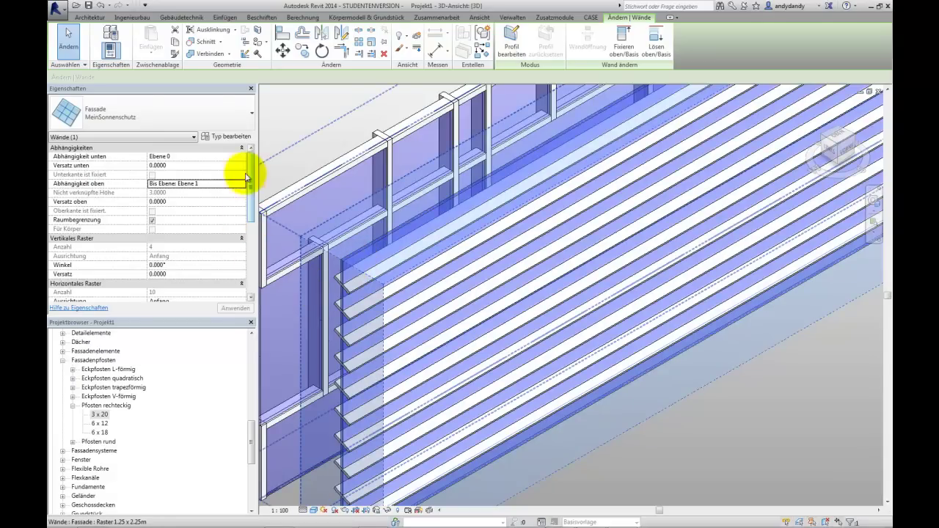
left_click(230, 138)
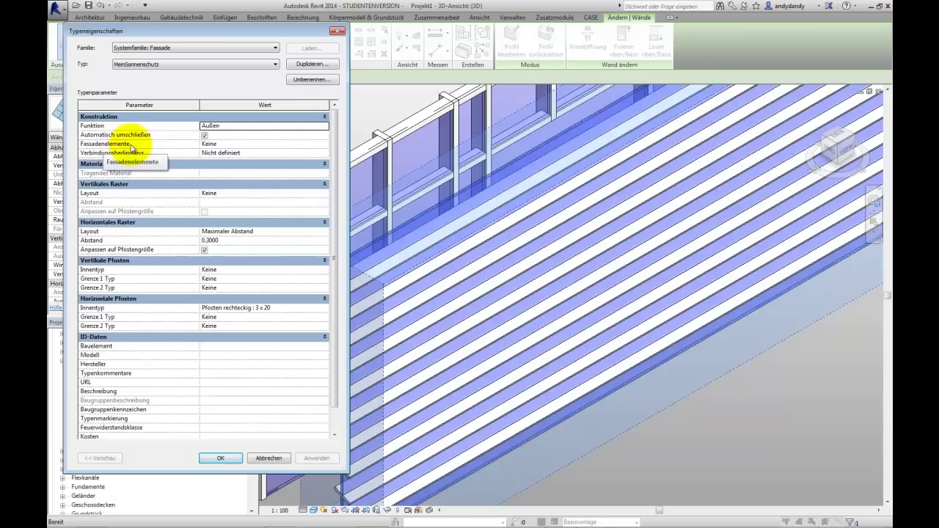
left_click(325, 144)
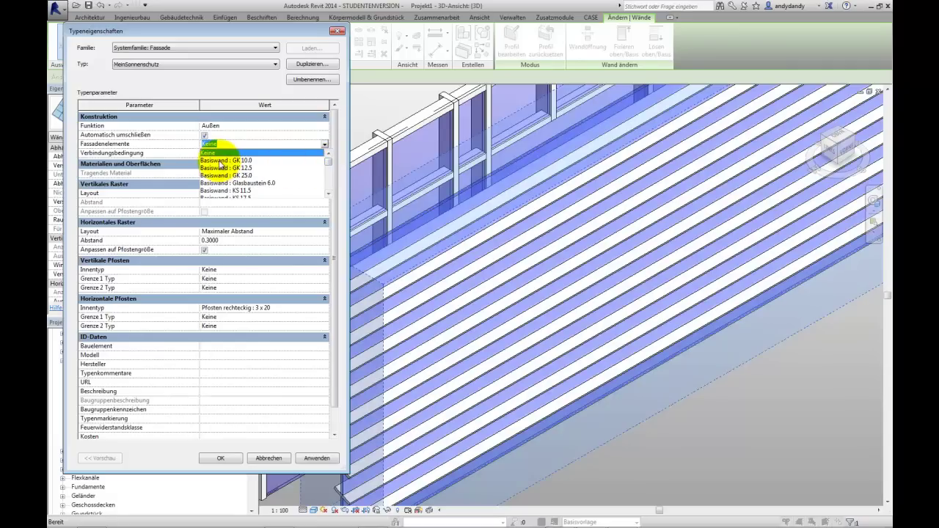
left_click_drag(329, 168, 321, 185)
left_click(275, 169)
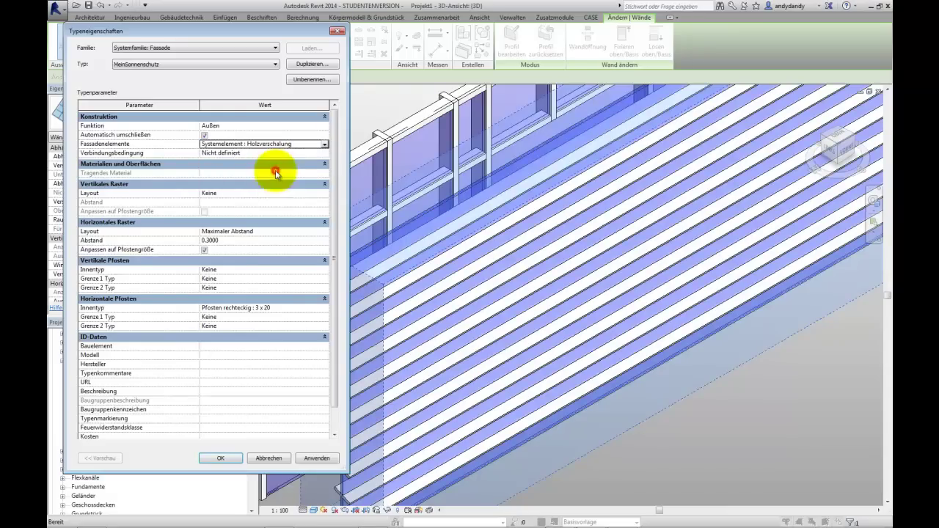
left_click(311, 461)
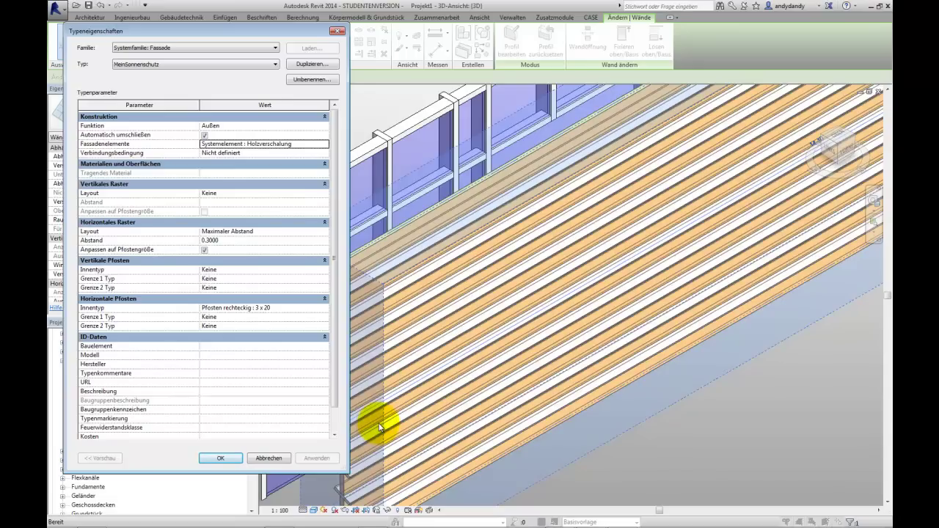
Set the Fassadenelemente parameter of the MeinSonnenschutz type back to Keine and accept the type properties.
left_click(326, 147)
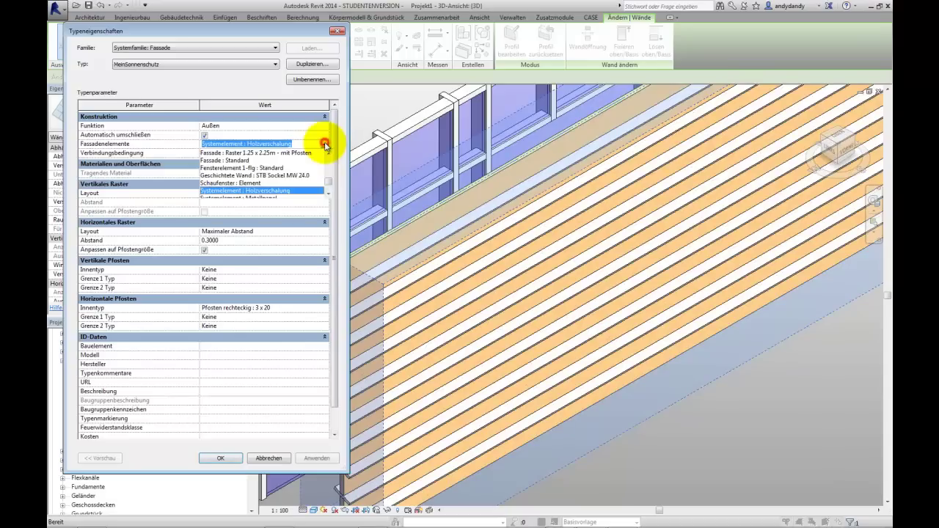
left_click(262, 153)
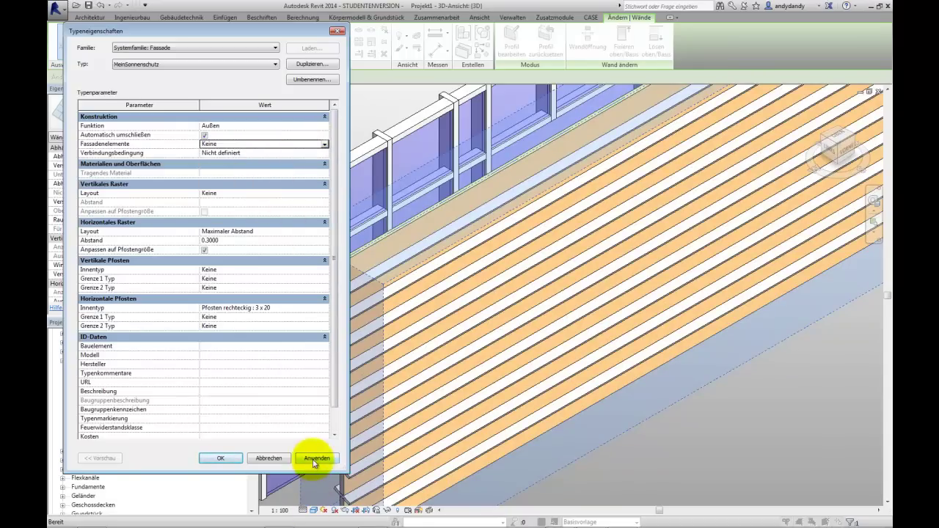
left_click(314, 459)
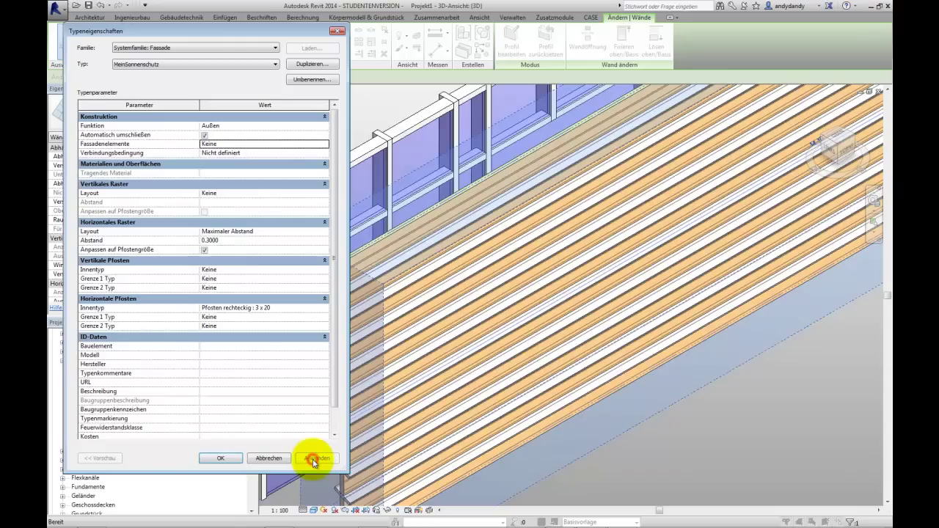
left_click(230, 459)
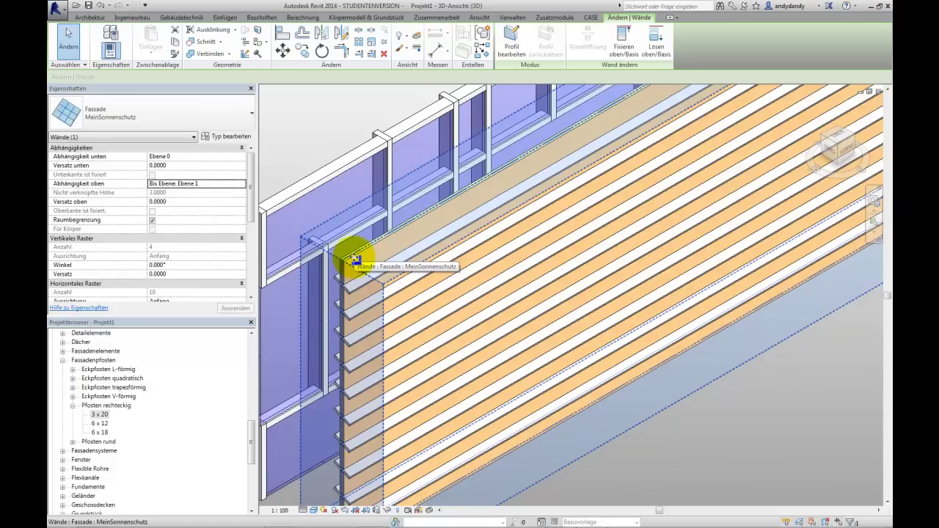
Replace the sunshade's uppermost Holzverschalung panel with the empty panel family Leeres Element.rfa, loaded from the Fassadenelemente library folder.
key("Tab")
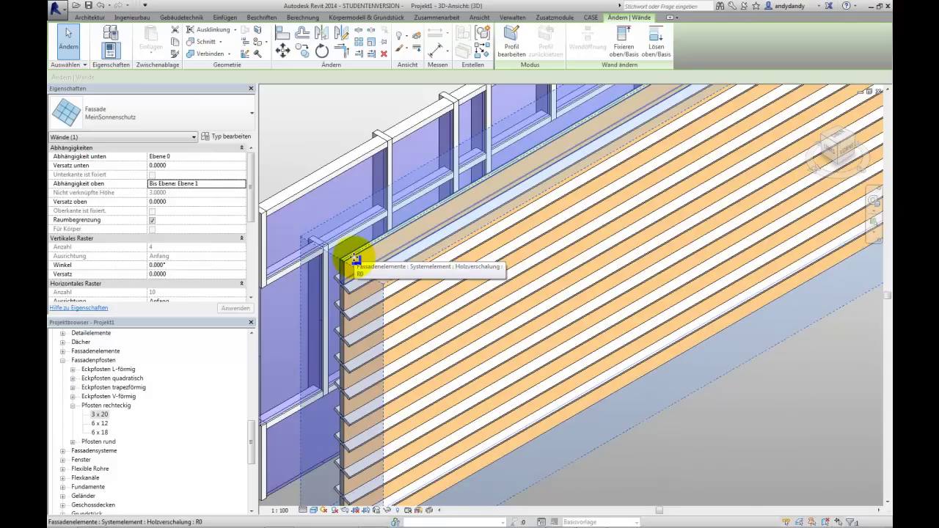
left_click(355, 257)
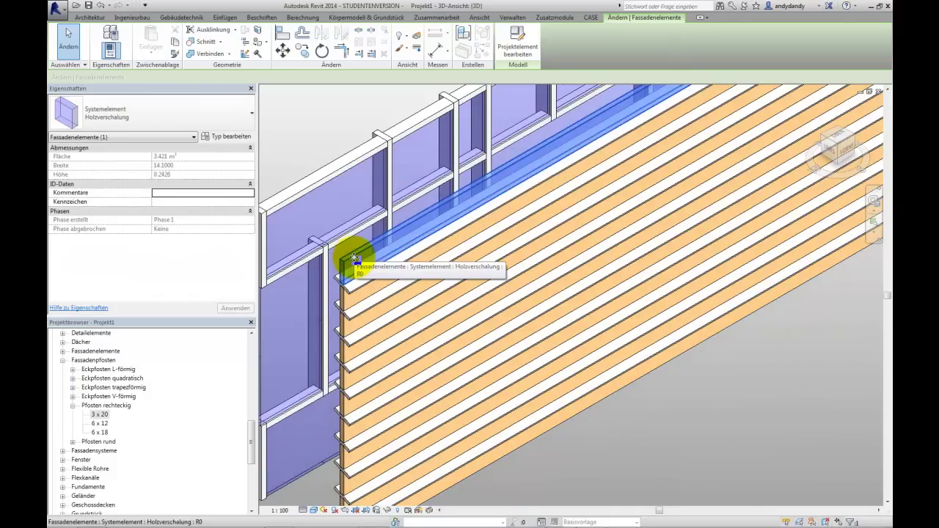
left_click(229, 137)
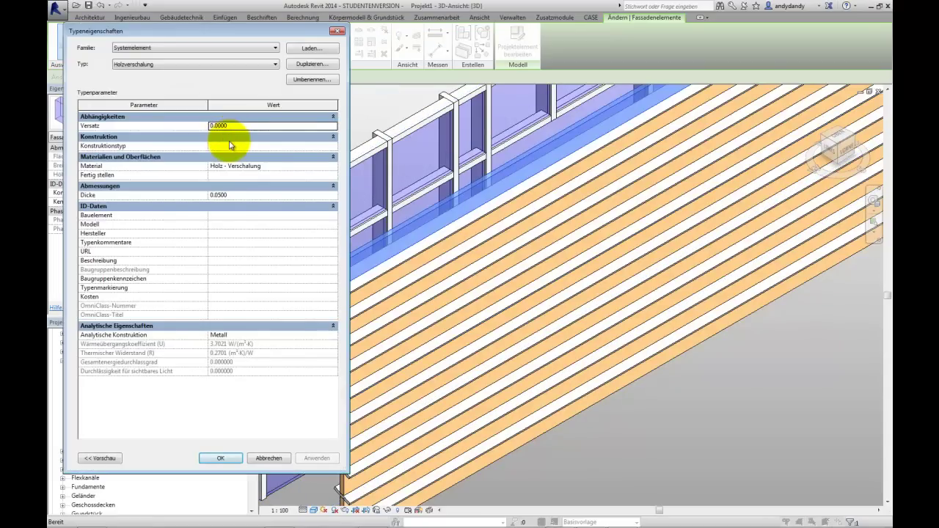
left_click(311, 49)
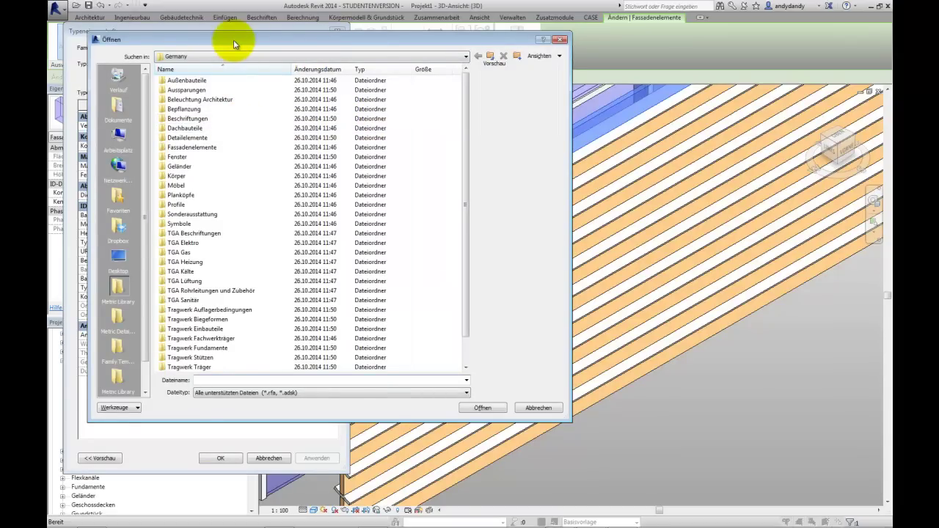
left_click_drag(234, 39, 303, 42)
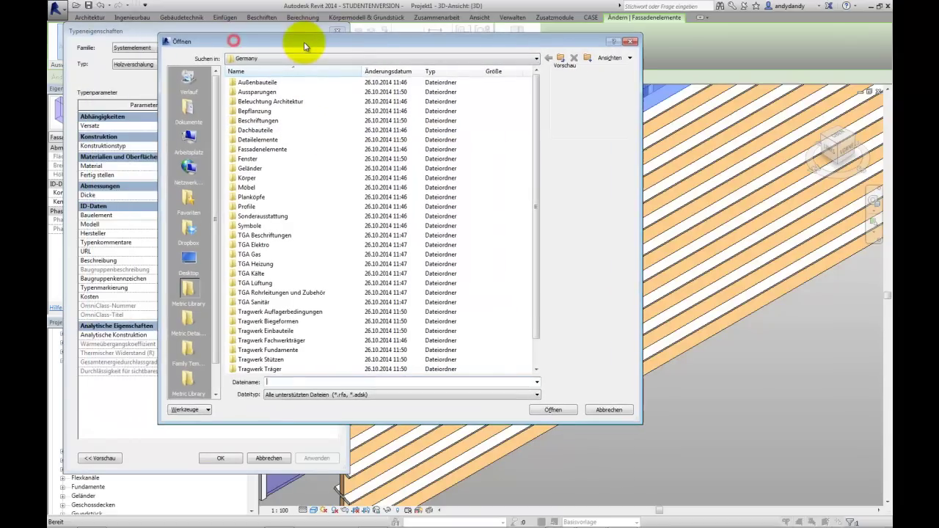
double_click(268, 152)
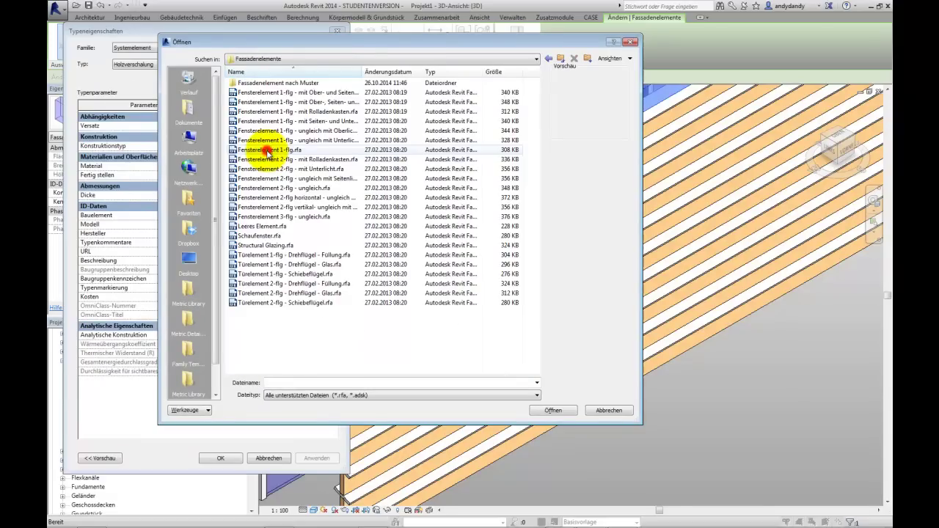
left_click(262, 227)
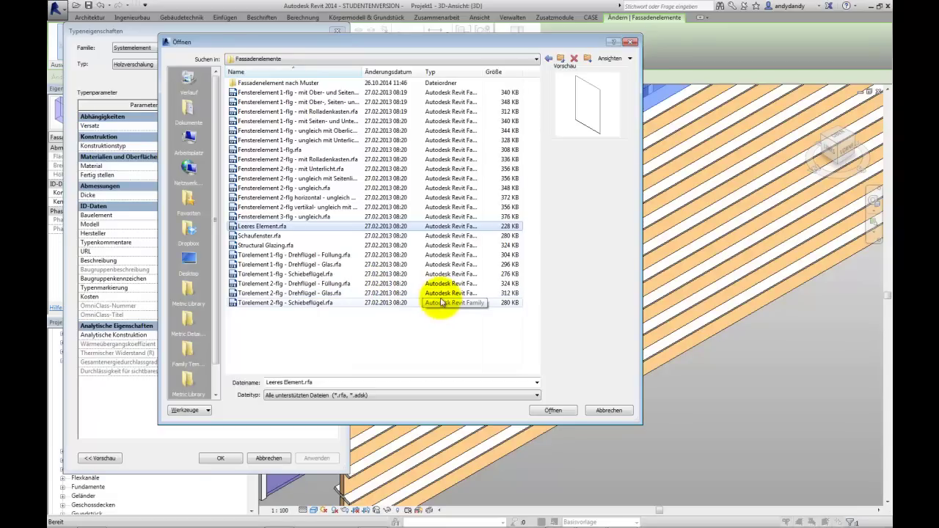
left_click(550, 411)
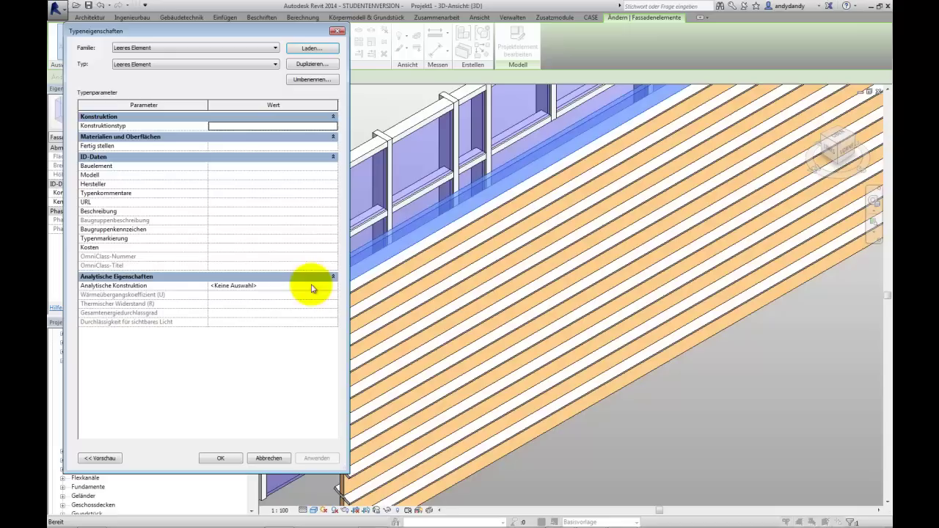
left_click(220, 458)
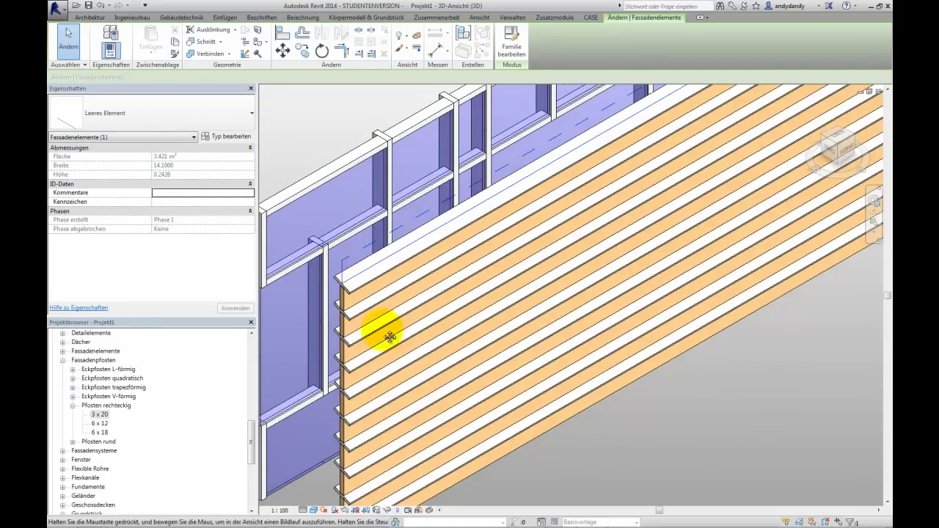
Set the Fassadenelemente type parameter of the MeinSonnenschutz wall to Leeres Element : Leeres Element, apply it and accept the type properties.
middle_click_drag(377, 330, 340, 266, "shift")
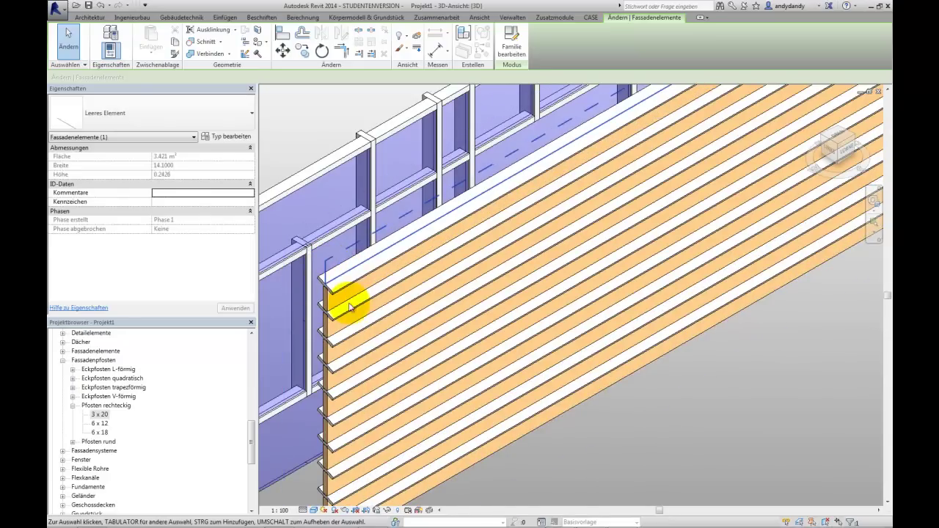
left_click(609, 413)
middle_click_drag(608, 406, 583, 388, "shift")
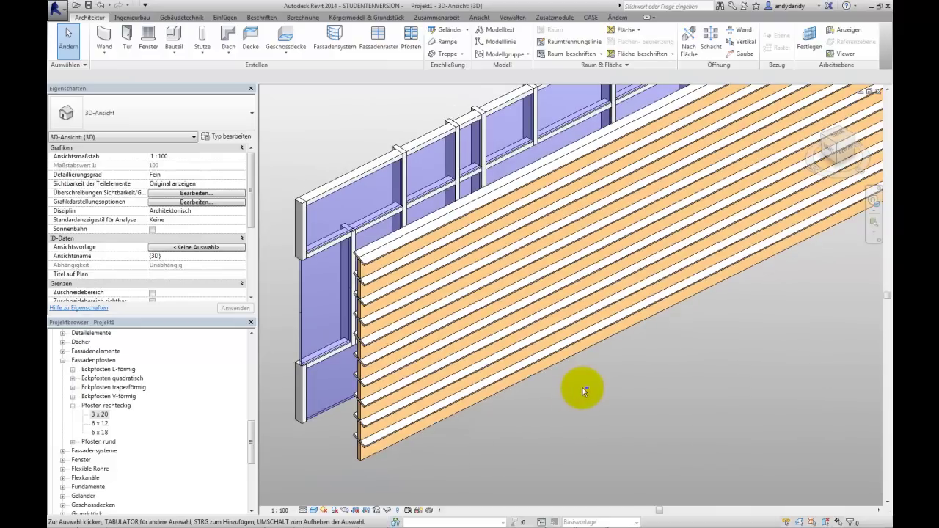
left_click(374, 276)
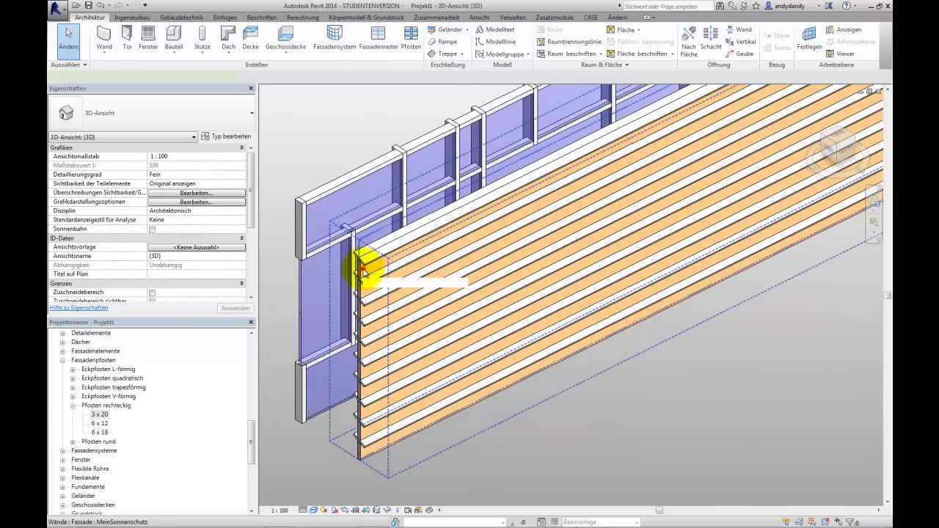
left_click(362, 271)
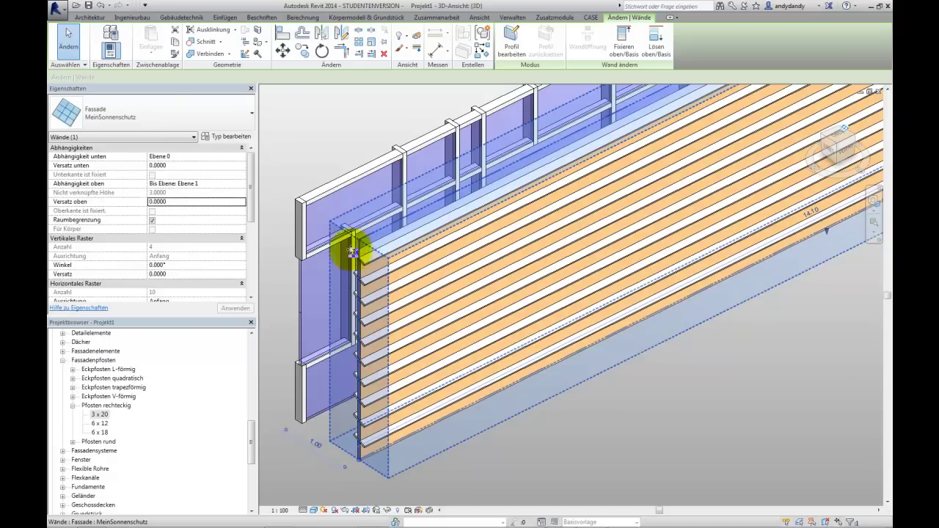
left_click(224, 136)
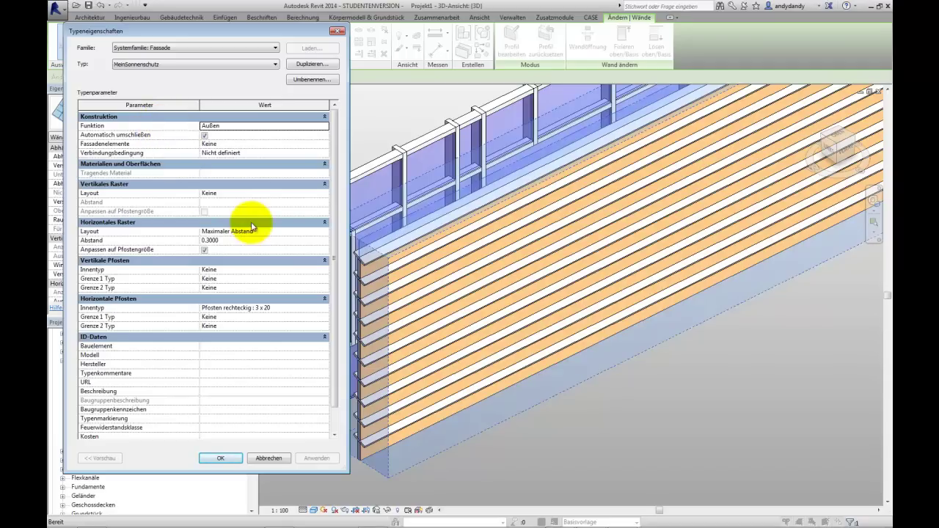
left_click(328, 144)
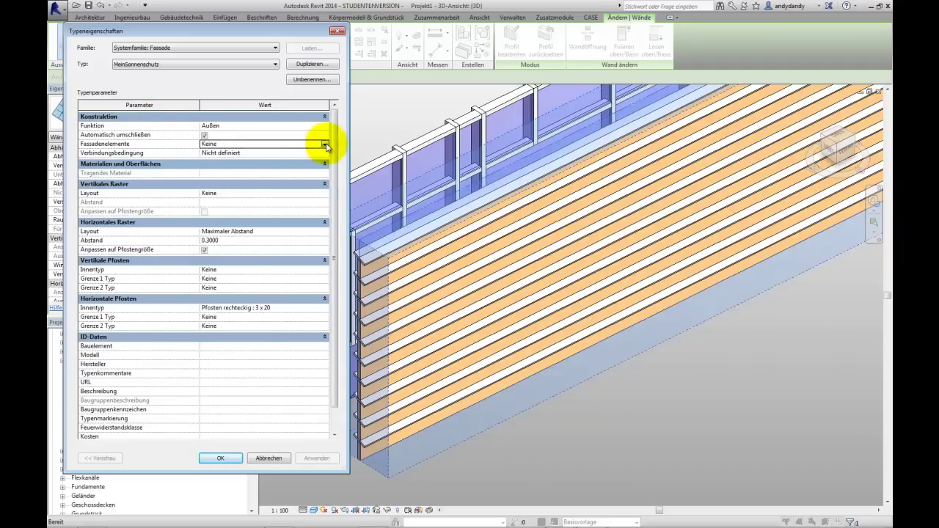
left_click(327, 144)
left_click_drag(329, 161, 329, 185)
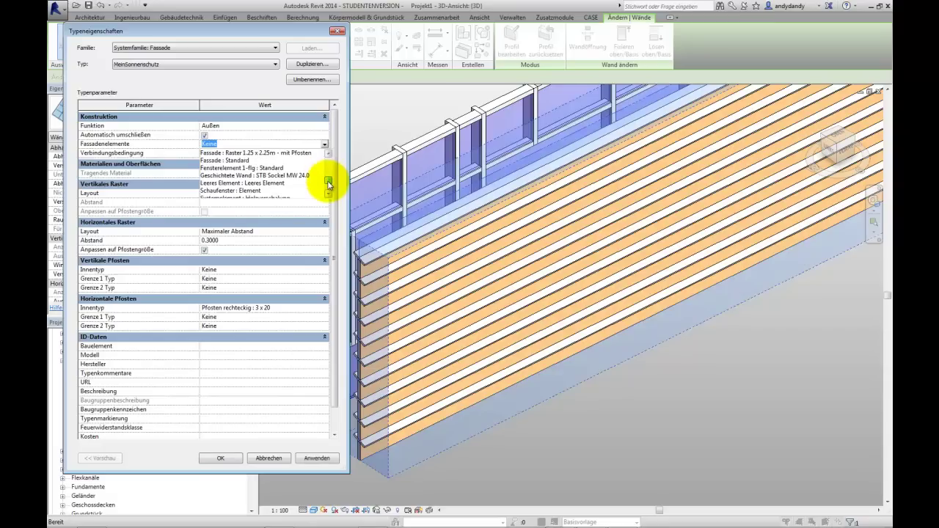
left_click(275, 183)
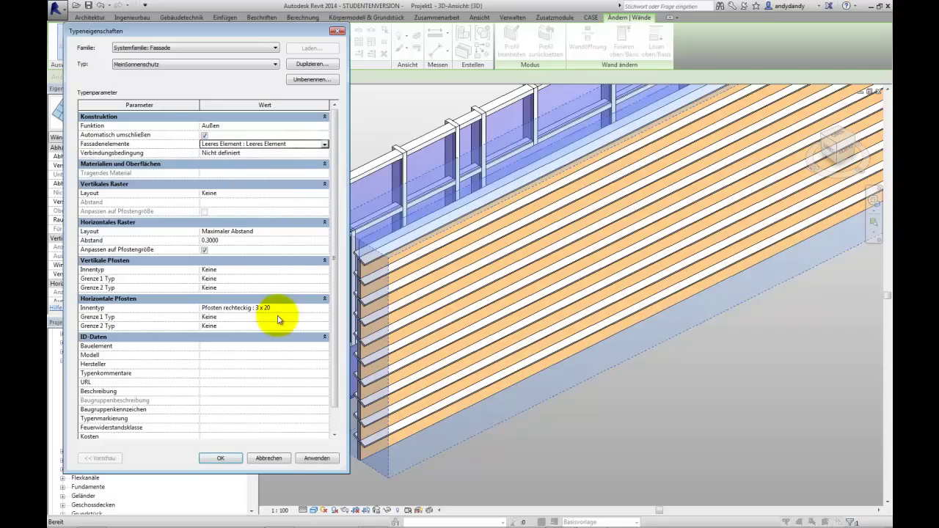
left_click(308, 459)
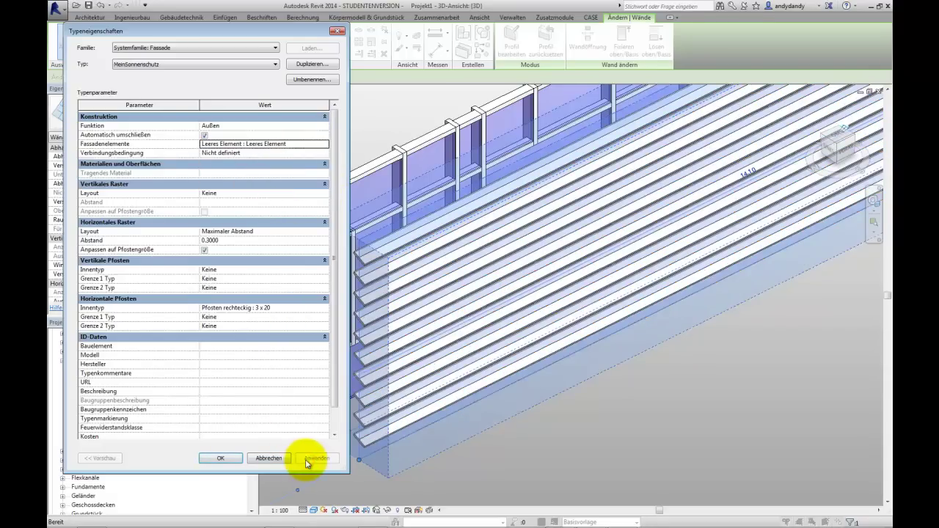
left_click(219, 457)
left_click(481, 473)
Check the sunshade in front view, and set the horizontal grid spacing (Abstand) of the MeinSonnenschutz type to 0.2.
middle_click_drag(497, 465, 534, 416, "shift")
scroll(513, 414, "down", 4)
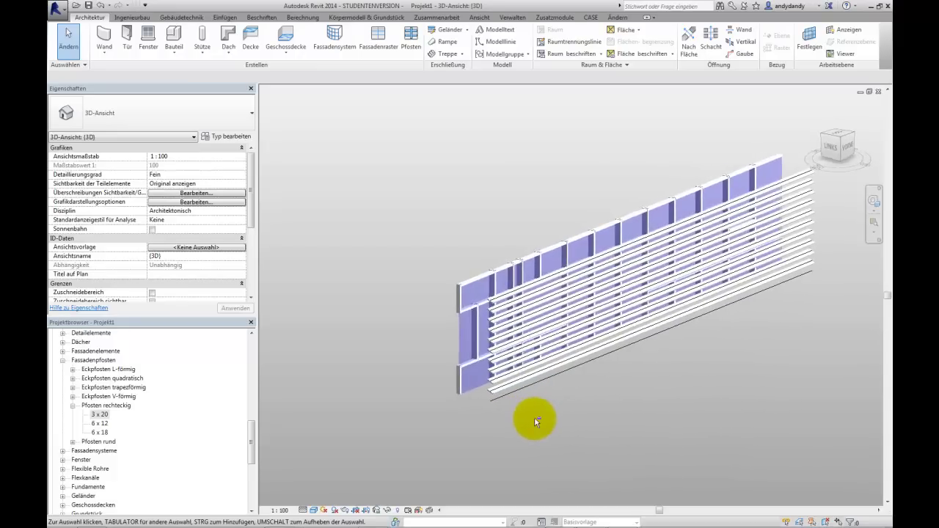
left_click(840, 149)
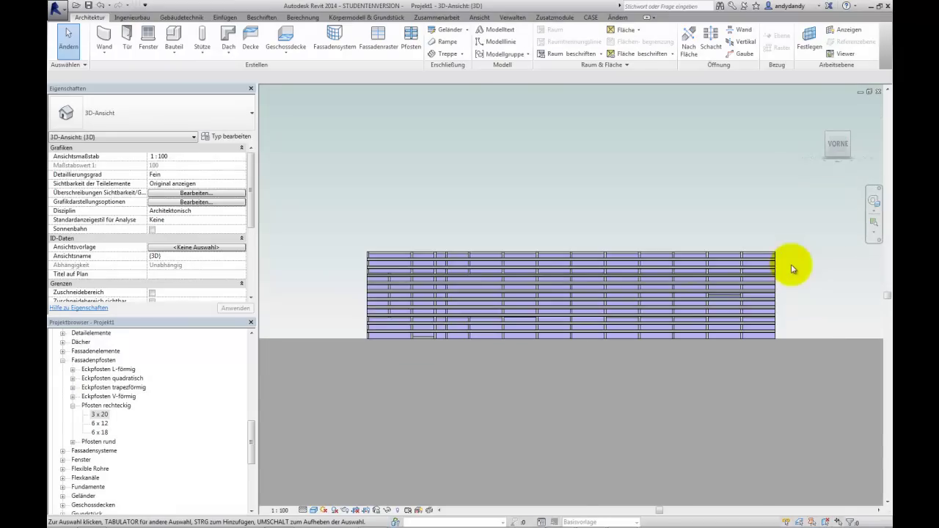
scroll(788, 262, "up", 2)
scroll(744, 254, "down", 3)
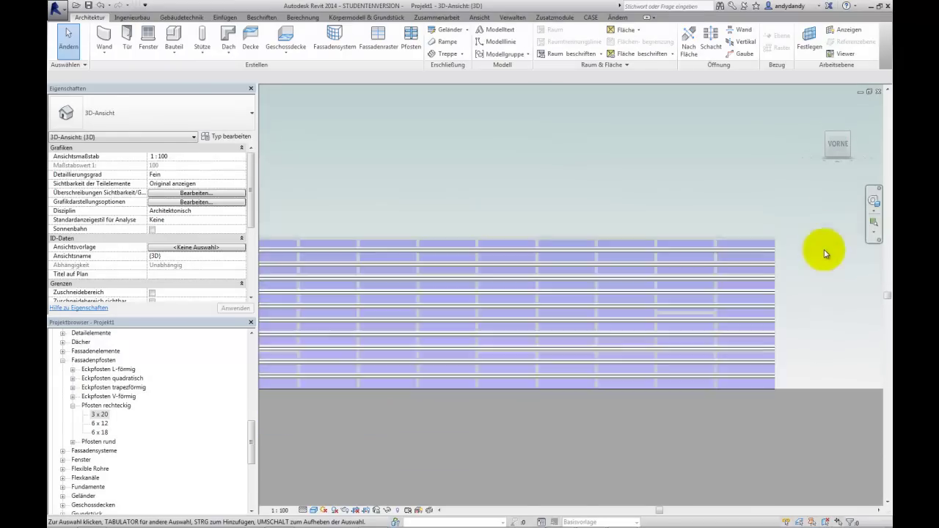
middle_click_drag(608, 287, 548, 362, "shift")
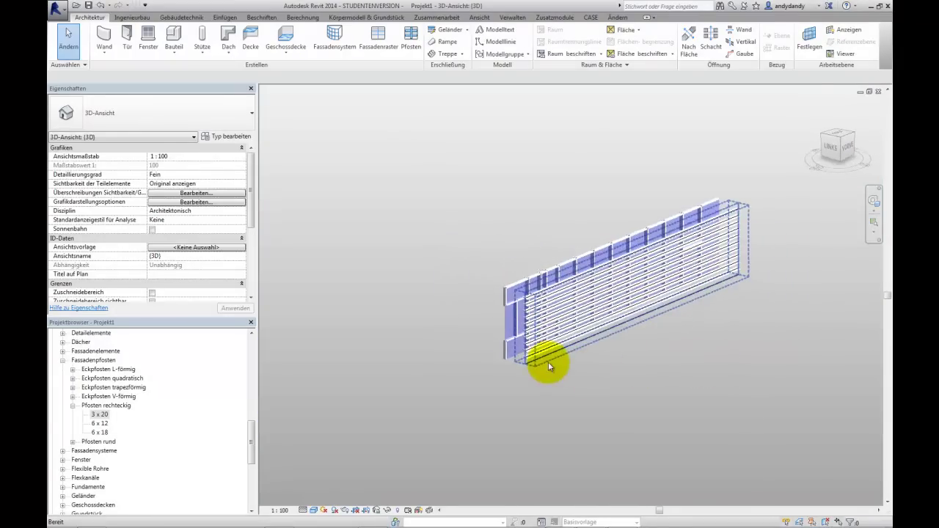
scroll(503, 325, "up", 3)
left_click(503, 325)
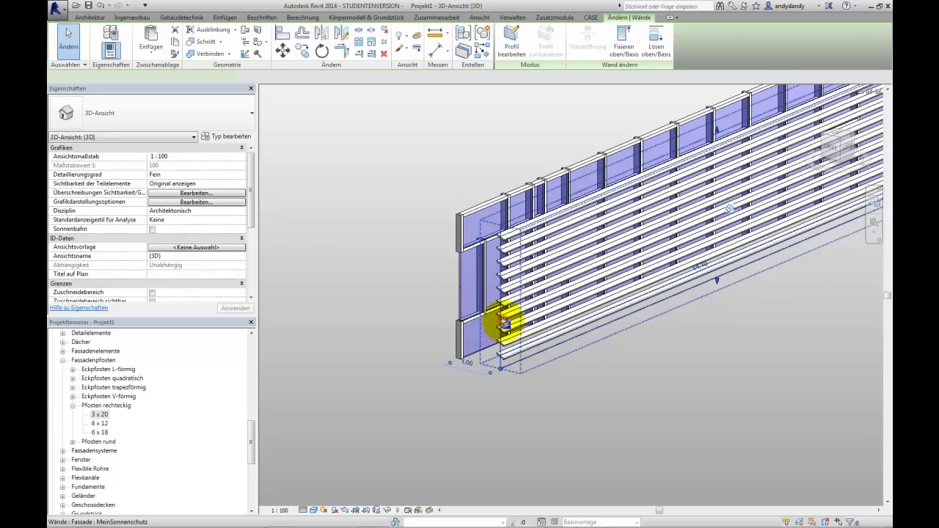
left_click(227, 138)
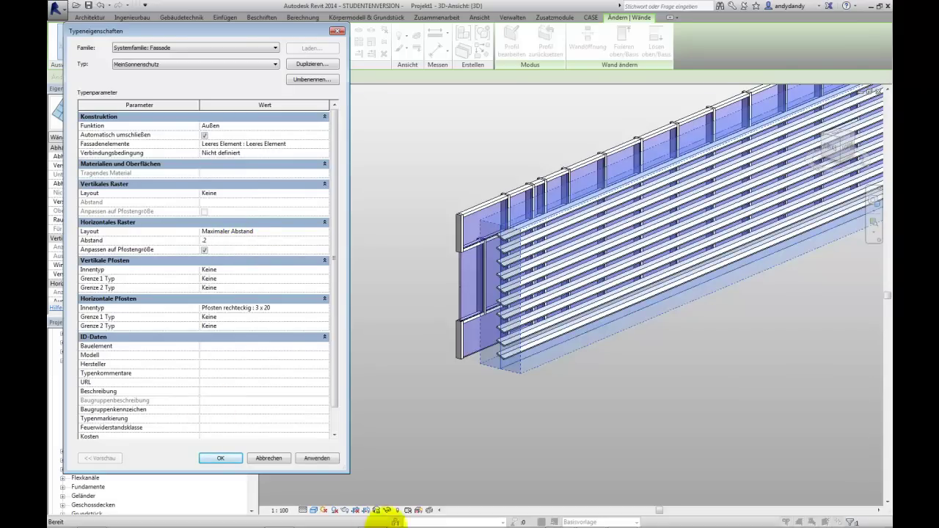
left_click(232, 459)
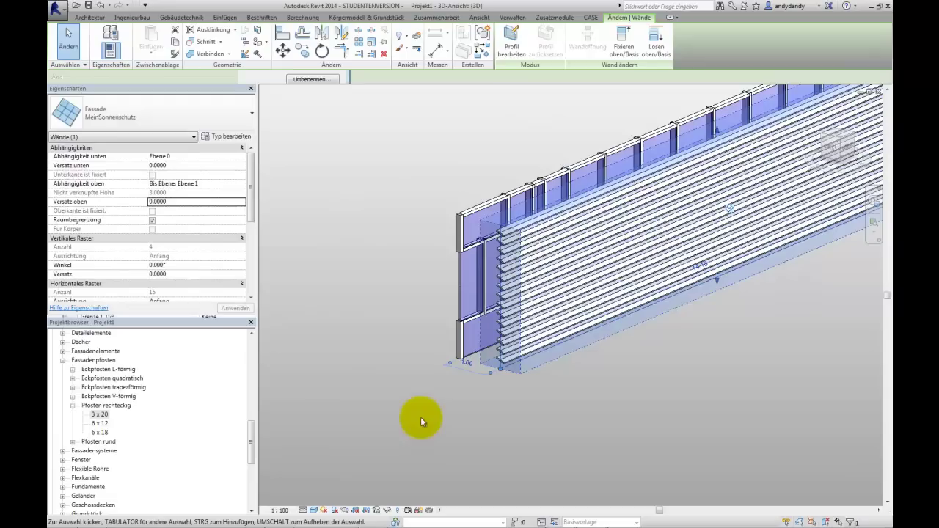
left_click(421, 416)
On the back of the Raster 1.25 x 2.25m facade, replace a tall central Verglasung panel with Türelement 1-flg - Drehflügel - Glas : Standard.
middle_click_drag(526, 434, 459, 437, "shift")
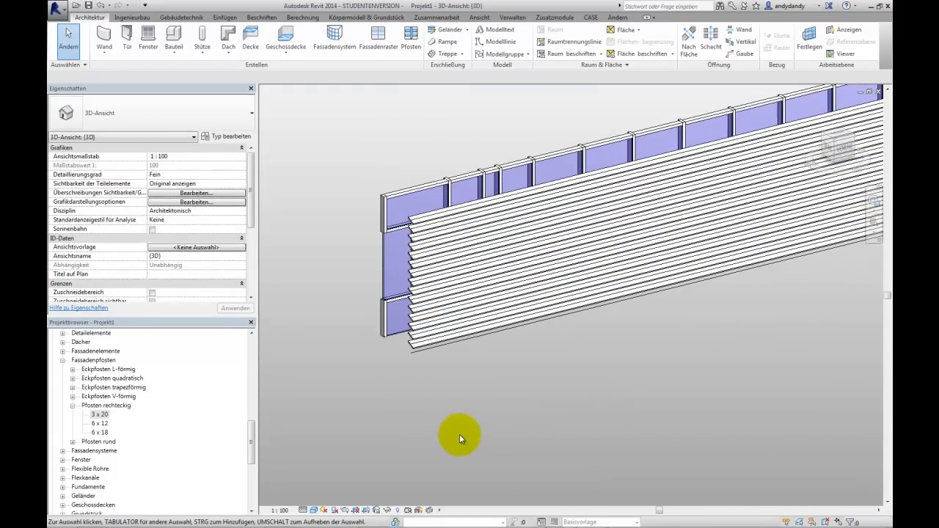
middle_click_drag(569, 407, 618, 386, "shift")
middle_click_drag(425, 385, 573, 330)
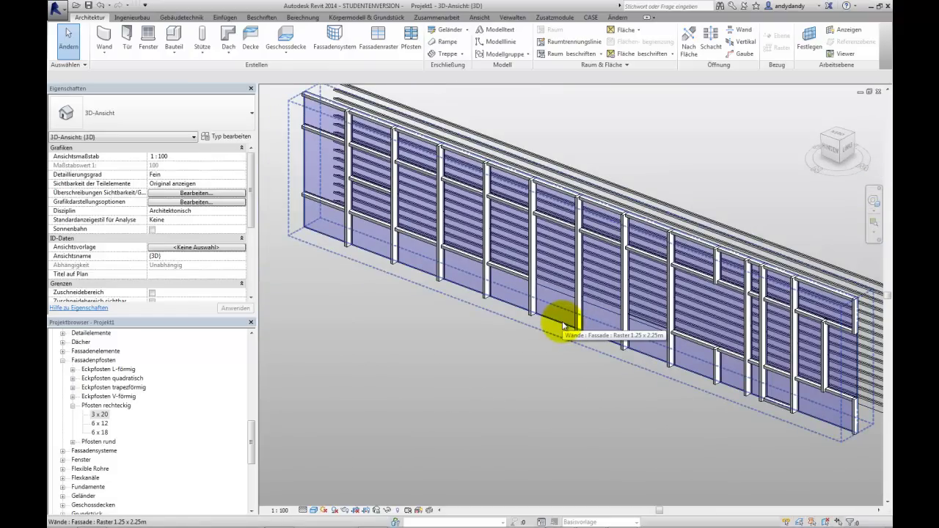
left_click(563, 324)
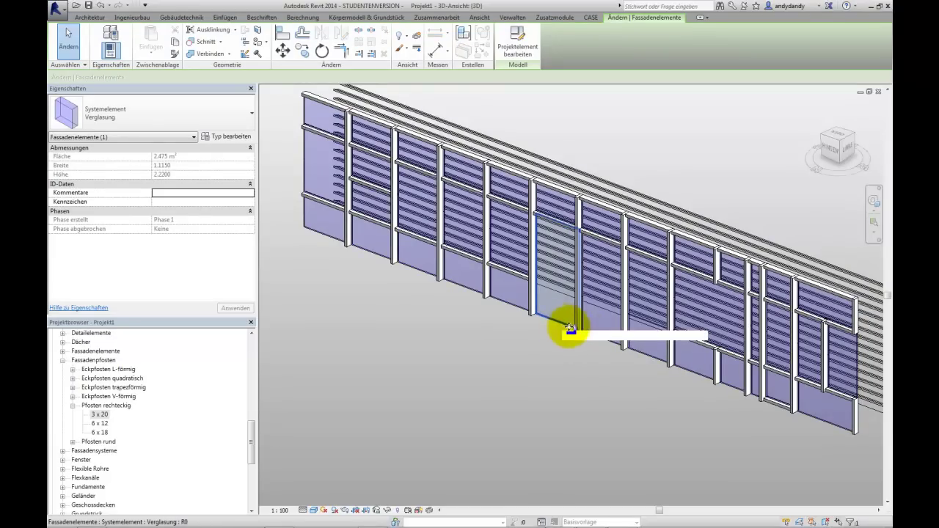
left_click(596, 335)
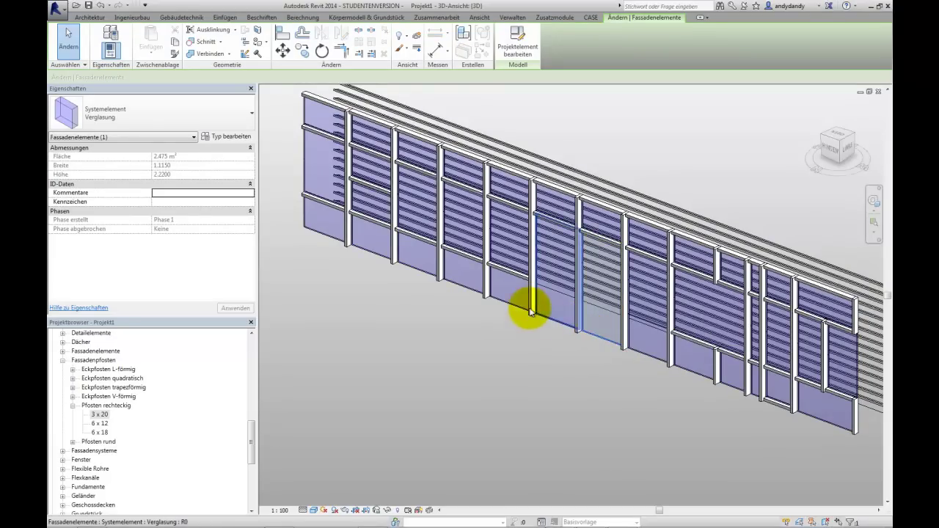
left_click(504, 336)
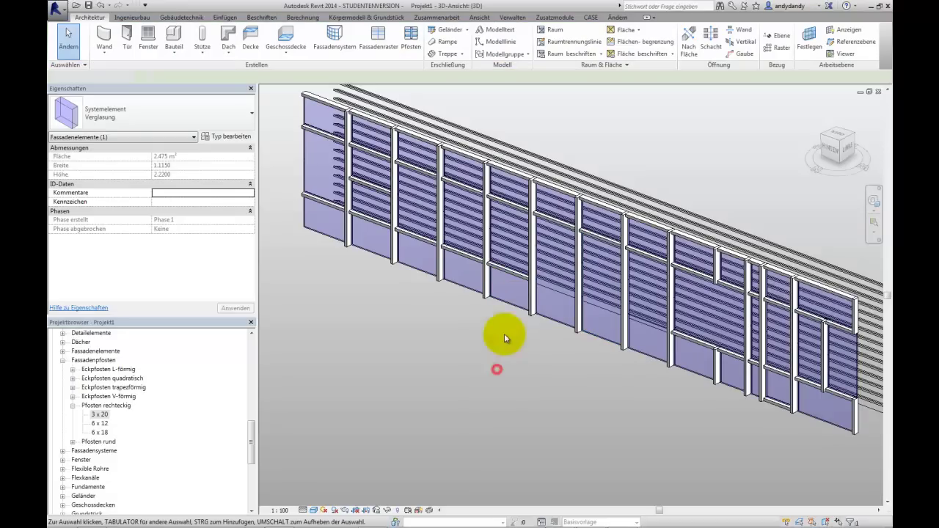
key("Tab")
left_click(551, 321)
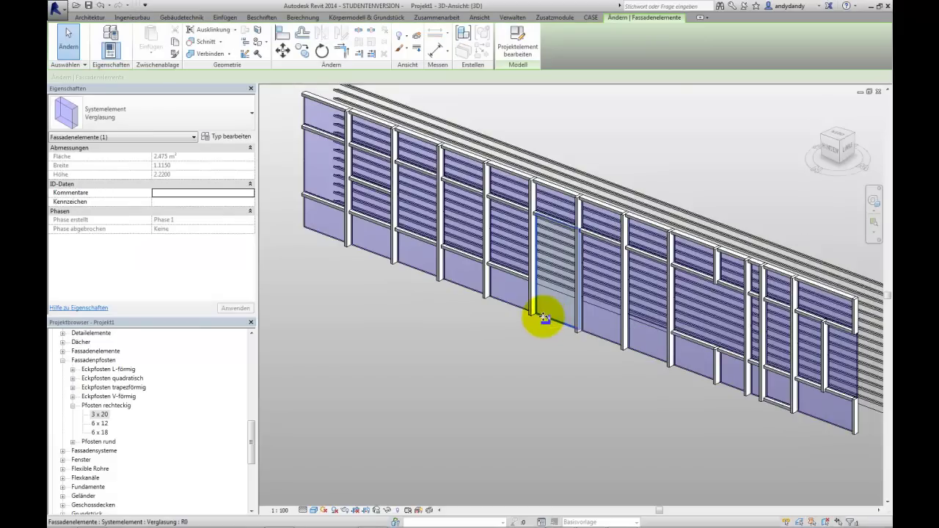
left_click(238, 111)
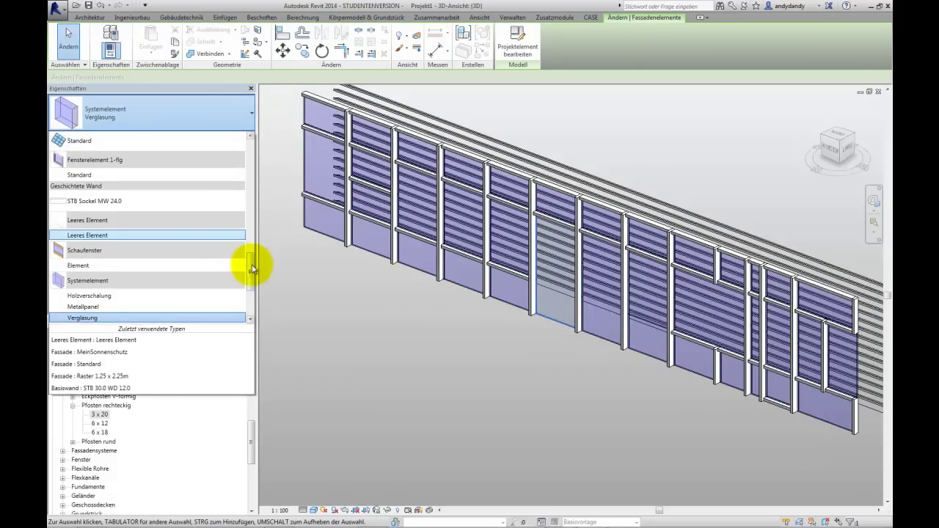
left_click_drag(250, 267, 254, 301)
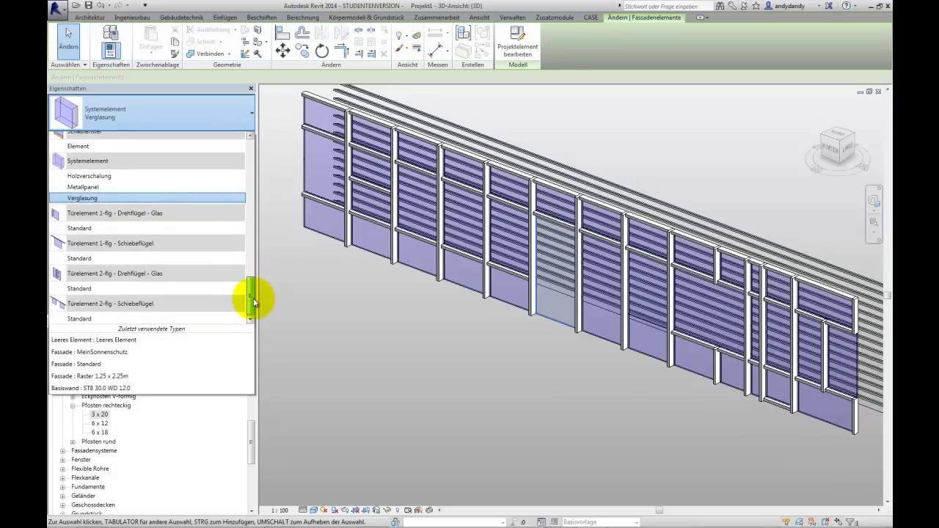
left_click(85, 228)
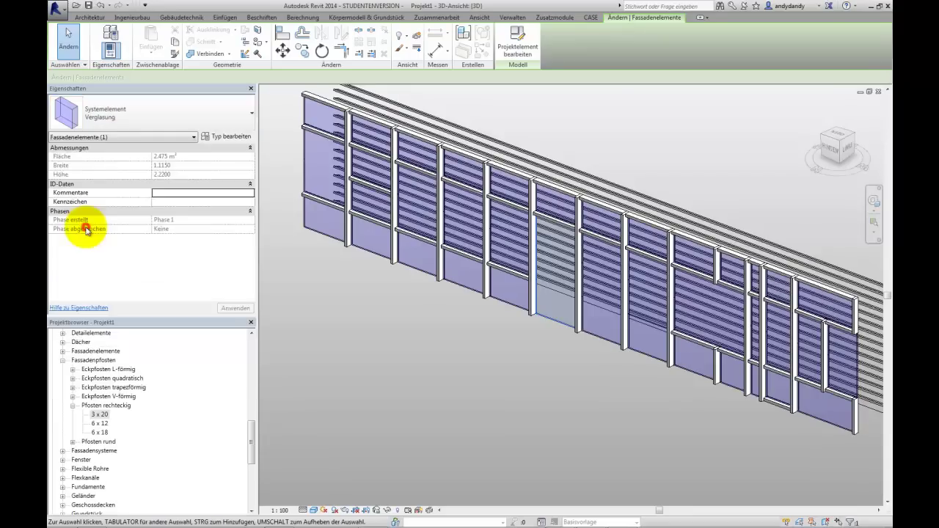
left_click(564, 382)
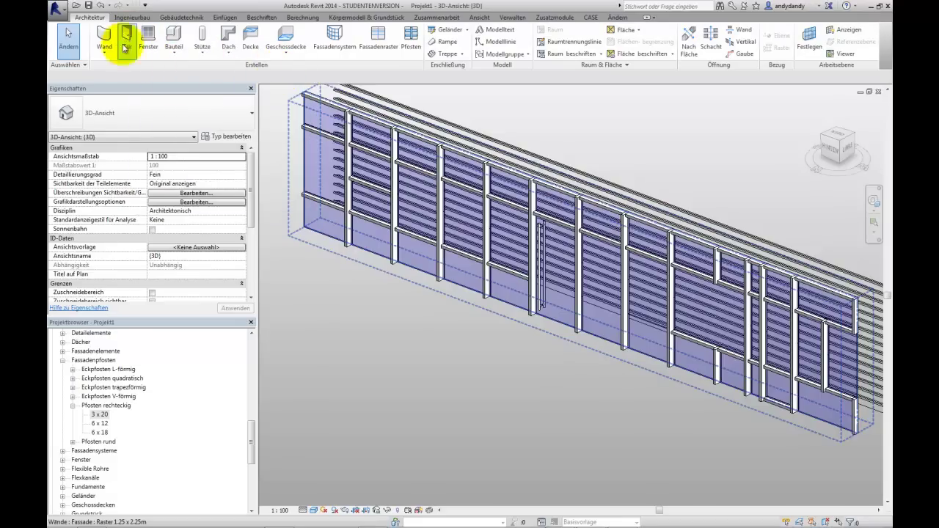
From a lower glazing panel's type properties, preview the door element families in the Fassadenelemente library folder and close the file dialog without loading any.
left_click(363, 253)
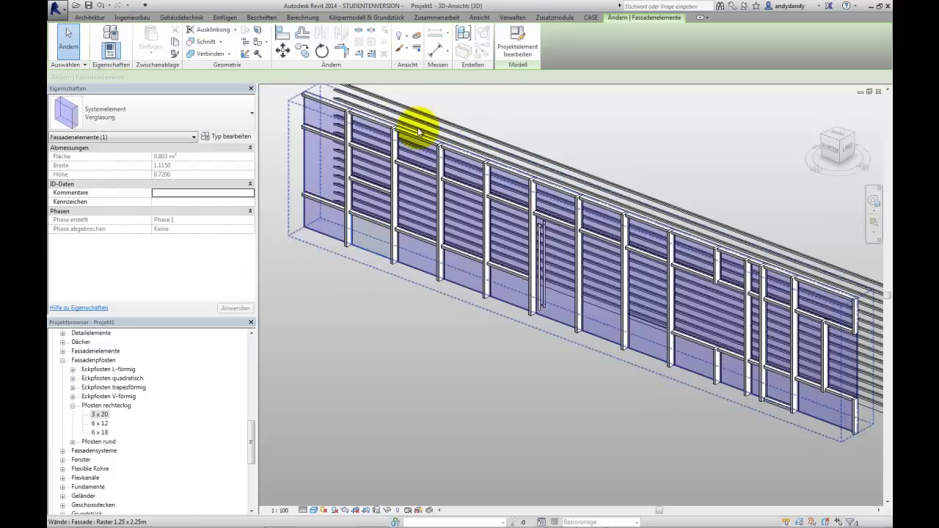
left_click(237, 136)
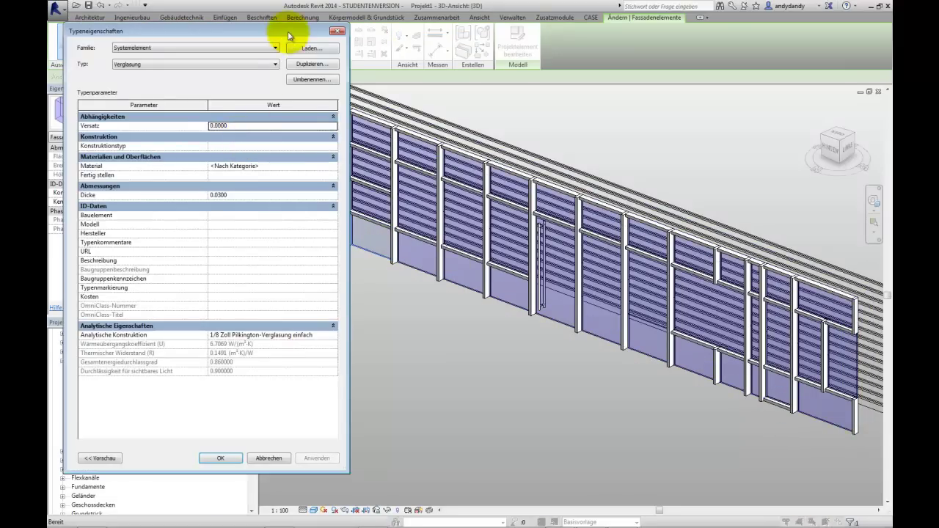
left_click_drag(279, 30, 435, 34)
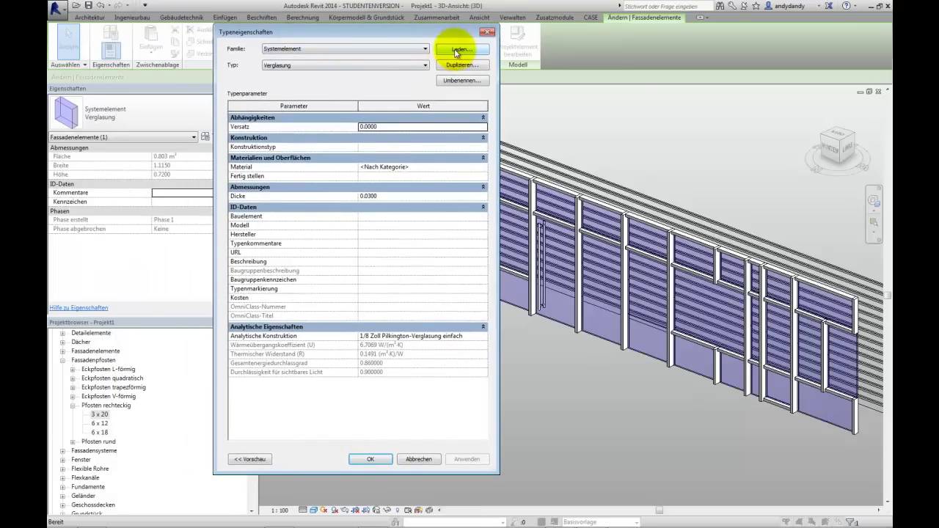
left_click(458, 50)
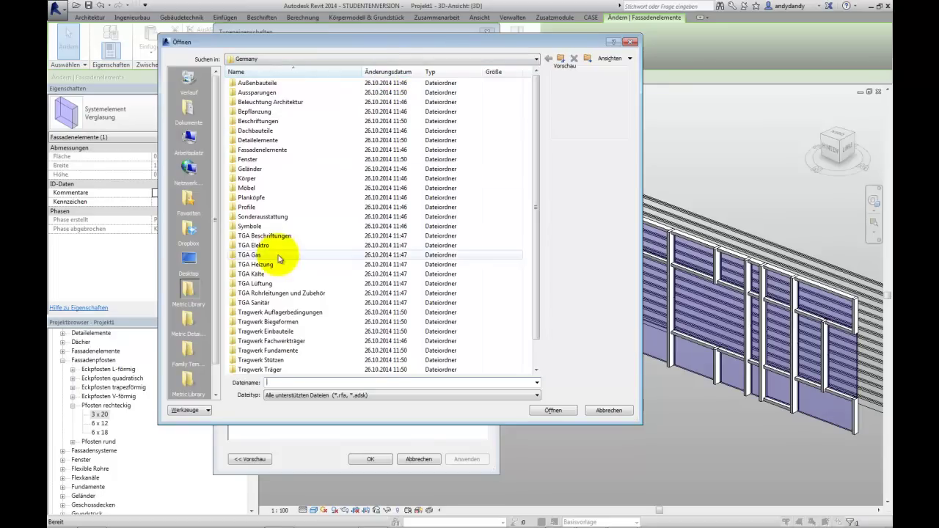
double_click(262, 151)
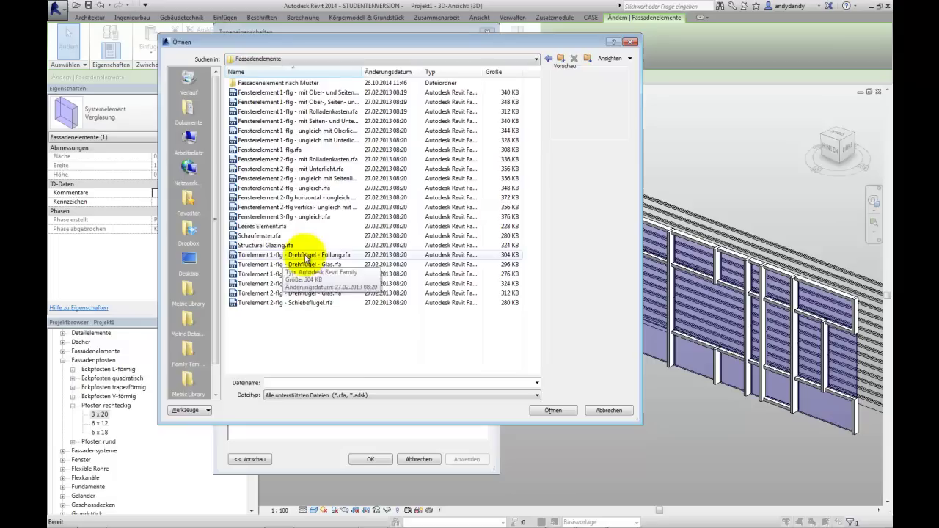
left_click(297, 255)
left_click(299, 284)
left_click(300, 293)
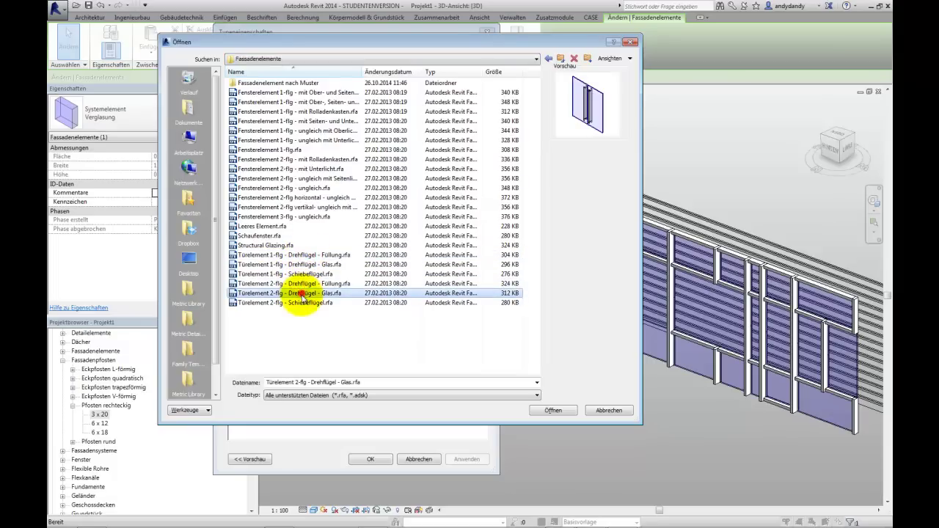
left_click(303, 303)
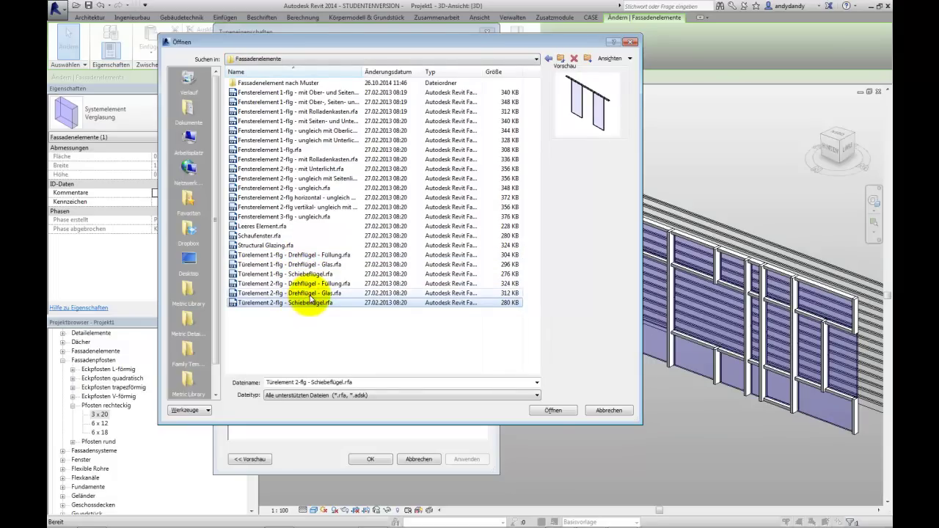
left_click(310, 293)
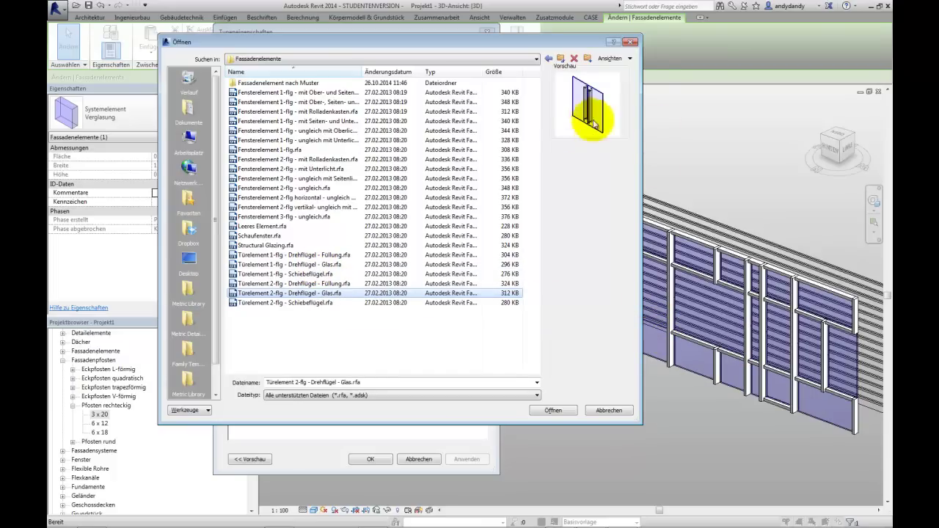
left_click(629, 41)
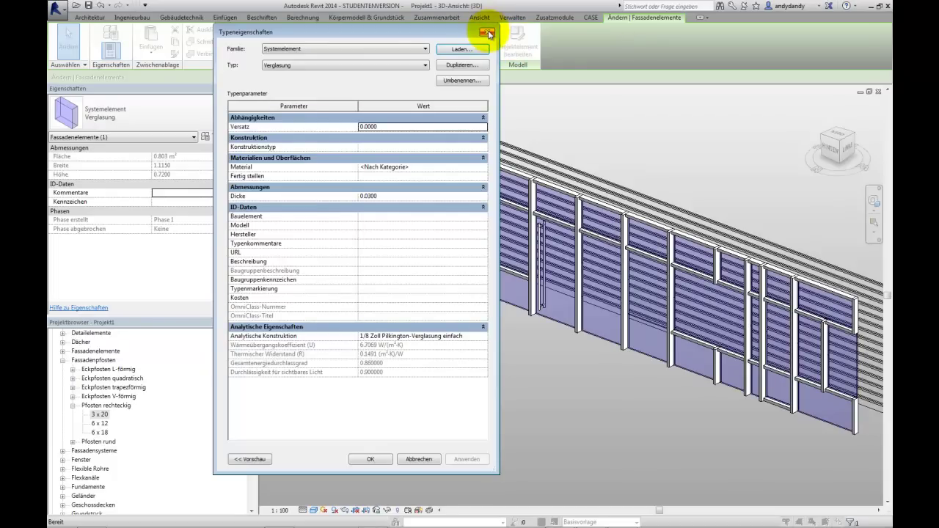
Close the glazing panel's type properties without changes and clear the panel selection.
left_click(489, 33)
left_click(523, 364)
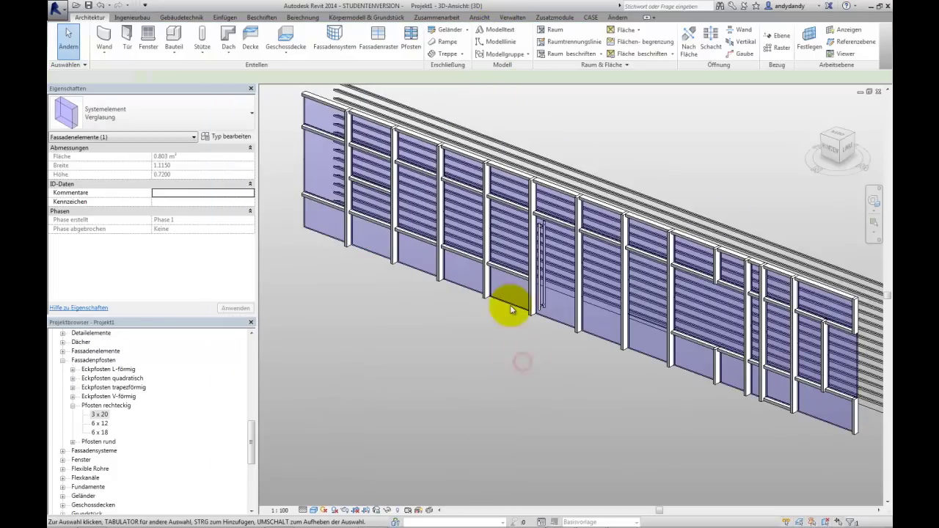
left_click(639, 391)
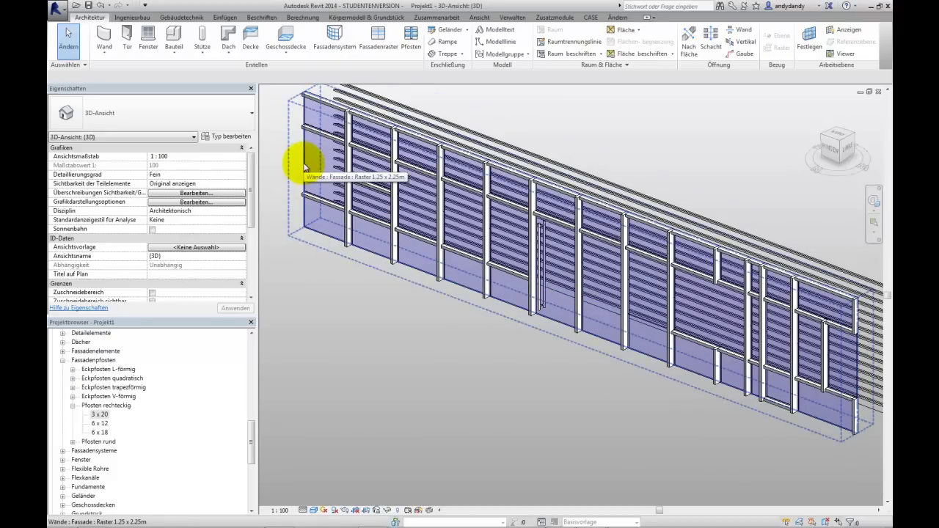
Replace the lowest Verglasung panel in the facade's leftmost bay with the wall type Basiswand MW 24.0 - Sichtmauerwerk and inspect it up close.
left_click(303, 224)
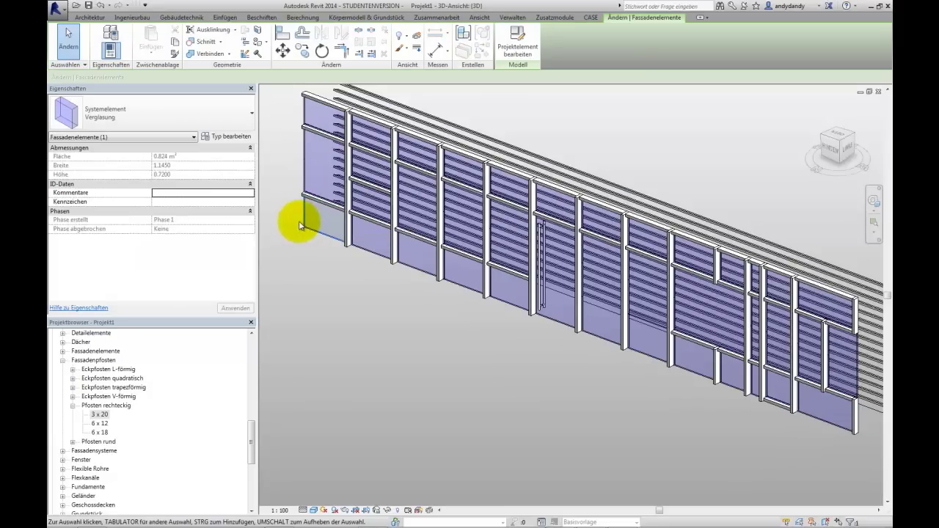
left_click(232, 113)
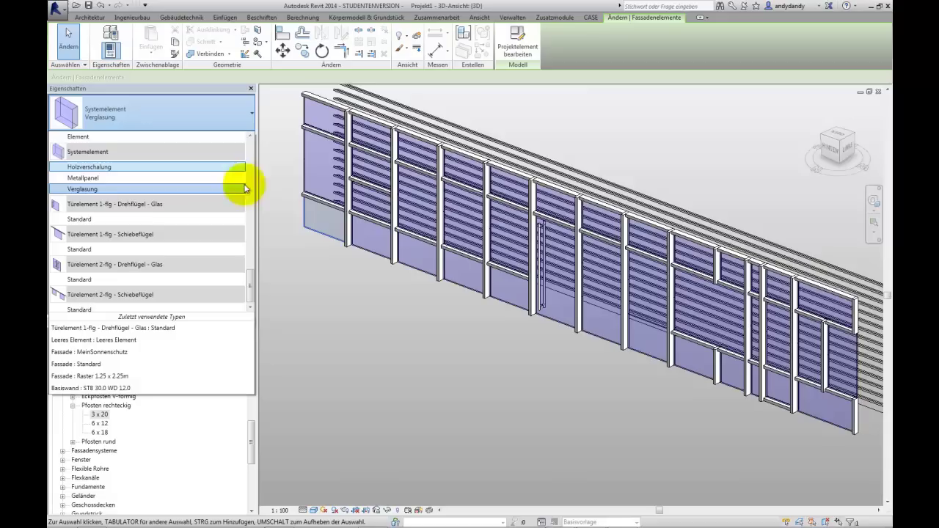
left_click_drag(250, 284, 253, 152)
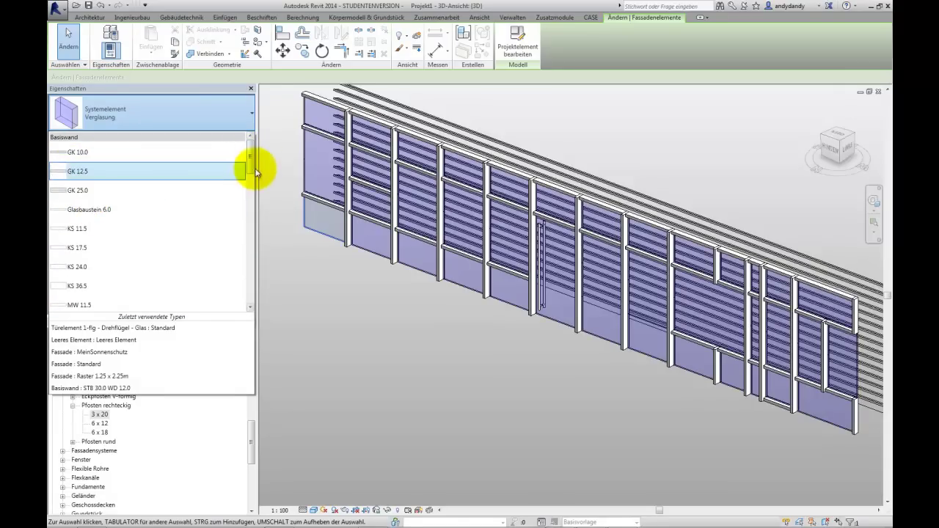
left_click_drag(248, 159, 244, 203)
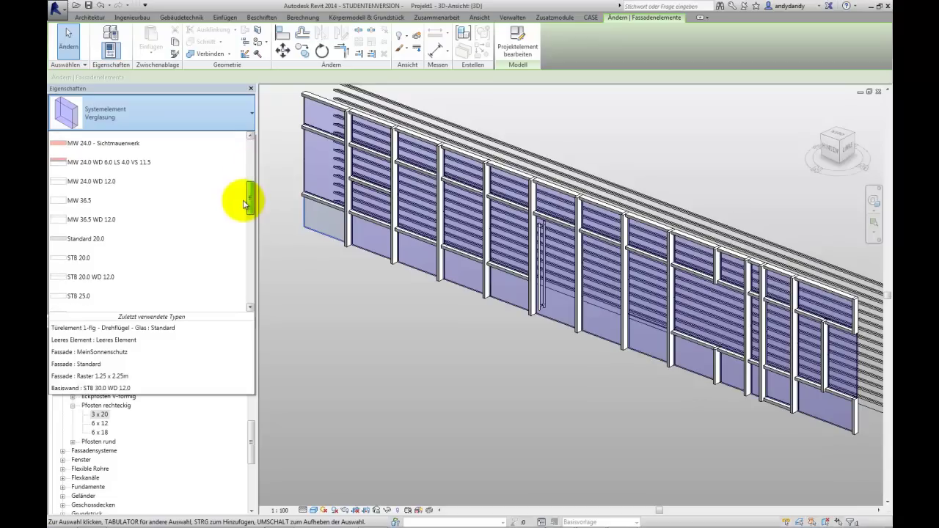
left_click(122, 145)
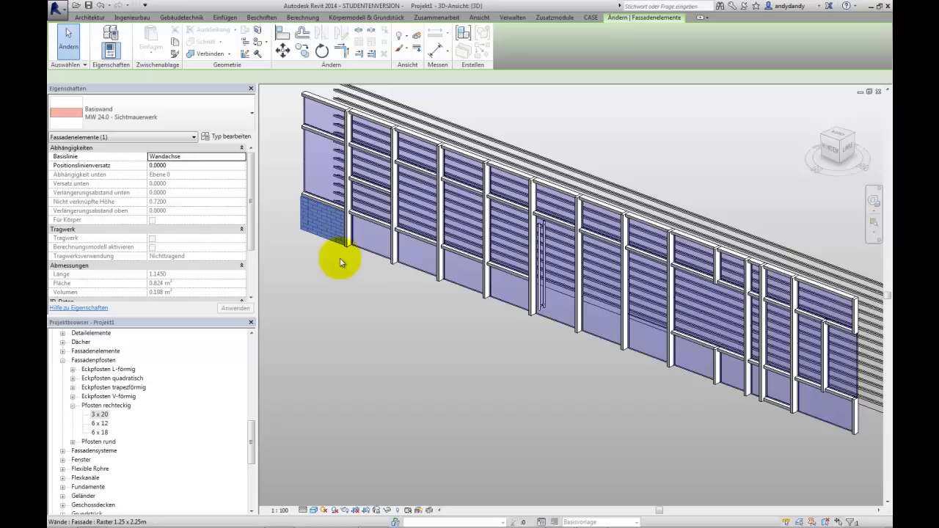
key("Escape")
scroll(347, 257, "up", 3)
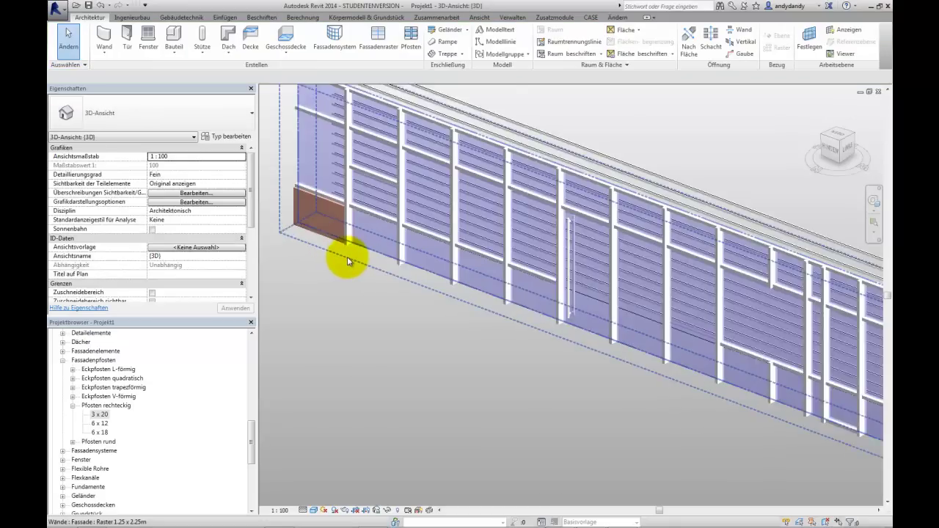
middle_click_drag(353, 313, 367, 396)
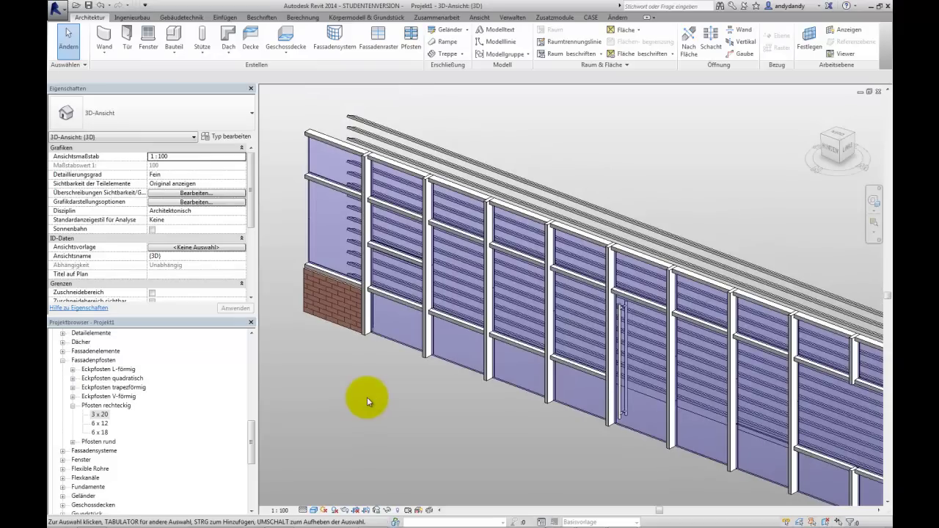